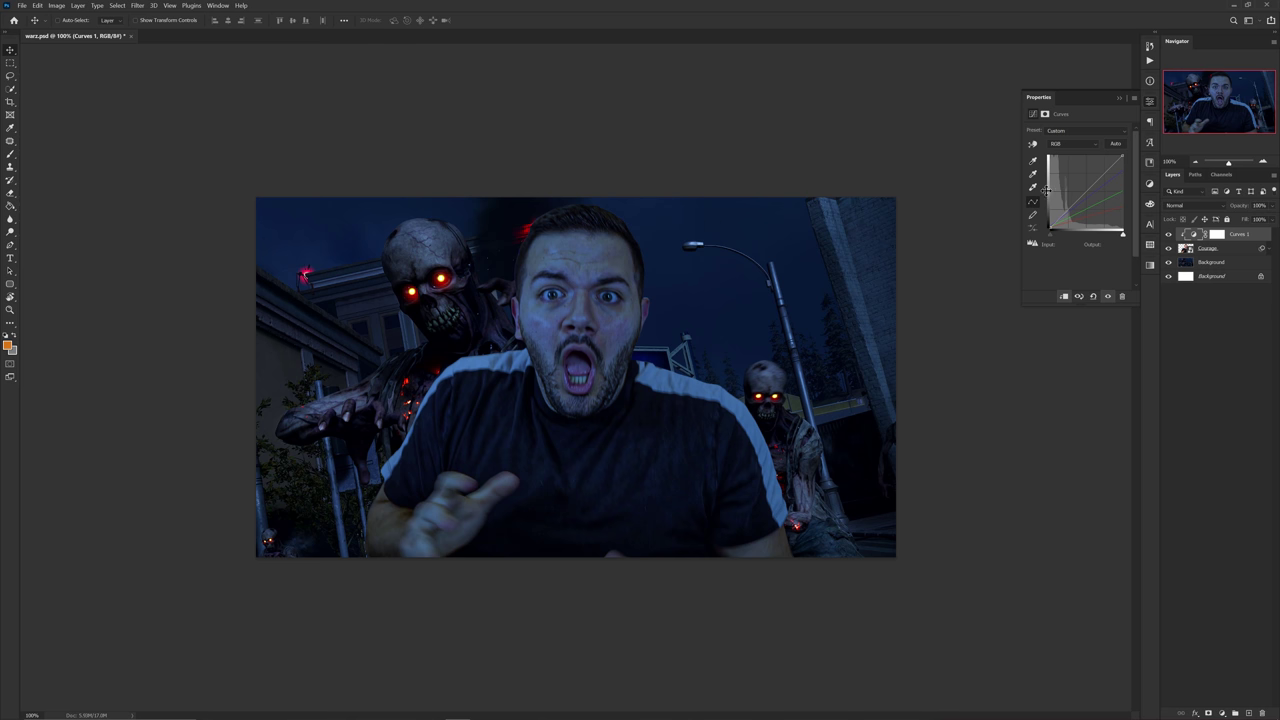
# Adjust the RGB curve of the Curves layer clipped to the Courage layer.
pyautogui.moveTo(1067, 210); pyautogui.dragTo(1099, 176)
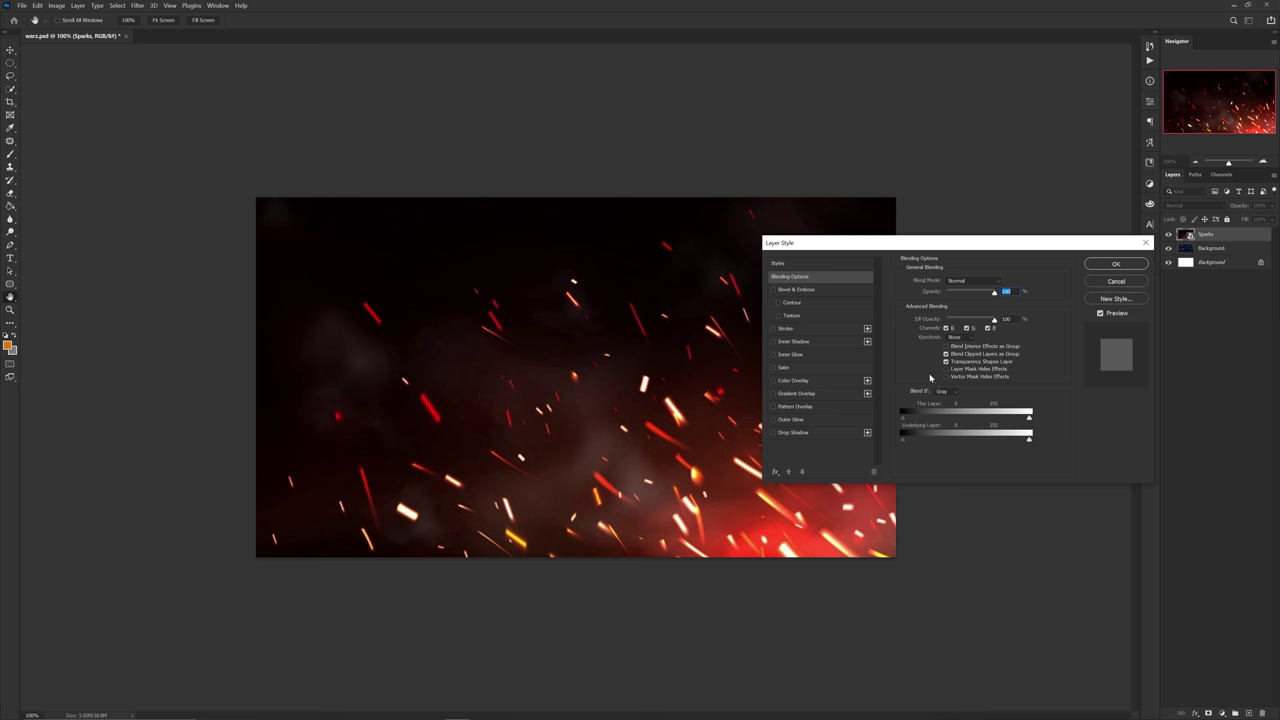
# Blend the Sparks layer into the zombie background by splitting the black This Layer slider in its Blend If settings.
pyautogui.moveTo(906, 418)
pyautogui.mouseDown()
pyautogui.moveTo(958, 420)
pyautogui.moveTo(917, 420)
pyautogui.mouseUp()
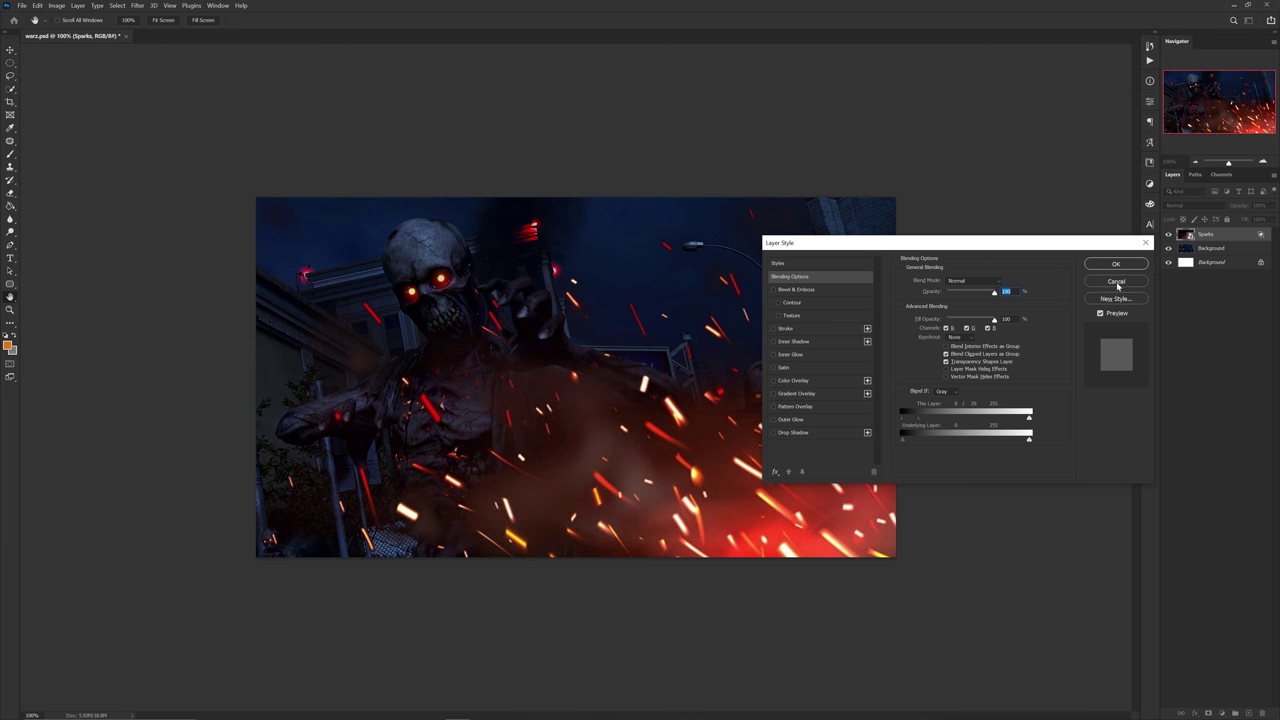
pyautogui.click(1116, 282)
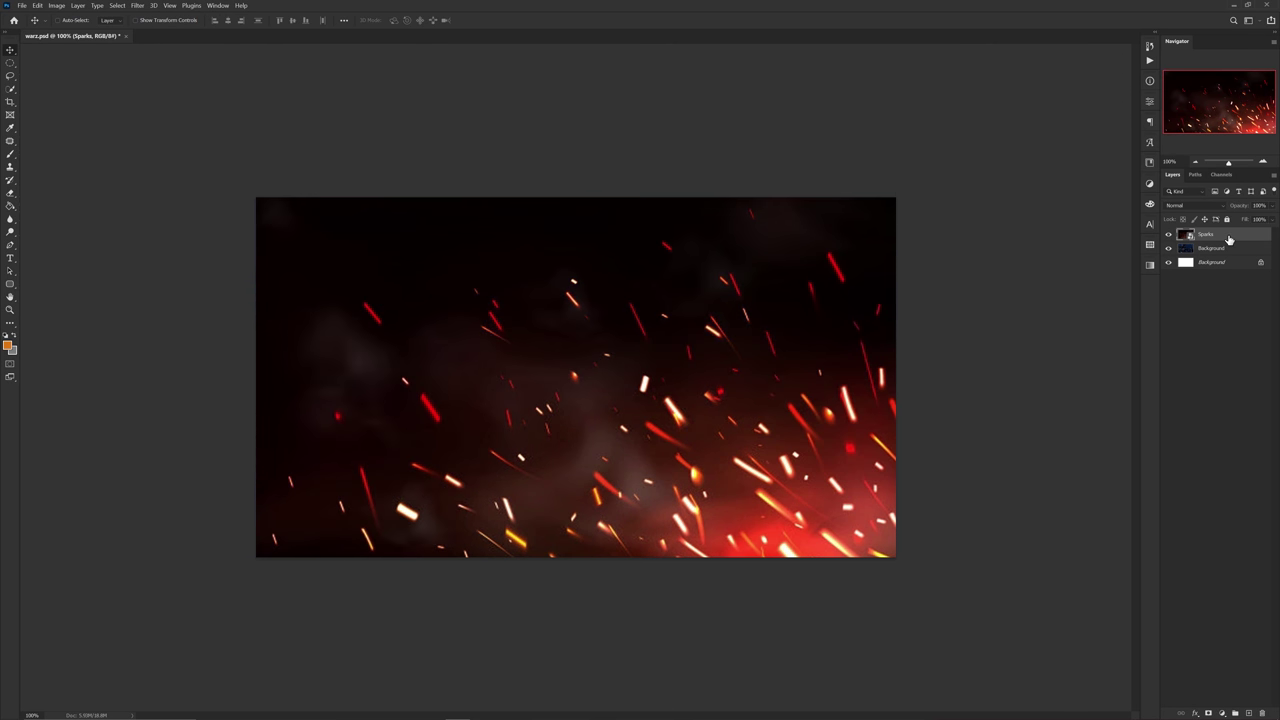
pyautogui.hotkey('alt', 'l')
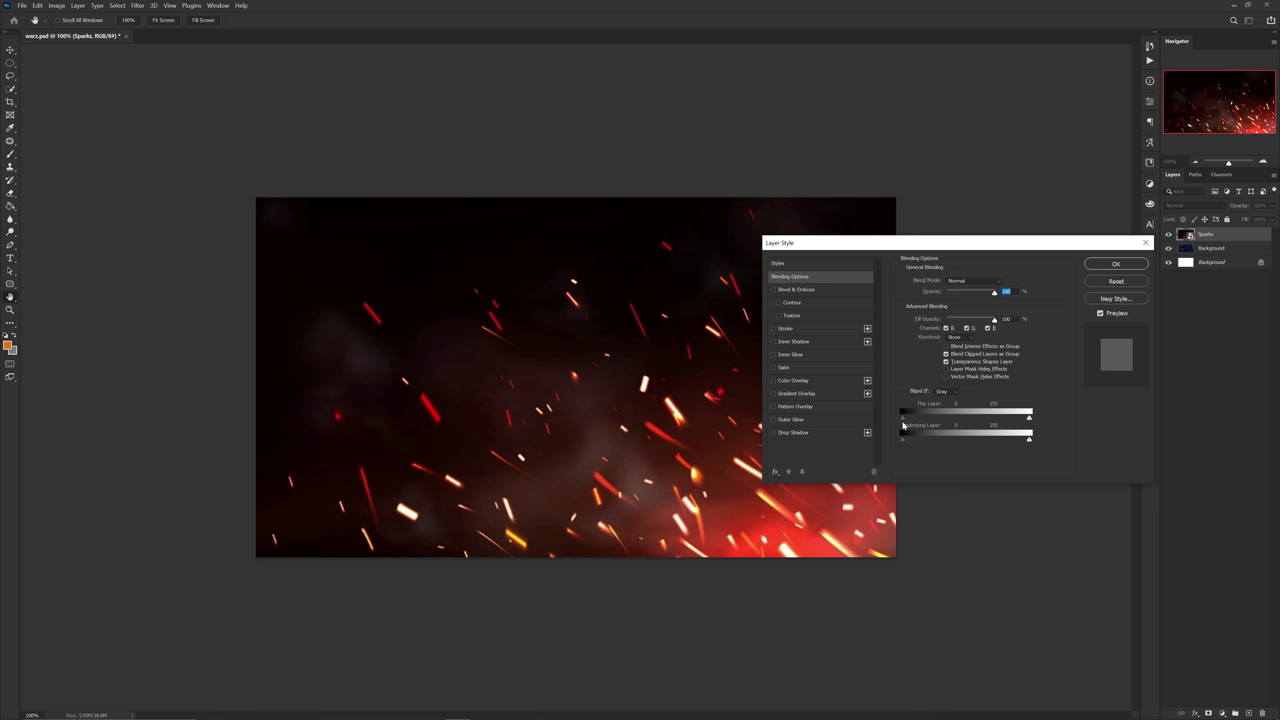
pyautogui.moveTo(903, 424); pyautogui.dragTo(953, 418)
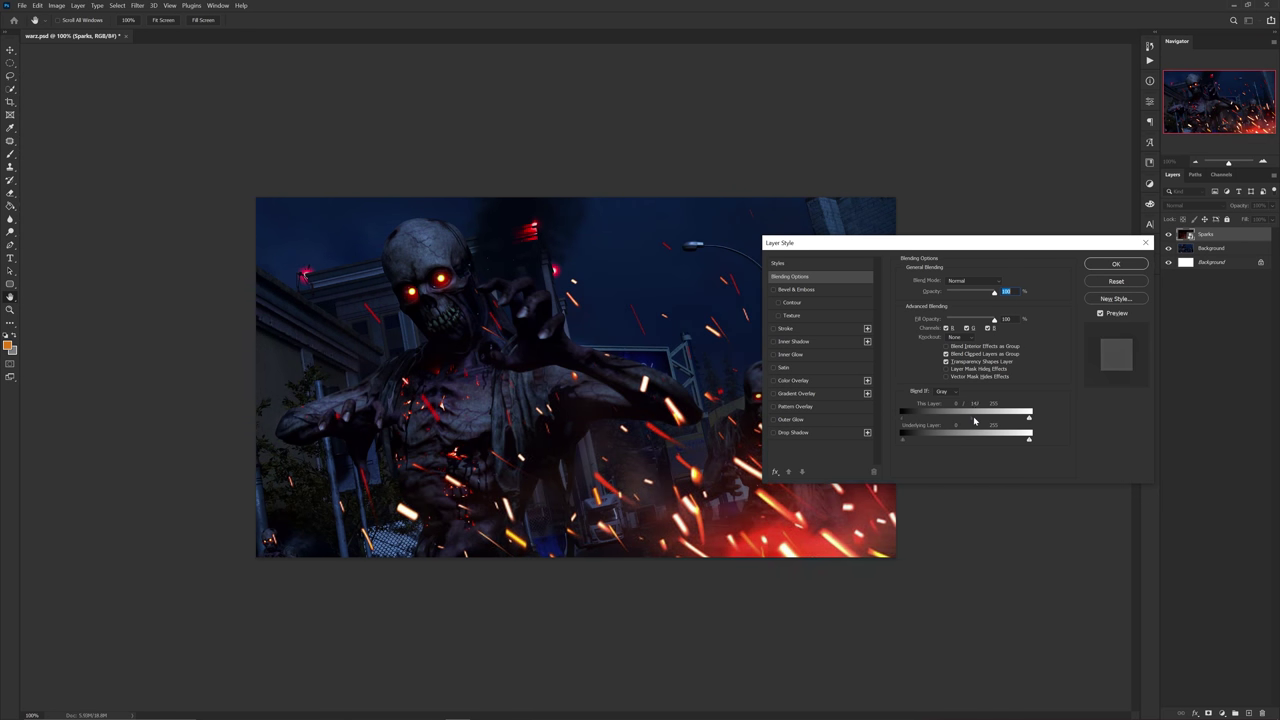
pyautogui.click(1116, 264)
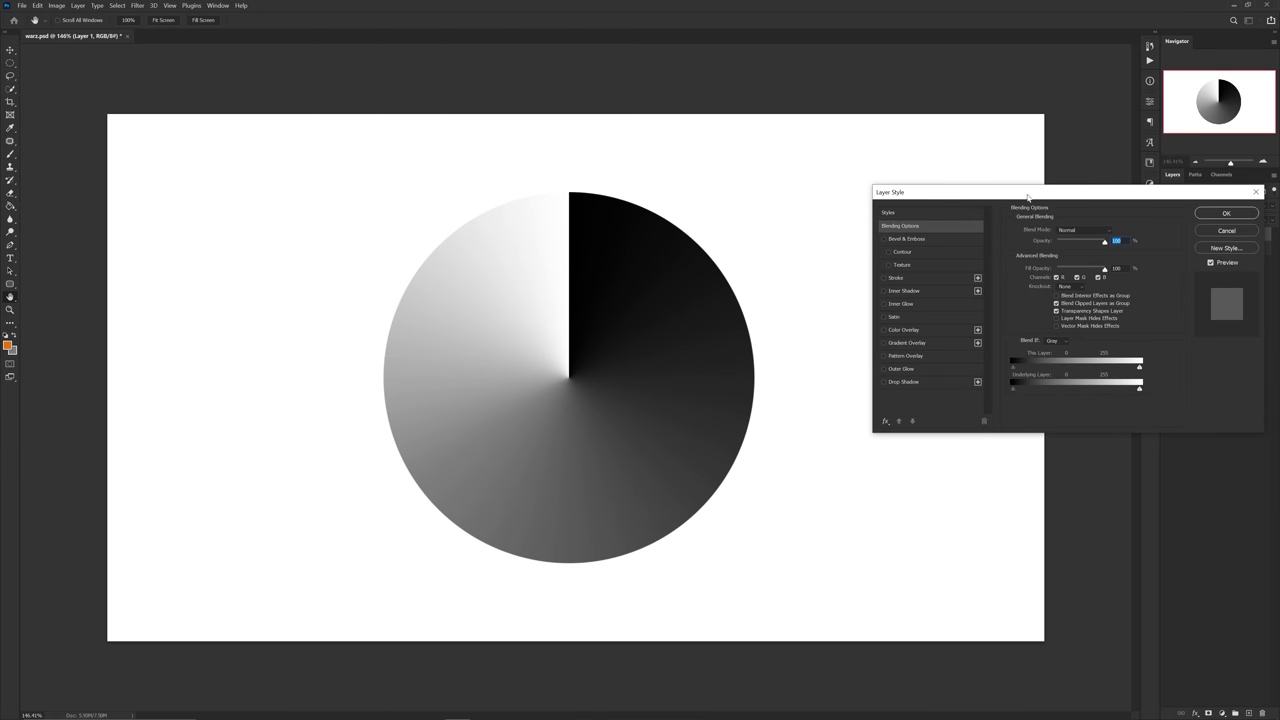
# Fade out the gradient circle's darkest and brightest tones by splitting the This Layer sliders in its Blend If settings.
pyautogui.moveTo(1027, 196); pyautogui.dragTo(917, 247)
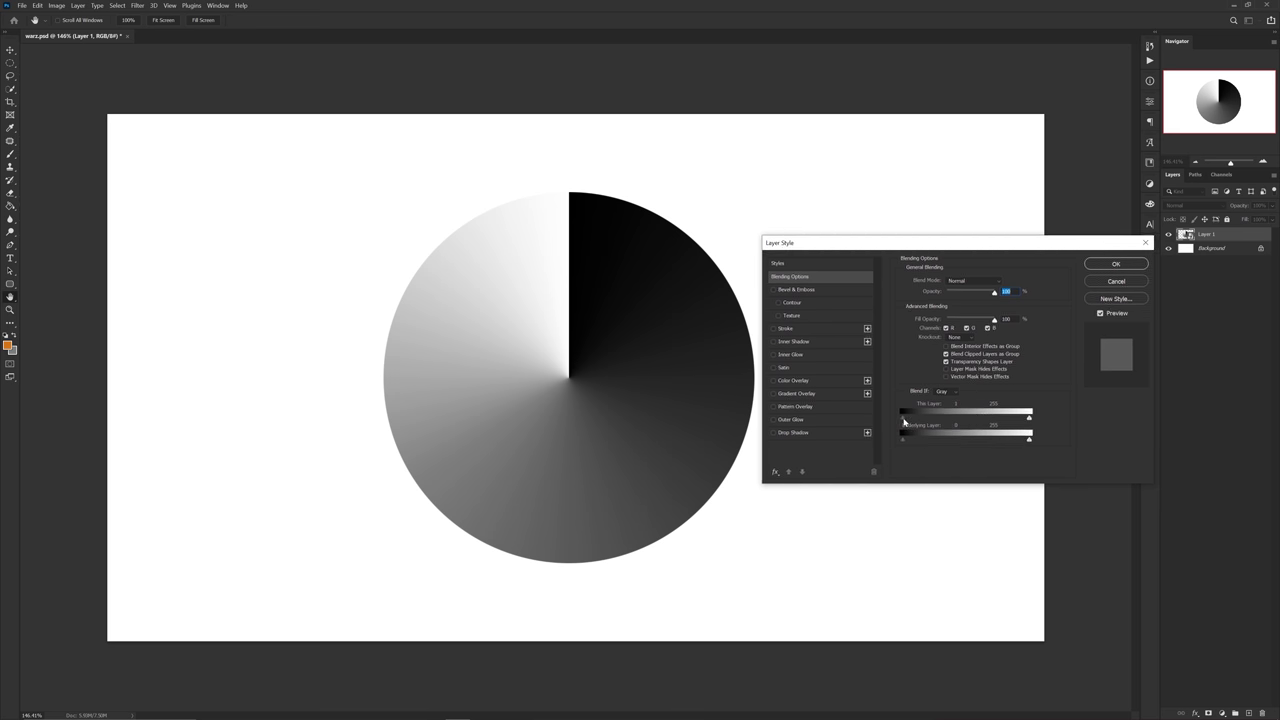
pyautogui.moveTo(904, 422)
pyautogui.mouseDown()
pyautogui.moveTo(951, 421)
pyautogui.moveTo(900, 422)
pyautogui.mouseUp()
pyautogui.moveTo(1032, 421)
pyautogui.mouseDown()
pyautogui.moveTo(943, 423)
pyautogui.moveTo(1046, 421)
pyautogui.mouseUp()
pyautogui.moveTo(904, 420); pyautogui.dragTo(1028, 421)
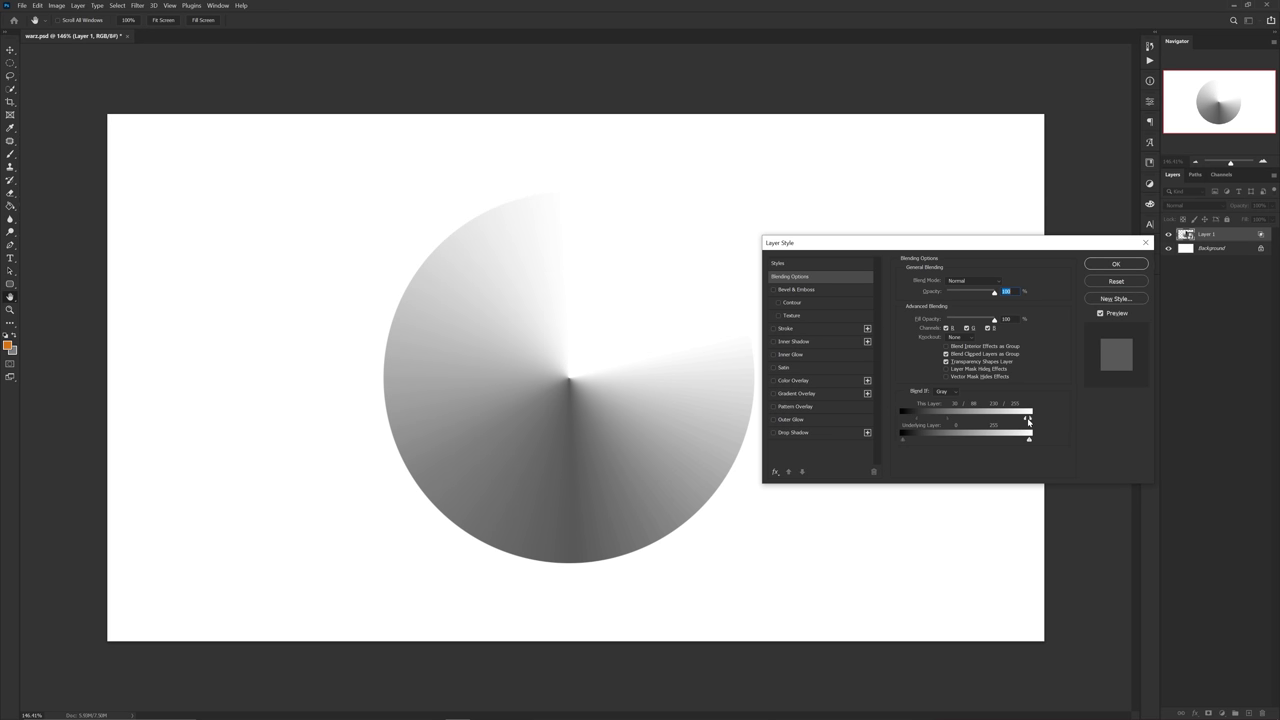
pyautogui.click(1118, 264)
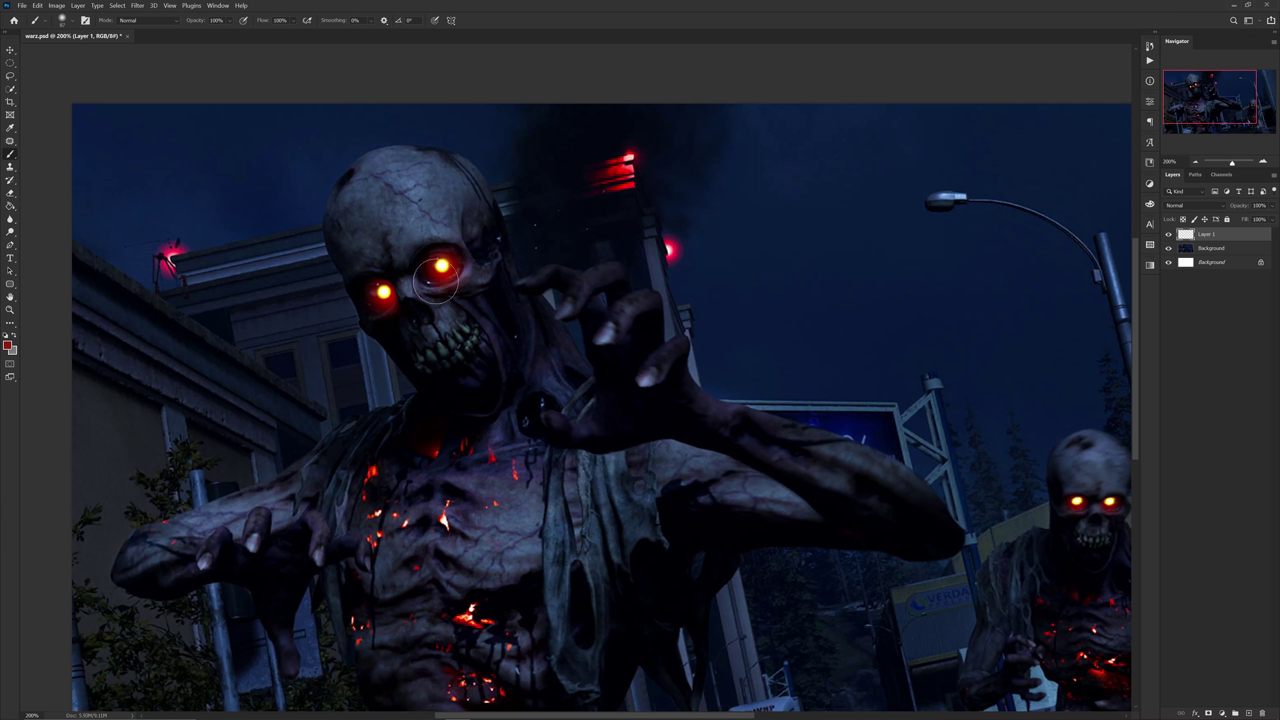
# Paint a soft red glow over the large zombie's eyes and set that layer's blend mode to Linear Dodge (Add).
pyautogui.click(440, 265)
pyautogui.click(380, 295)
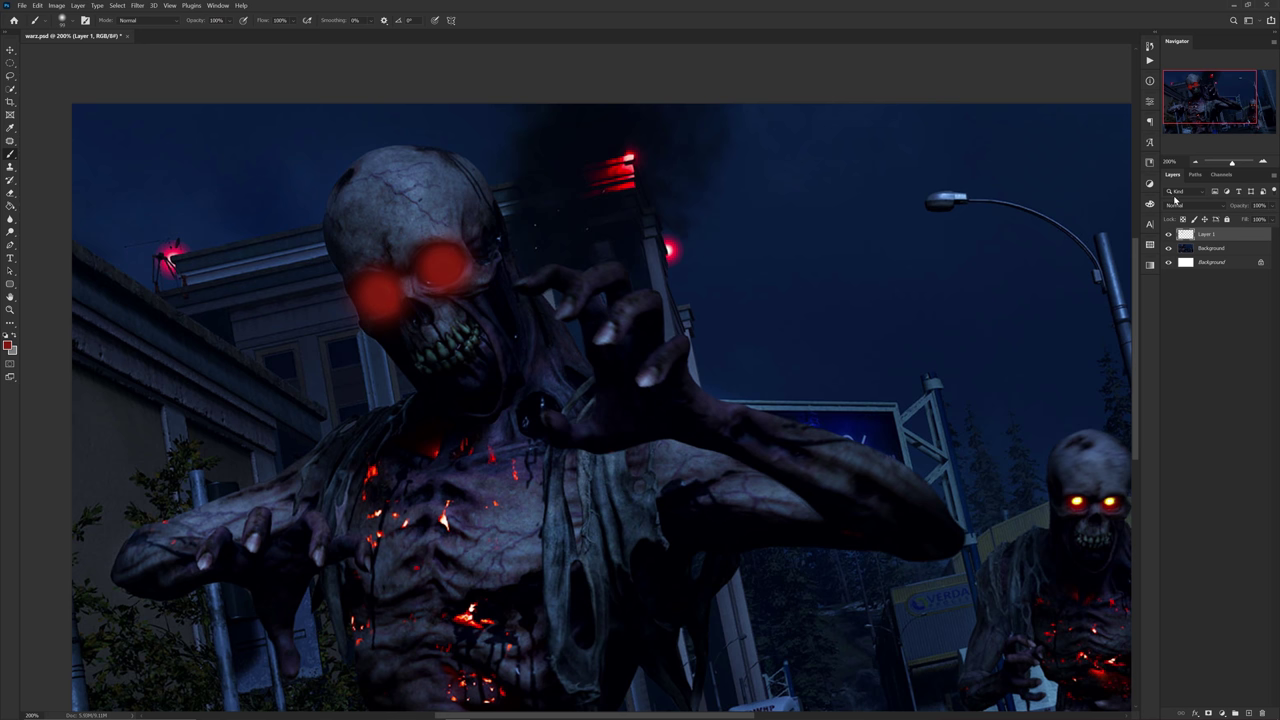
pyautogui.click(1188, 205)
pyautogui.click(1200, 290)
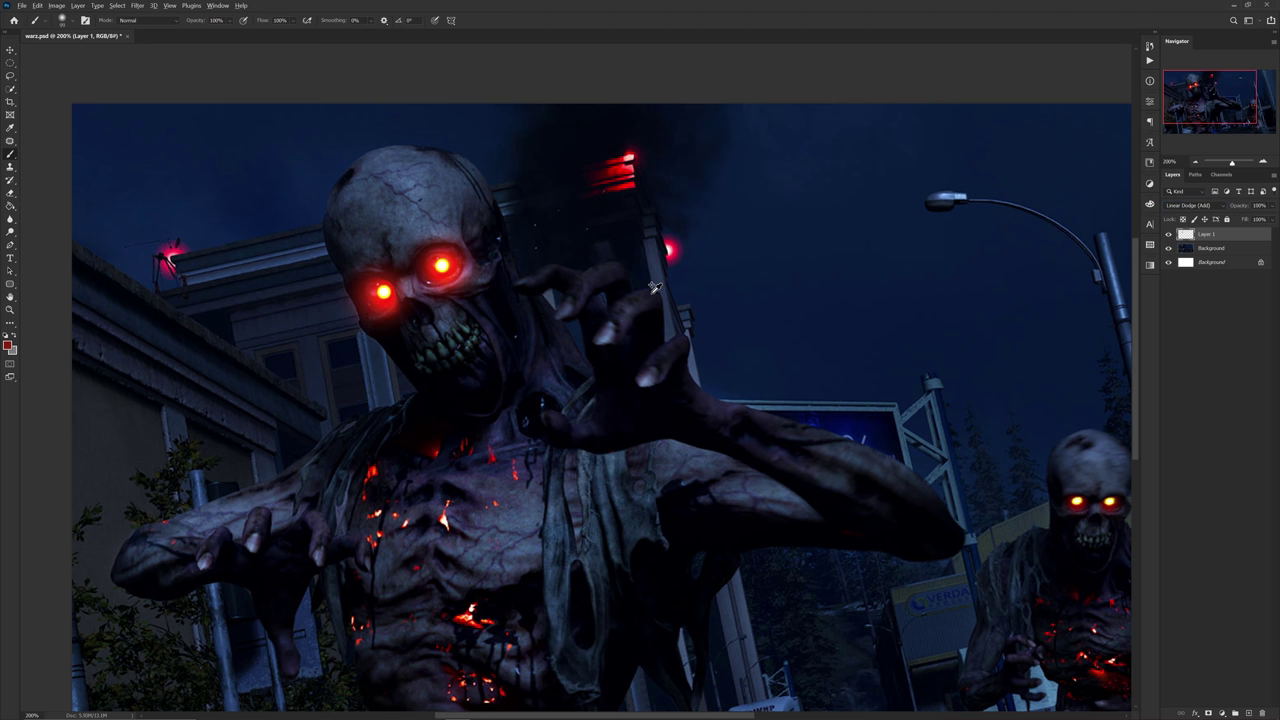
# Compare the whole image with and without the red eye glow layer.
pyautogui.hotkey('ctrl', '-')
pyautogui.hotkey('ctrl', '-')
pyautogui.hotkey('ctrl', '-')
pyautogui.click(1167, 235)
pyautogui.click(1167, 235)
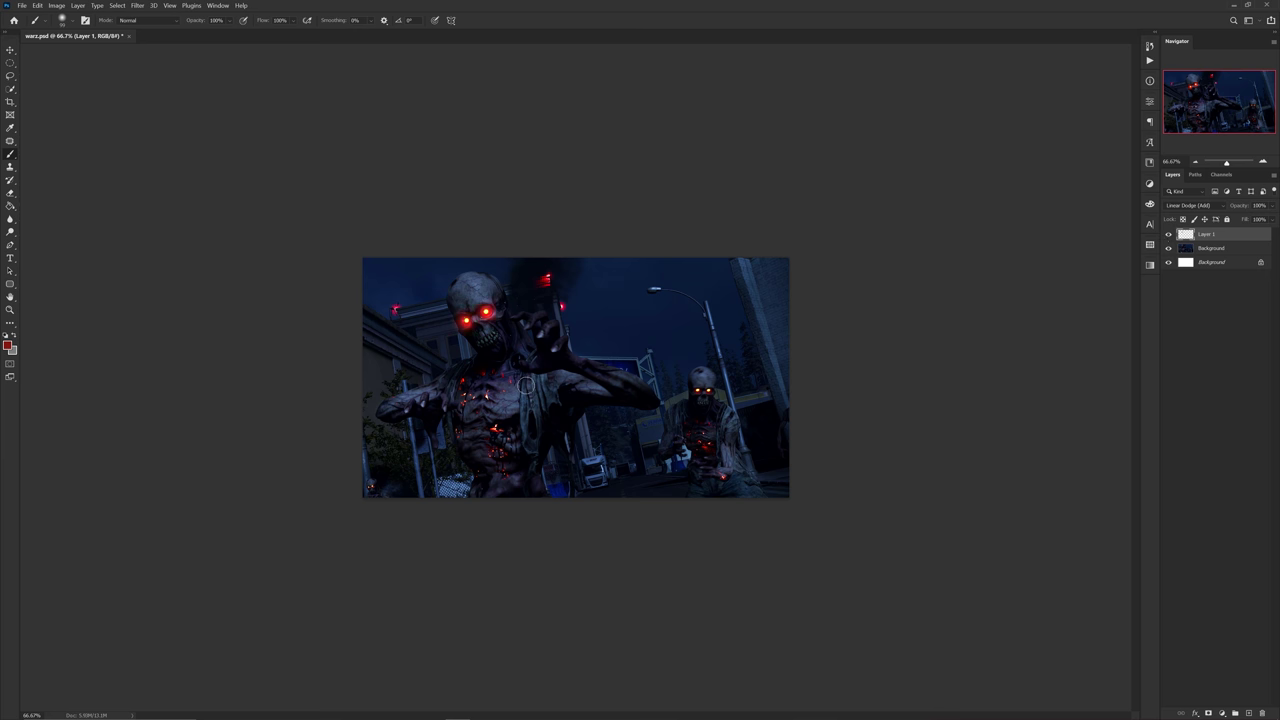
# Recolor the eye glow to yellow with Hue/Saturation, using Hue +42, Saturation +83 and Lightness -9.
pyautogui.scroll(1, 526, 386)
pyautogui.scroll(1, 419, 279)
pyautogui.press('v')
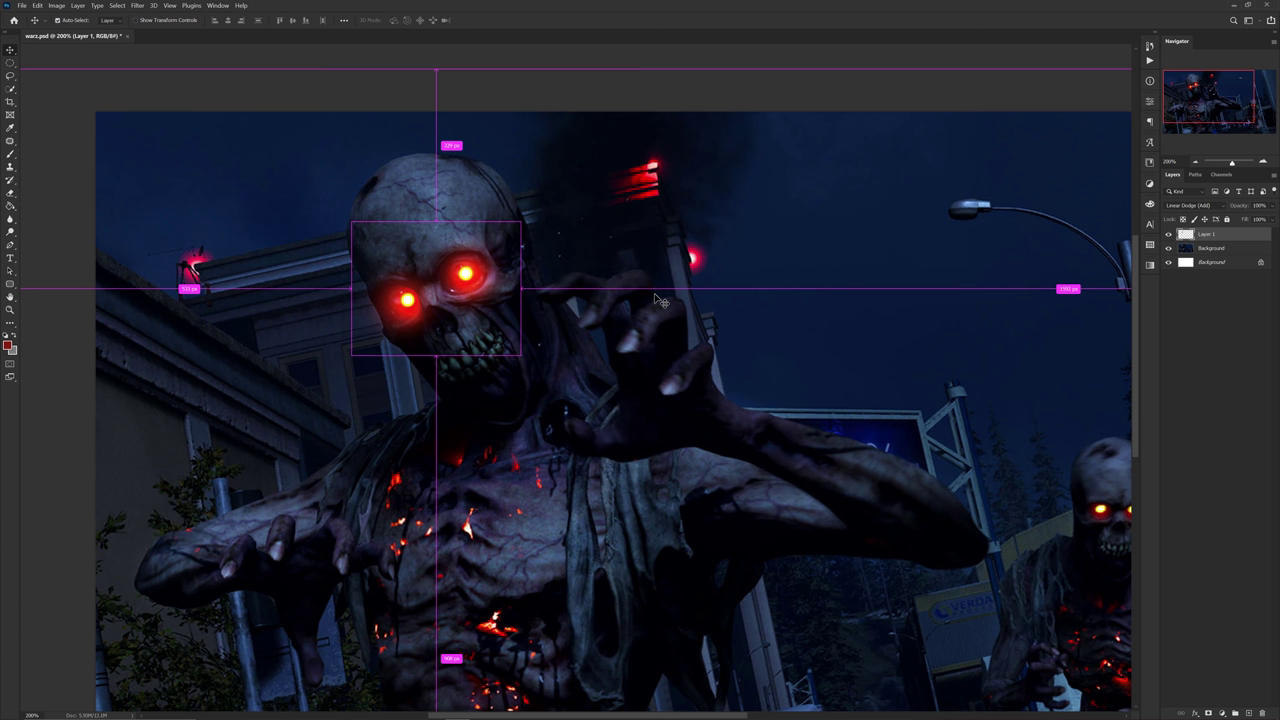
pyautogui.press('u')
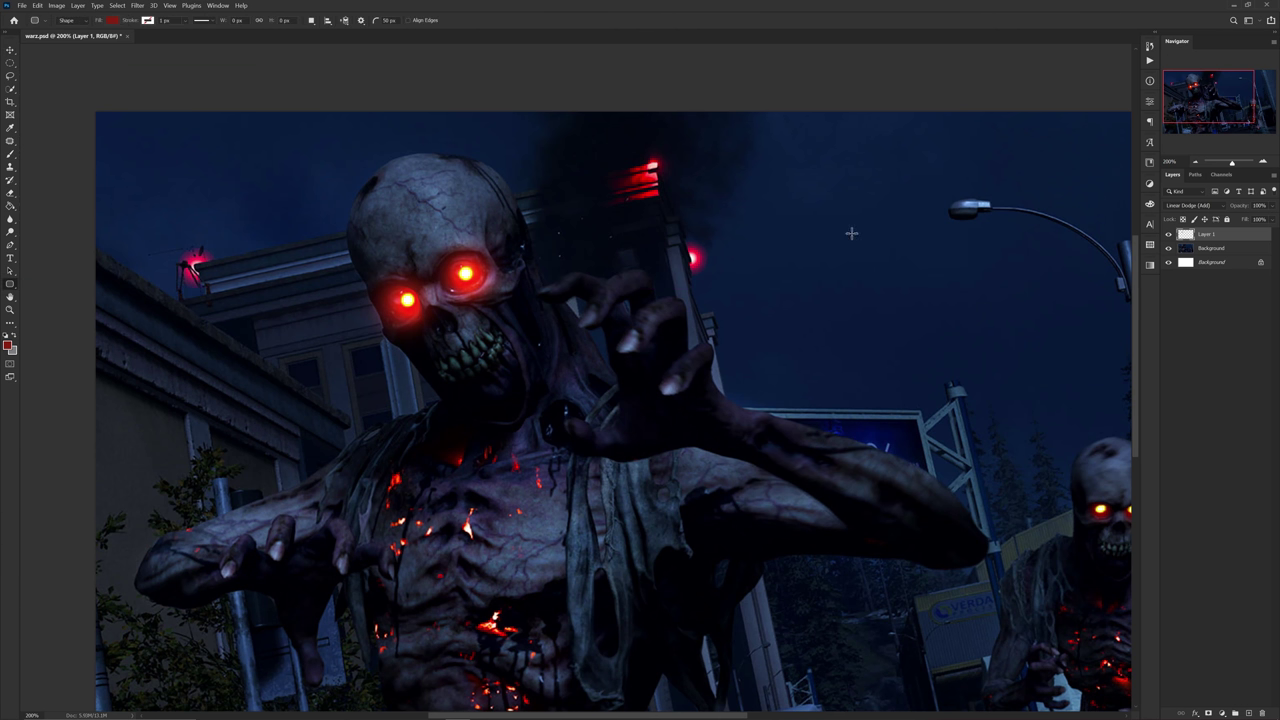
pyautogui.hotkey('ctrl', 'u')
pyautogui.moveTo(938, 181); pyautogui.dragTo(633, 199)
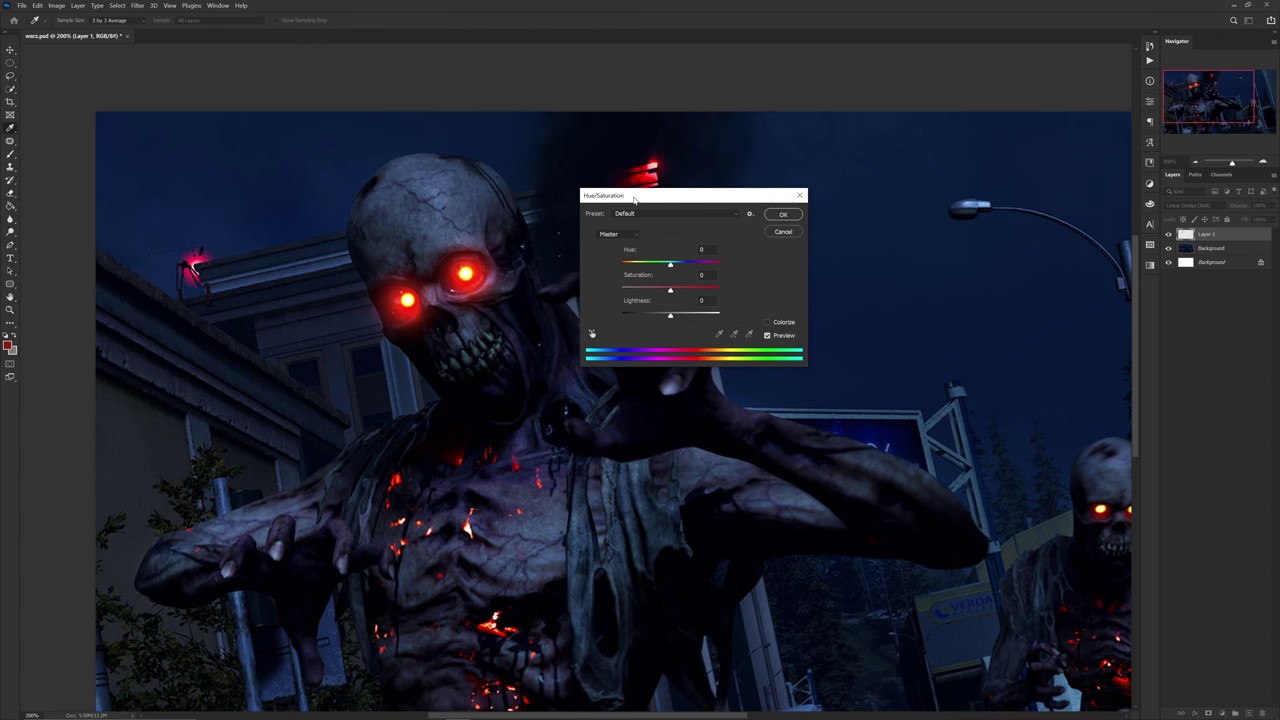
pyautogui.moveTo(670, 267); pyautogui.dragTo(666, 315)
pyautogui.moveTo(648, 291); pyautogui.dragTo(711, 290)
pyautogui.moveTo(647, 263); pyautogui.dragTo(692, 264)
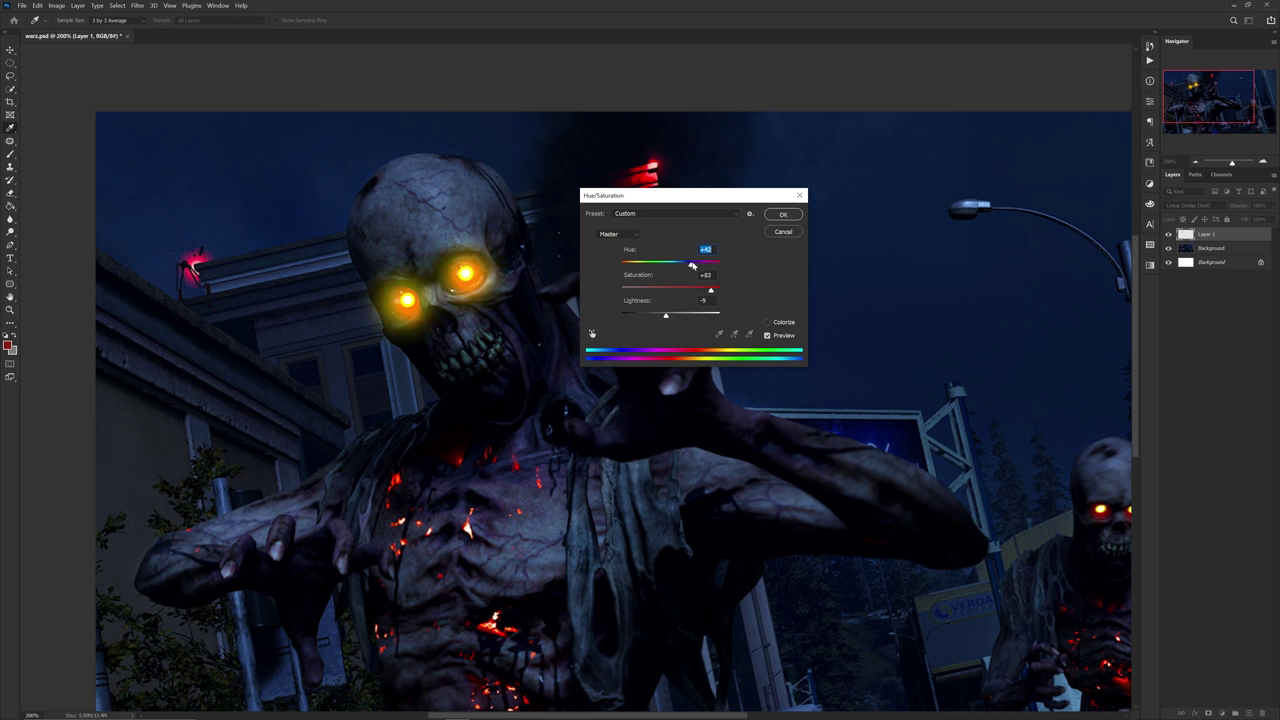
pyautogui.click(783, 214)
# Delete the eye glow layer above the zombie background.
pyautogui.press('v')
pyautogui.hotkey('ctrl', '-')
pyautogui.hotkey('ctrl', '-')
pyautogui.hotkey('ctrl', '-')
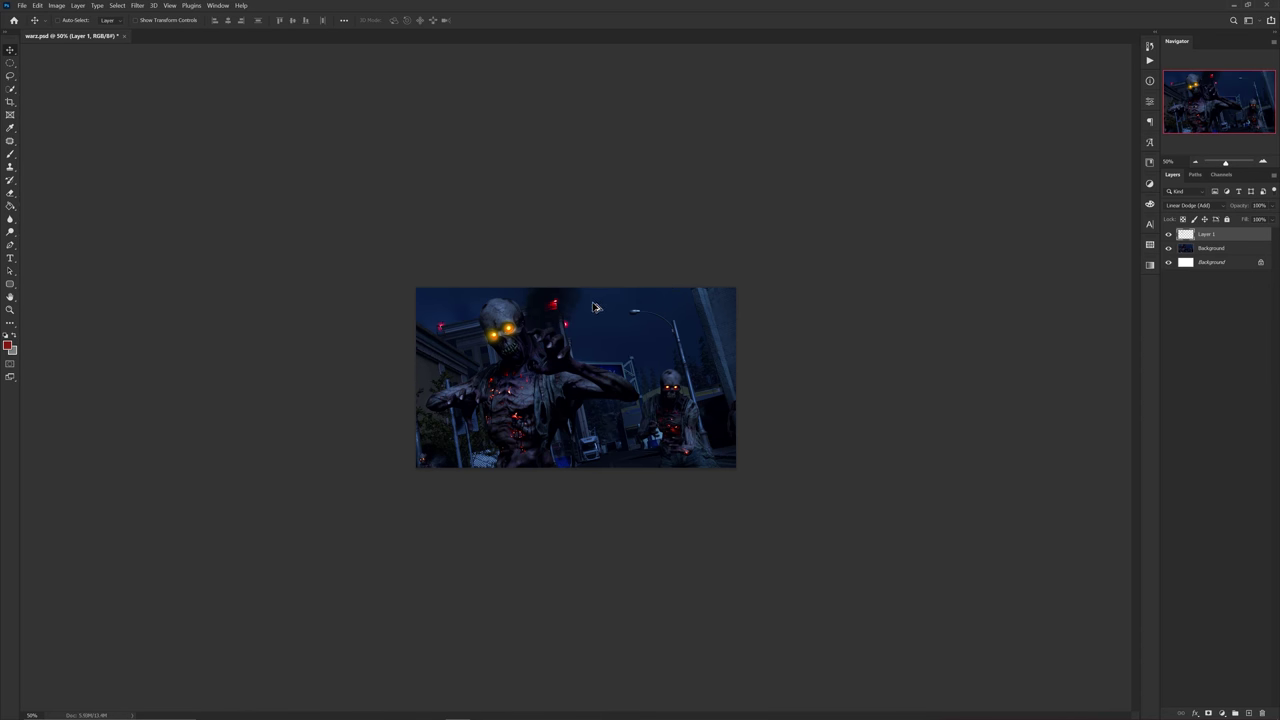
pyautogui.press('Delete')
# Add a Hue/Saturation adjustment layer above the background, enable Colorize and tint the image bright green.
pyautogui.hotkey('ctrl', '+')
pyautogui.hotkey('ctrl', '+')
pyautogui.click(1222, 712)
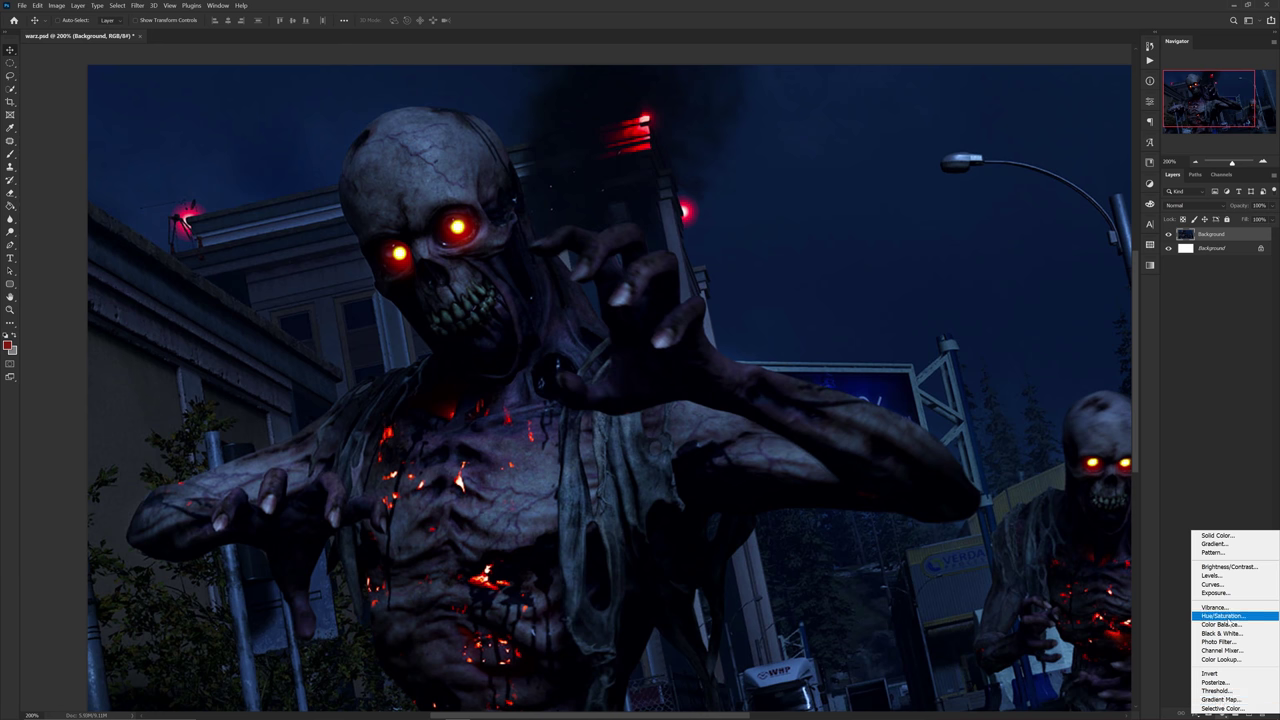
pyautogui.click(1222, 615)
pyautogui.click(1079, 221)
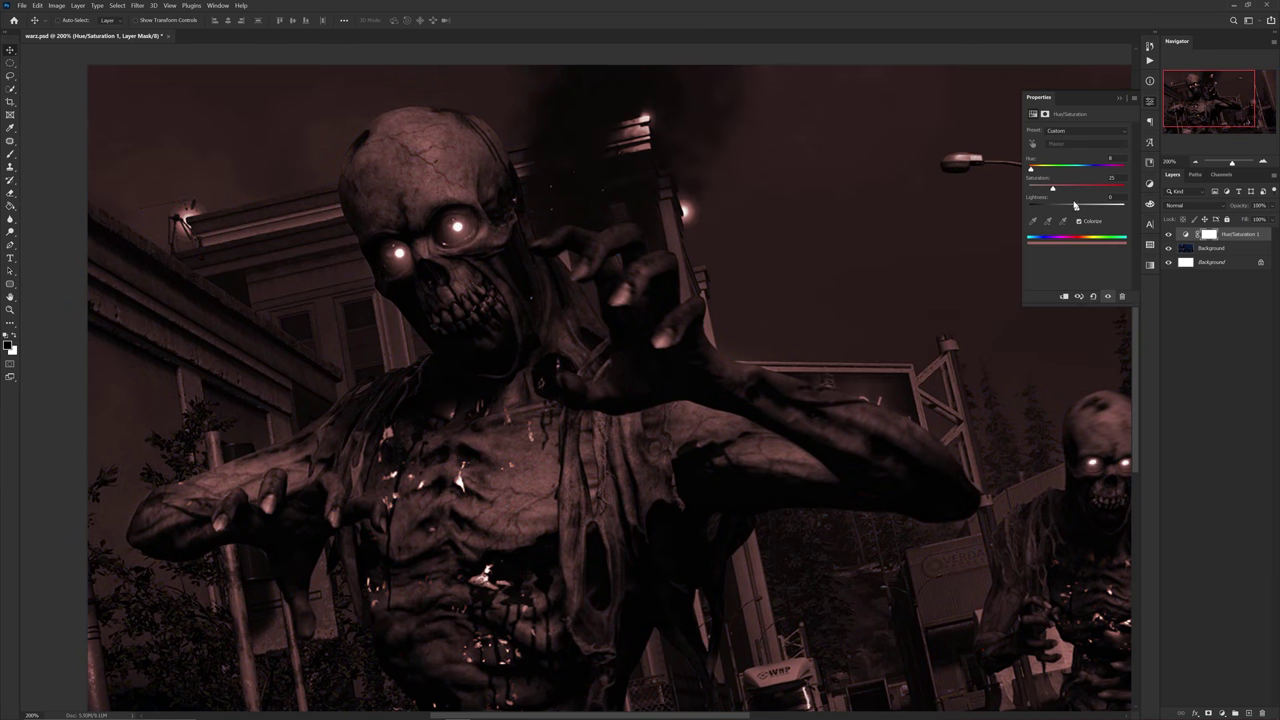
pyautogui.moveTo(1076, 207); pyautogui.dragTo(1066, 173)
# Invert the Hue/Saturation layer mask to black to hide the green tint.
pyautogui.click(1206, 238)
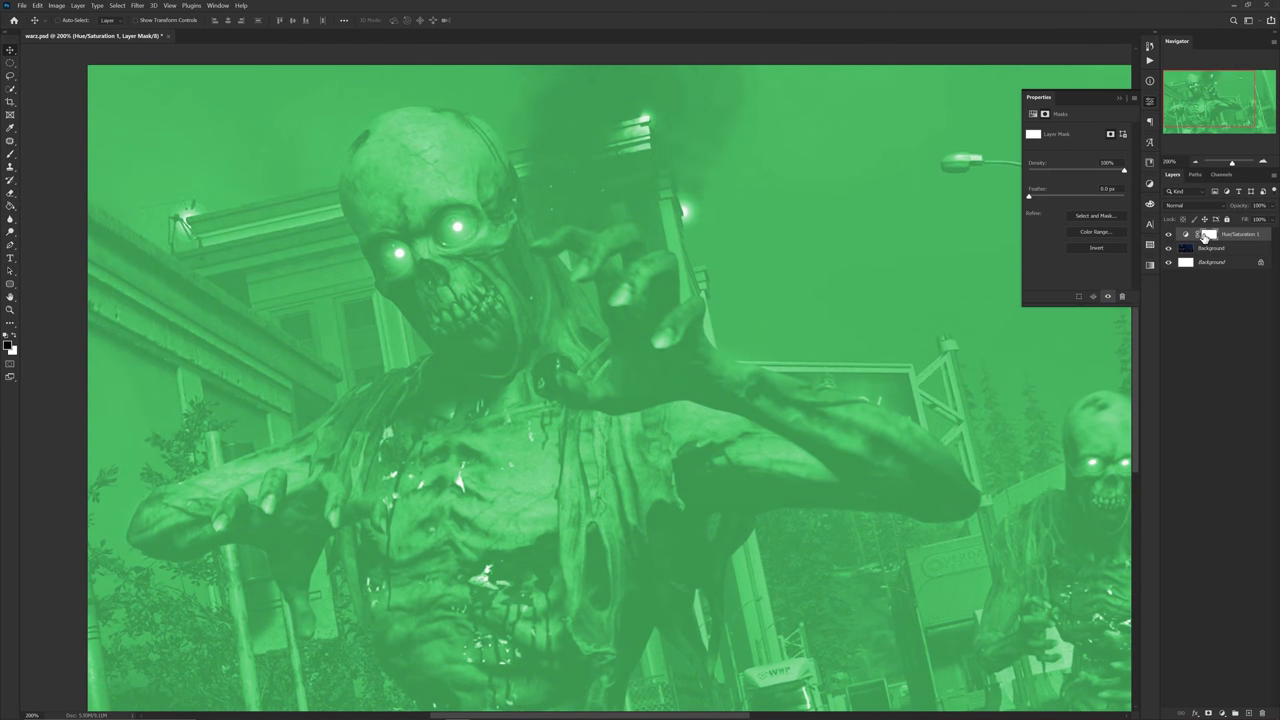
pyautogui.hotkey('ctrl', 'i')
pyautogui.click(1149, 102)
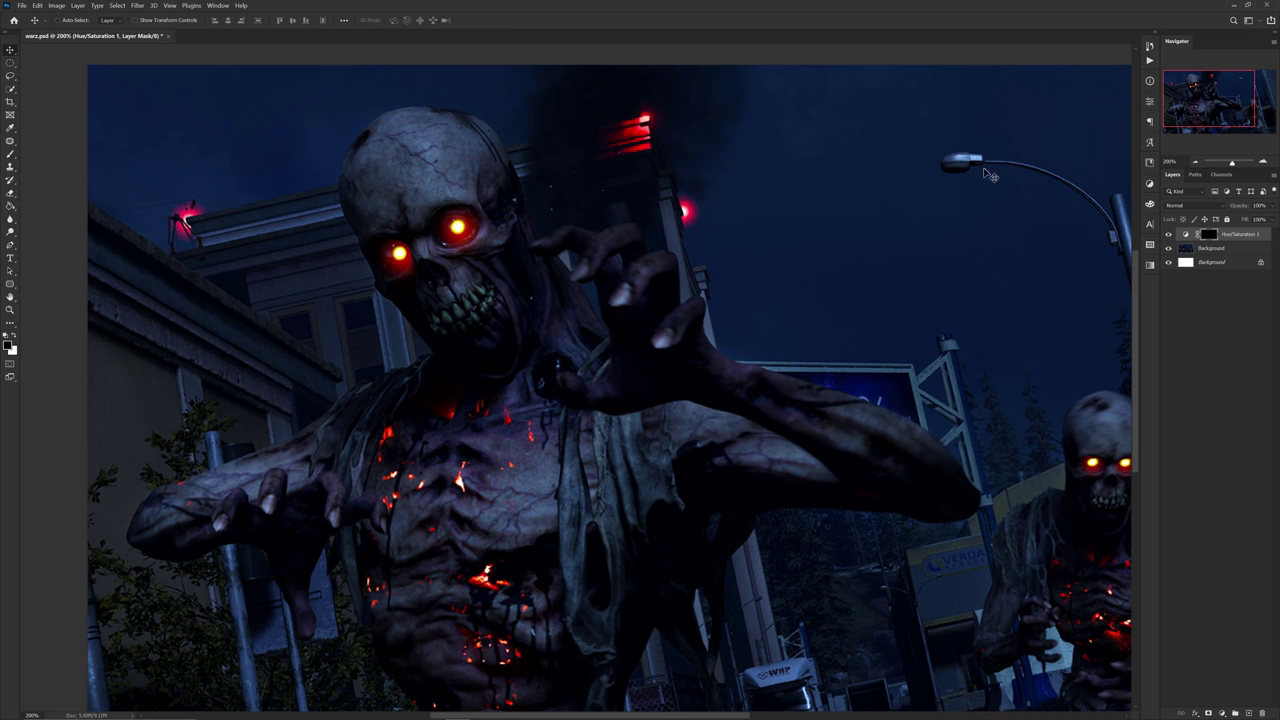
# Adjust the brush and paint on the Hue/Saturation layer mask around the large zombie's raised hand.
pyautogui.press('b')
pyautogui.scroll(4, 651, 249)
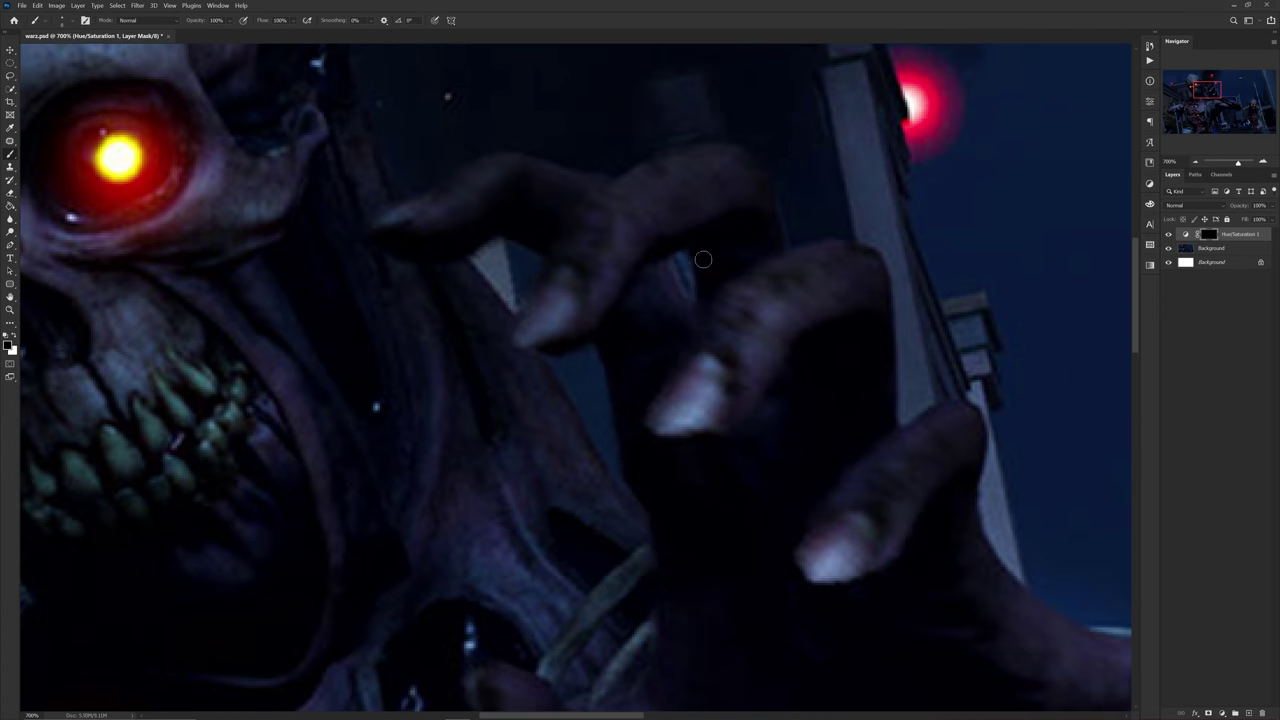
pyautogui.press('x')
pyautogui.moveTo(692, 243)
pyautogui.mouseDown()
pyautogui.moveTo(700, 288)
pyautogui.moveTo(673, 248)
pyautogui.moveTo(700, 243)
pyautogui.moveTo(715, 283)
pyautogui.mouseUp()
pyautogui.hotkey('ctrl', 'z')
pyautogui.keyDown('alt'); pyautogui.rightClick(694, 253); pyautogui.keyUp('alt')
pyautogui.click(292, 20)
pyautogui.press('x')
pyautogui.press(']')
pyautogui.press(']')
pyautogui.press(']')
pyautogui.press(']')
pyautogui.press(']')
pyautogui.moveTo(692, 218)
pyautogui.mouseDown()
pyautogui.moveTo(725, 284)
pyautogui.moveTo(676, 271)
pyautogui.moveTo(698, 253)
pyautogui.moveTo(626, 278)
pyautogui.mouseUp()
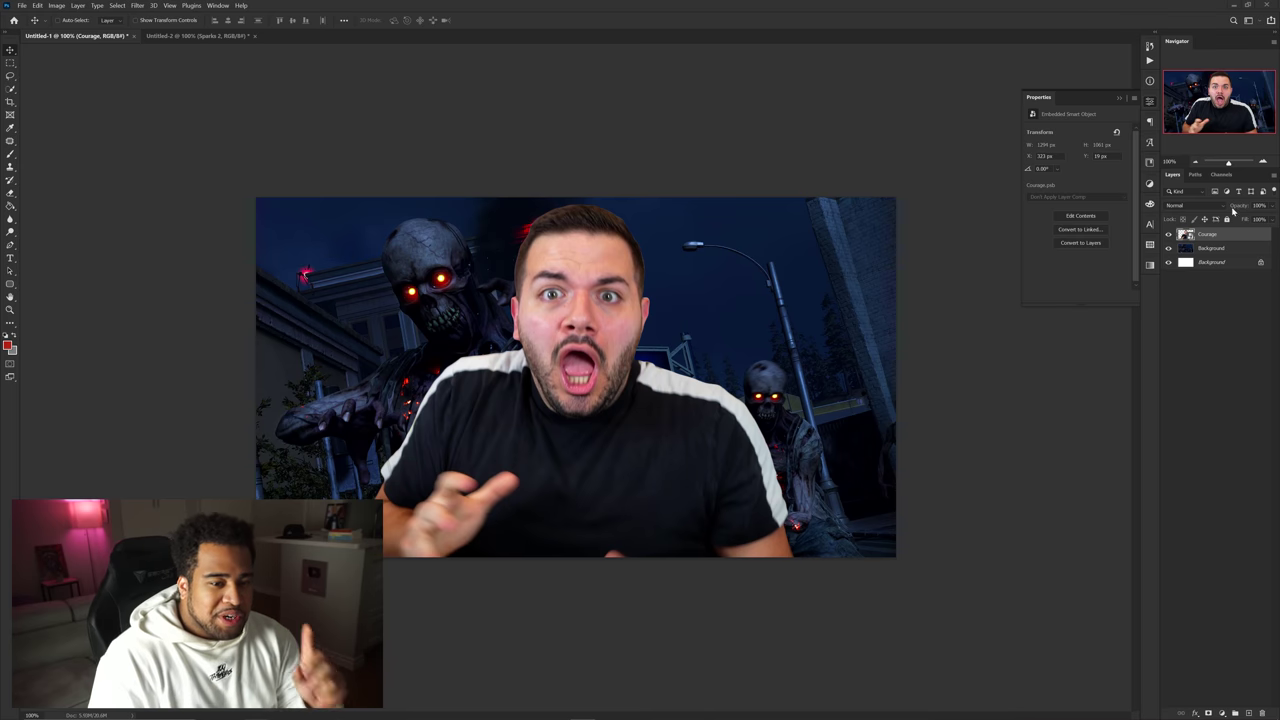
# Open the Camera Raw Filter on the Courage layer and show an enlarged side-by-side before/after view of the man.
pyautogui.click(137, 6)
pyautogui.click(163, 76)
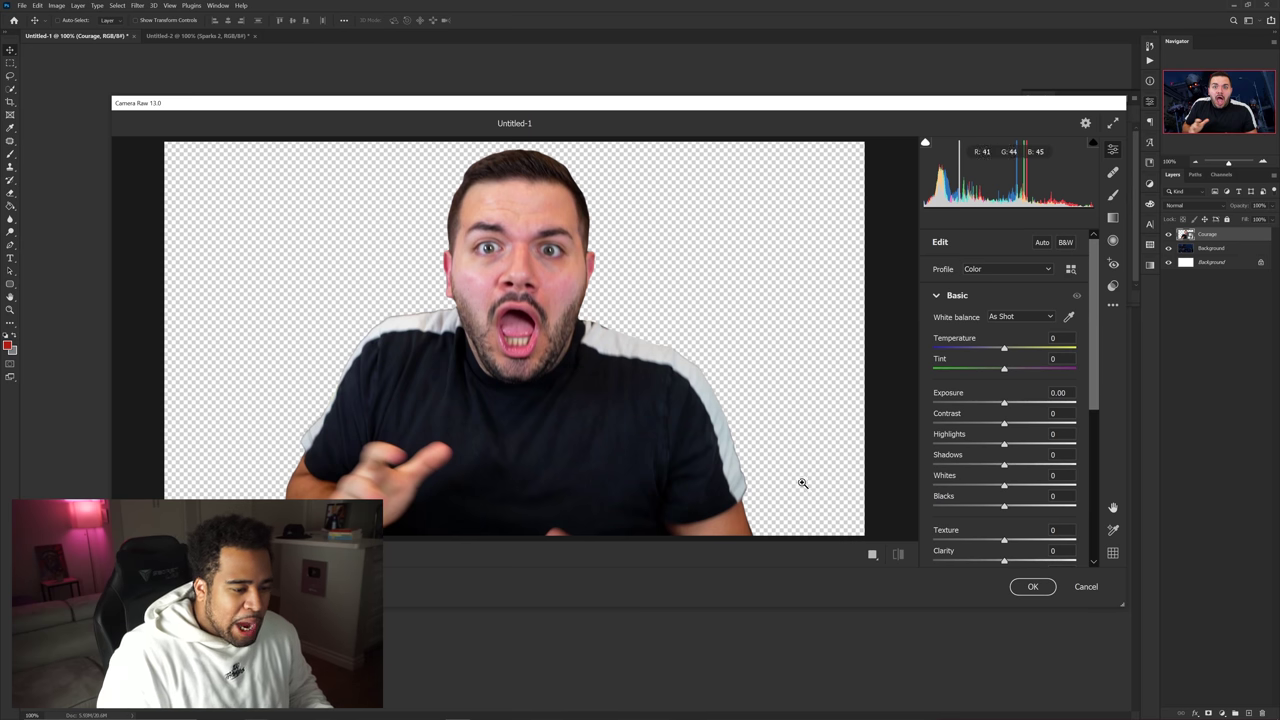
pyautogui.click(872, 555)
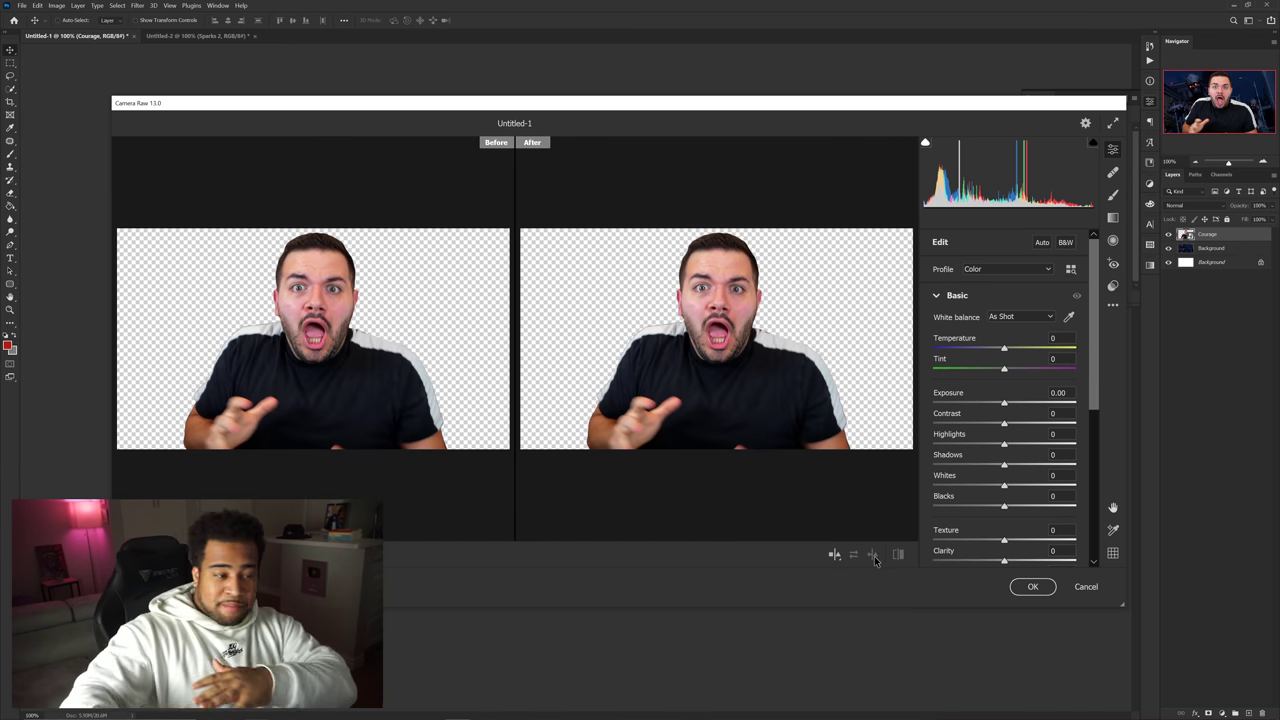
pyautogui.click(765, 323)
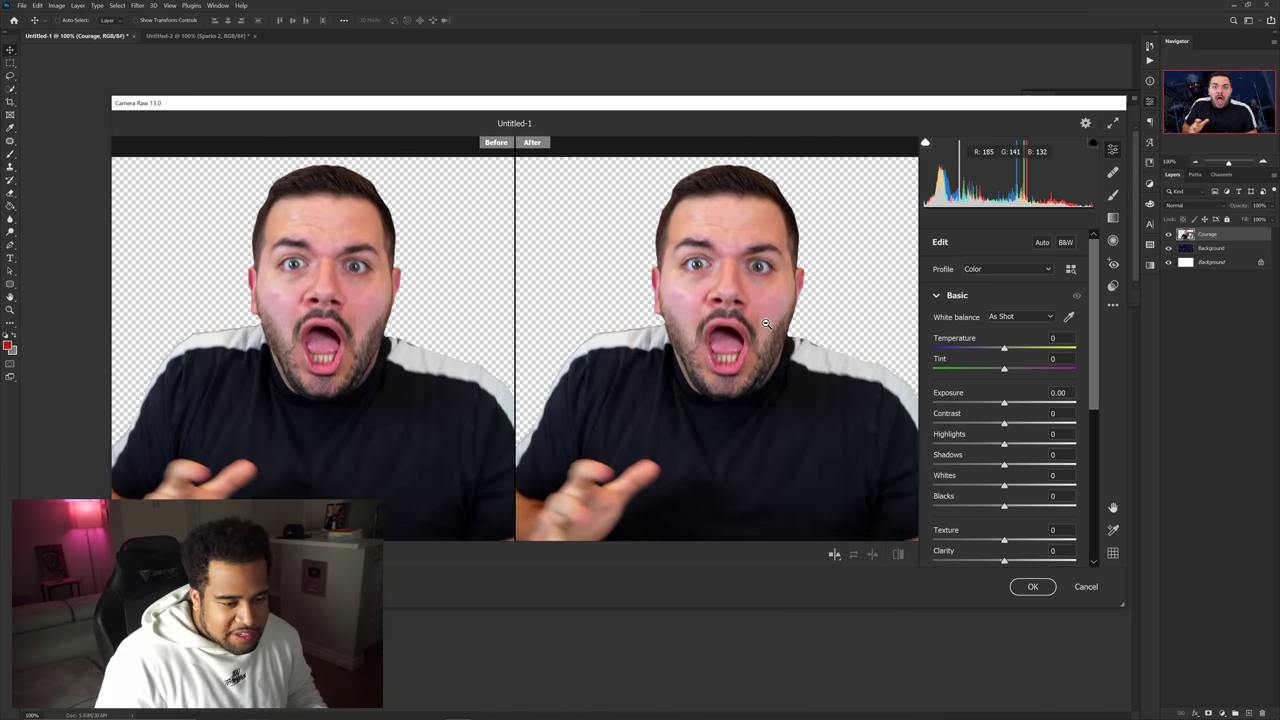
# Set the Clarity to +47 and compare the result in the before/after views.
pyautogui.scroll(-1, 1003, 460)
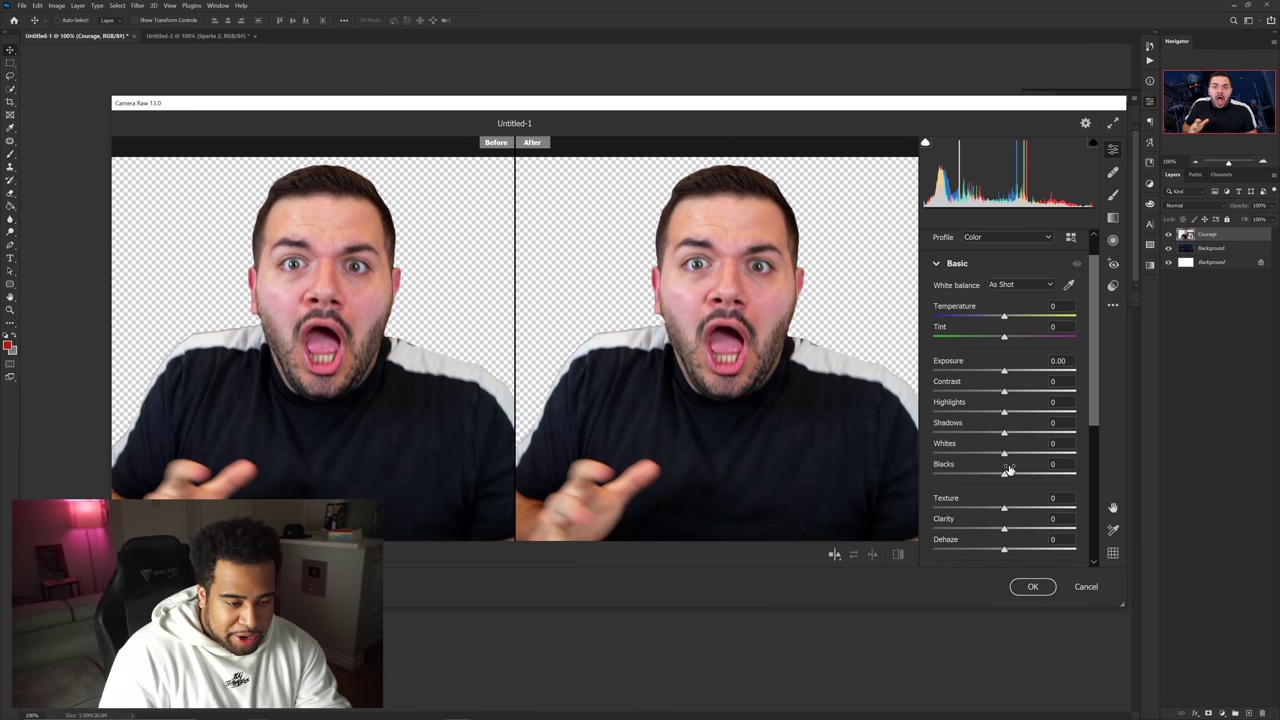
pyautogui.moveTo(1003, 526); pyautogui.dragTo(1035, 526)
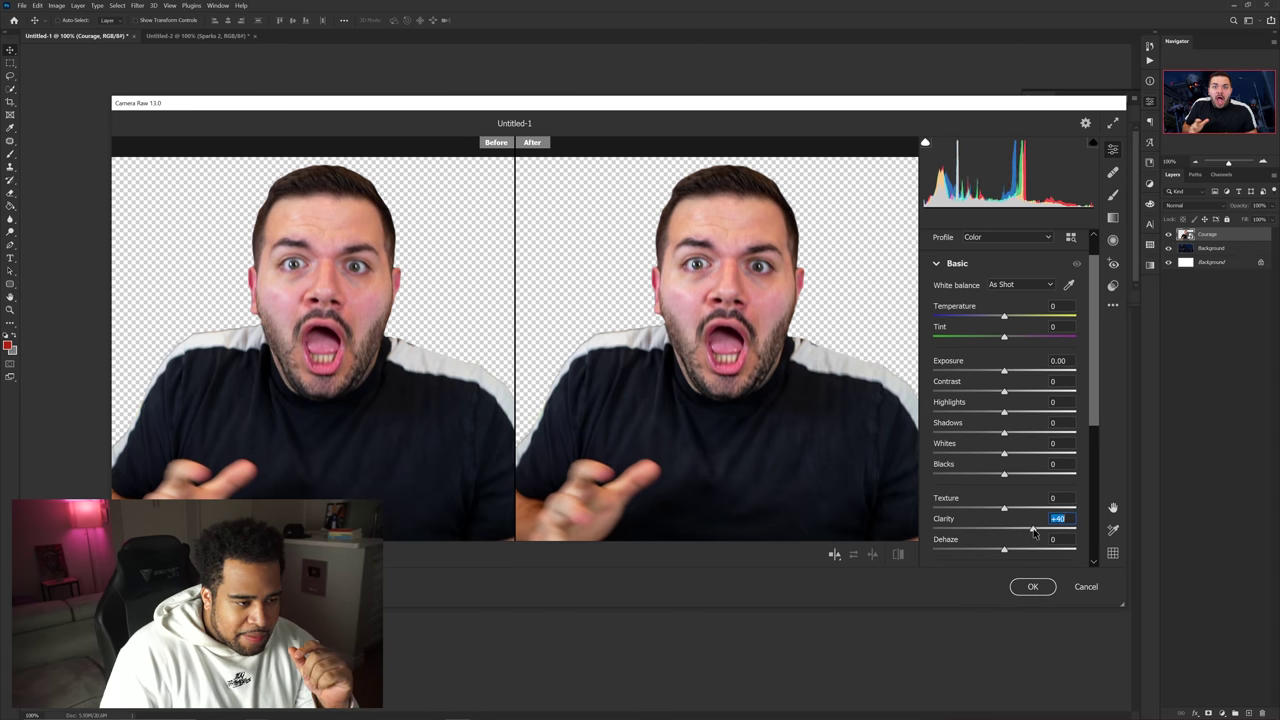
pyautogui.click(852, 555)
pyautogui.click(852, 555)
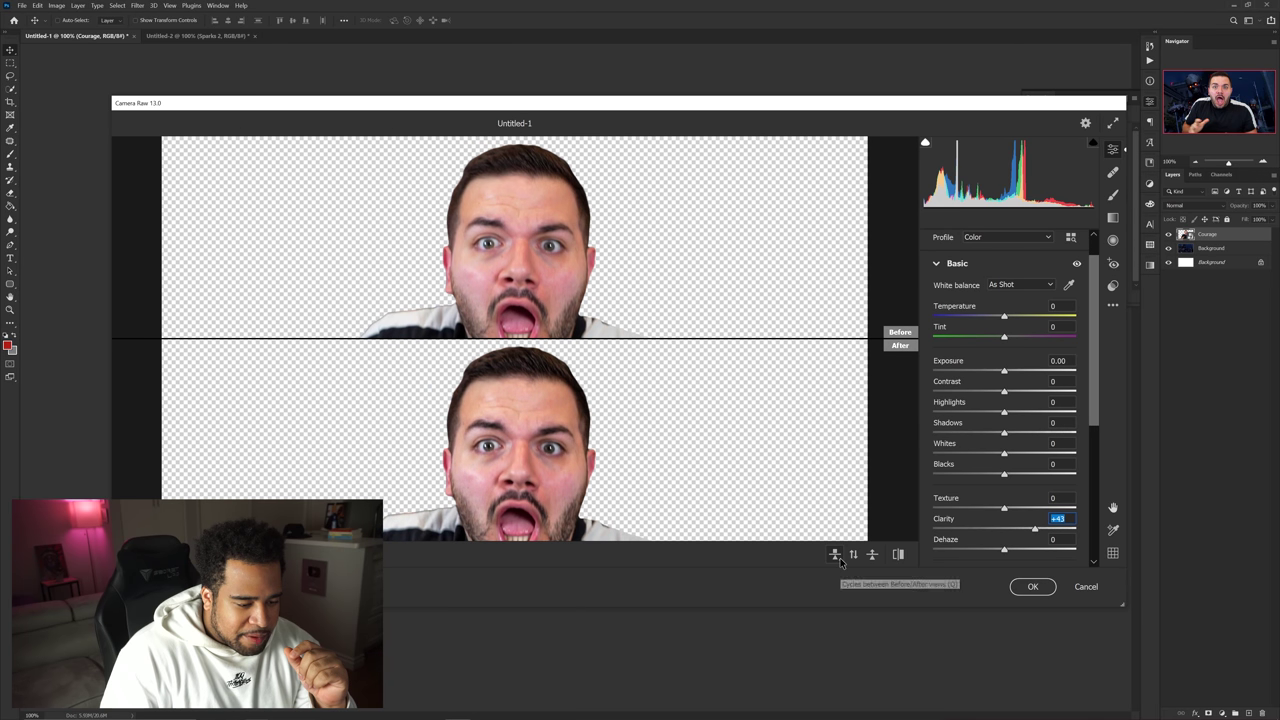
pyautogui.click(852, 555)
pyautogui.click(836, 556)
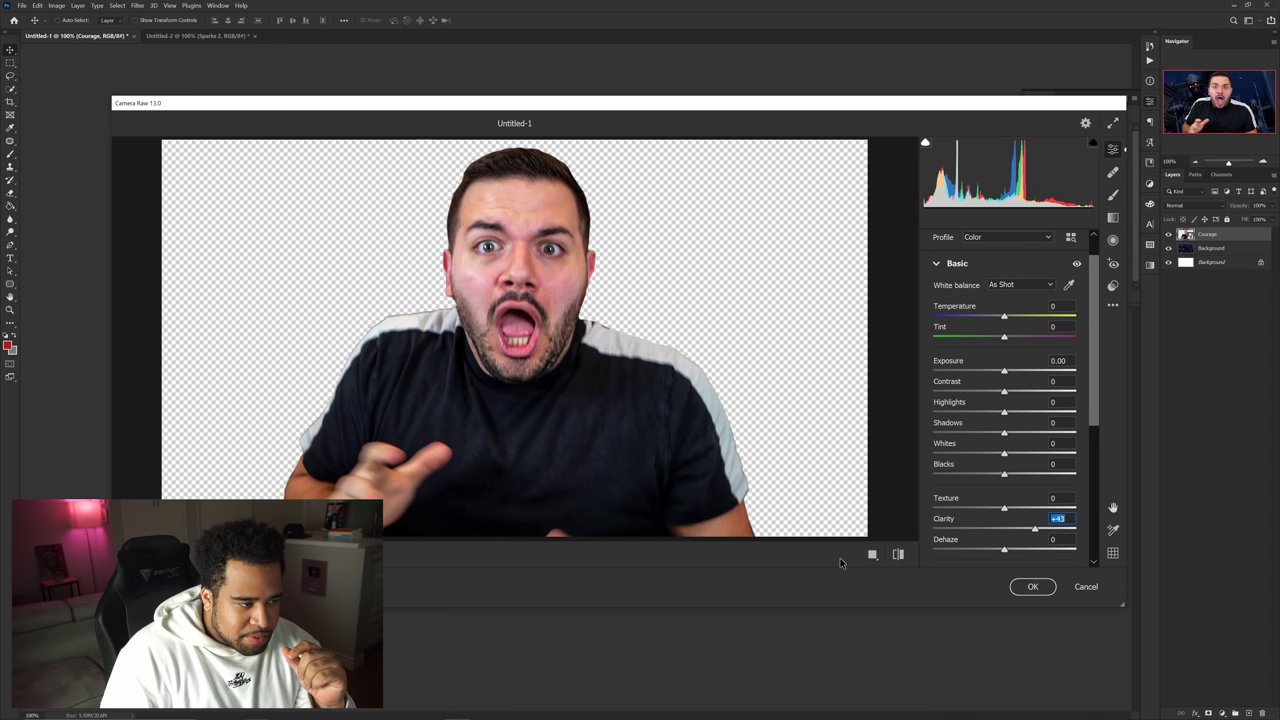
pyautogui.click(871, 555)
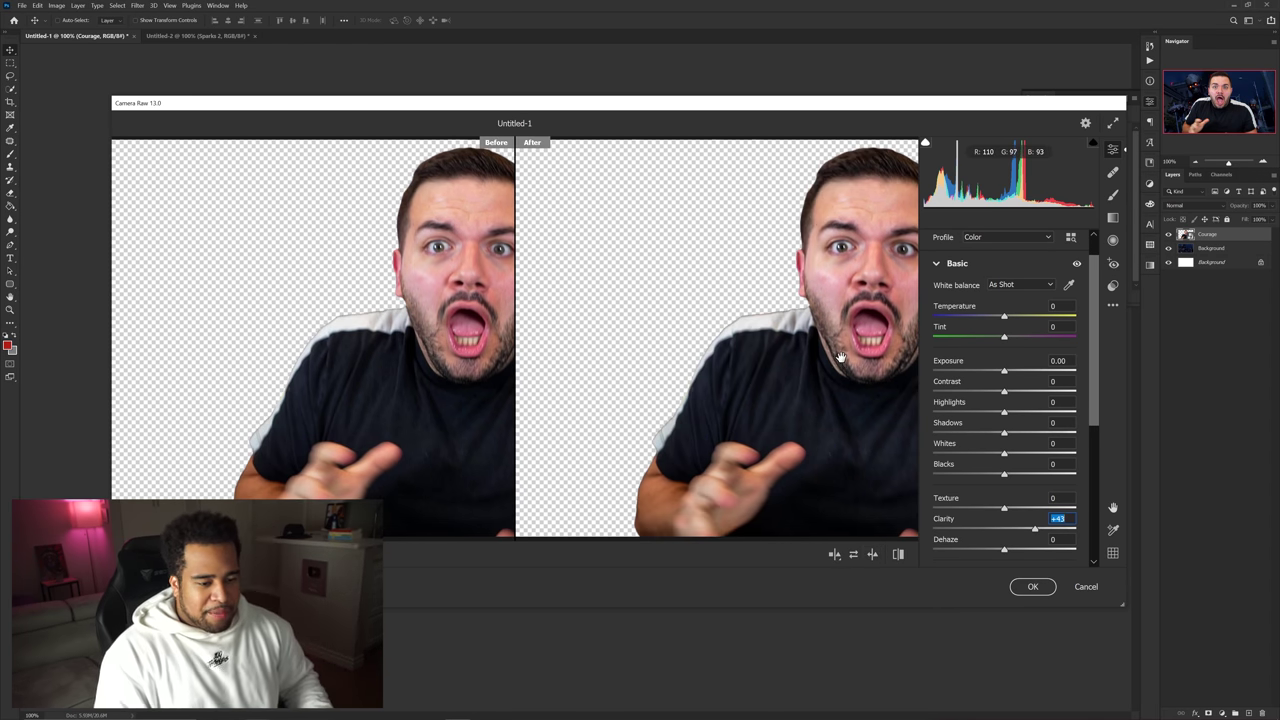
pyautogui.click(1038, 531)
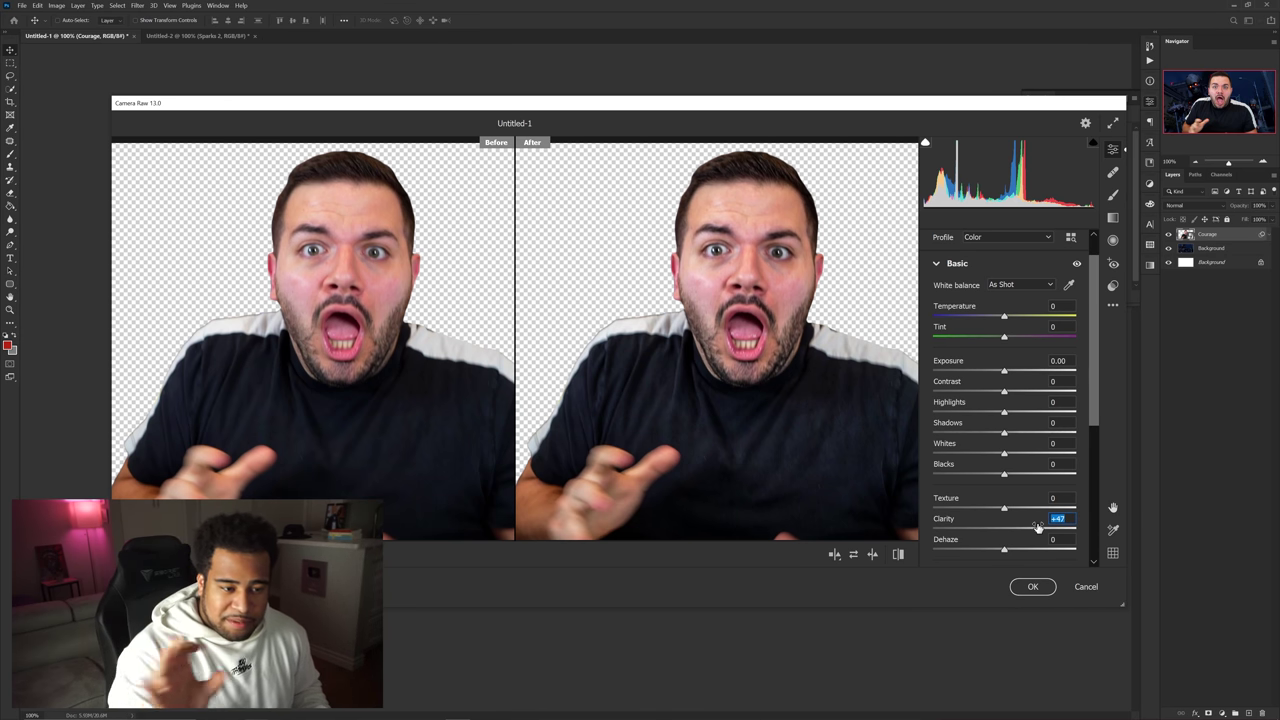
# Set the Sharpening to 150 in the Detail adjustments.
pyautogui.click(936, 264)
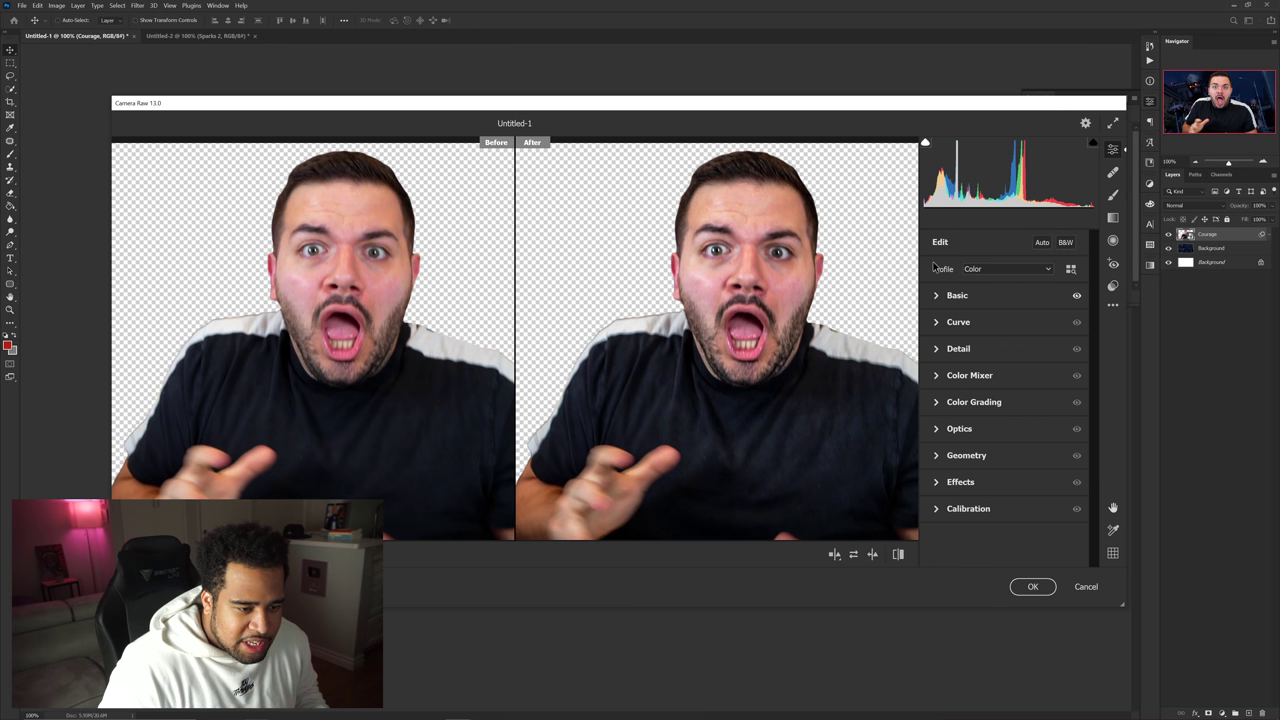
pyautogui.click(936, 349)
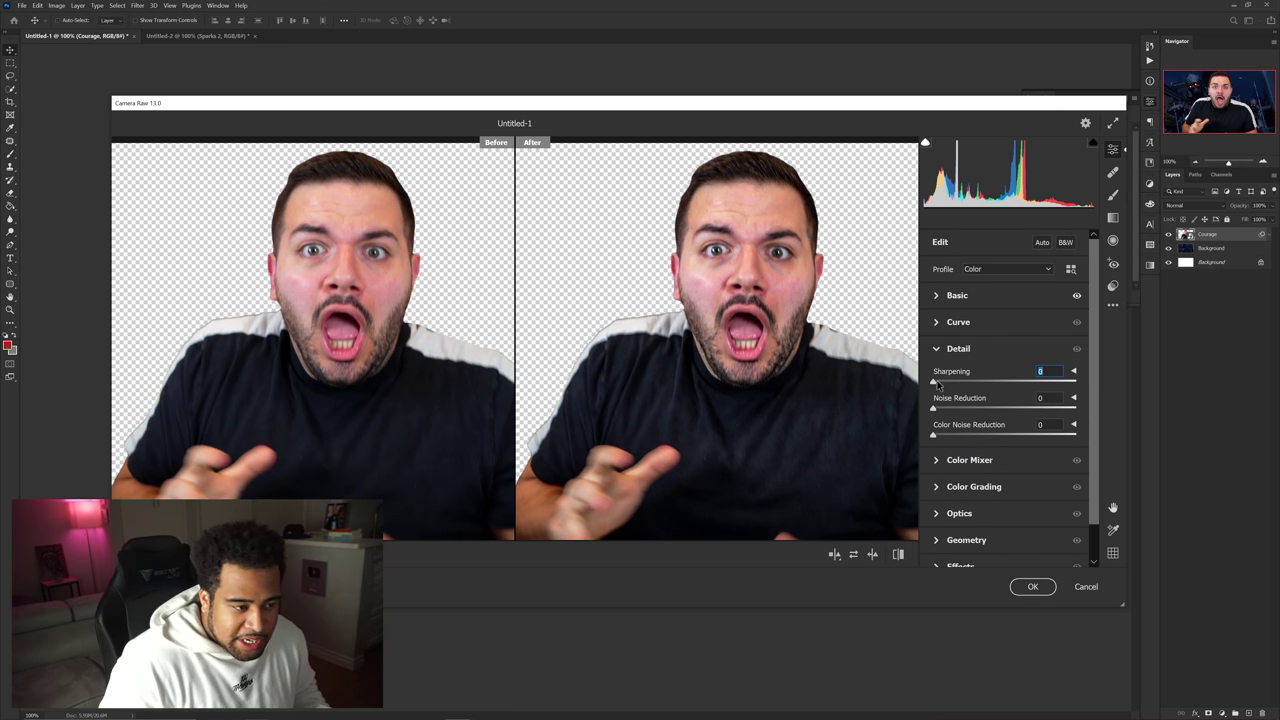
pyautogui.moveTo(938, 385); pyautogui.dragTo(984, 384)
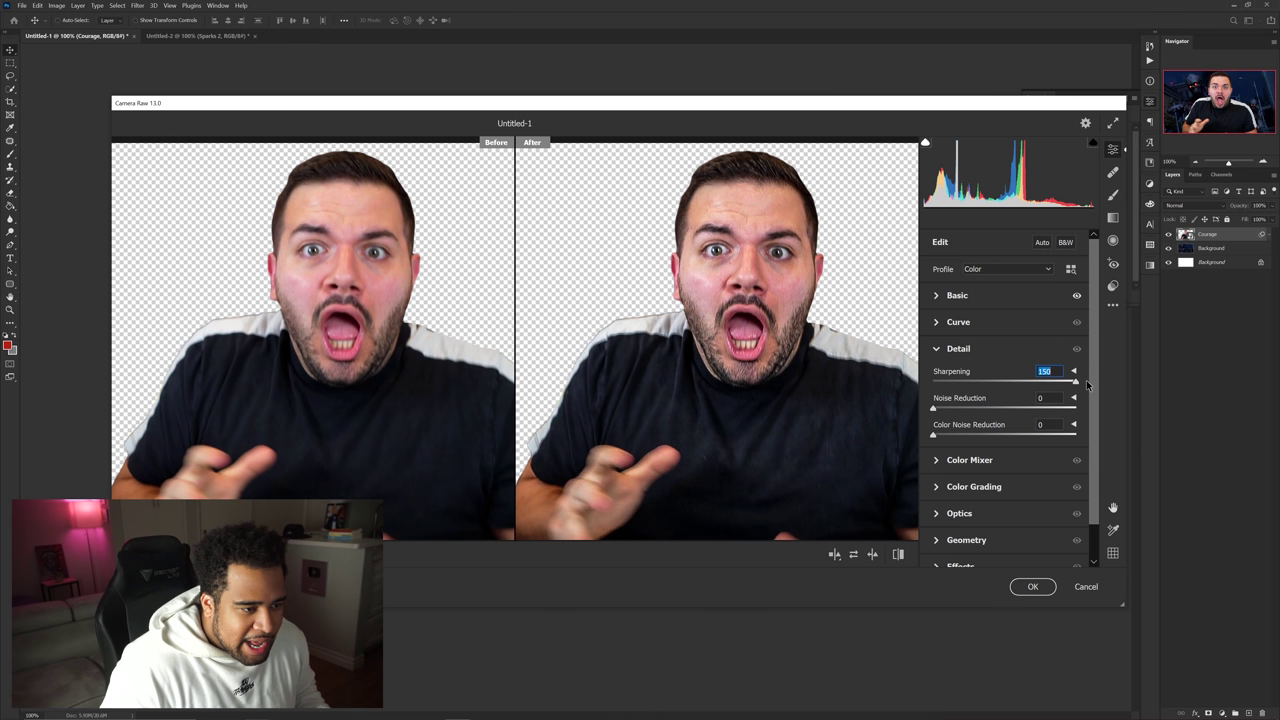
# Set the Sharpening to 55 and inspect the man's face up close in the before/after views.
pyautogui.moveTo(1075, 383); pyautogui.dragTo(987, 383)
pyautogui.moveTo(730, 337); pyautogui.dragTo(789, 281)
pyautogui.scroll(2, 790, 282)
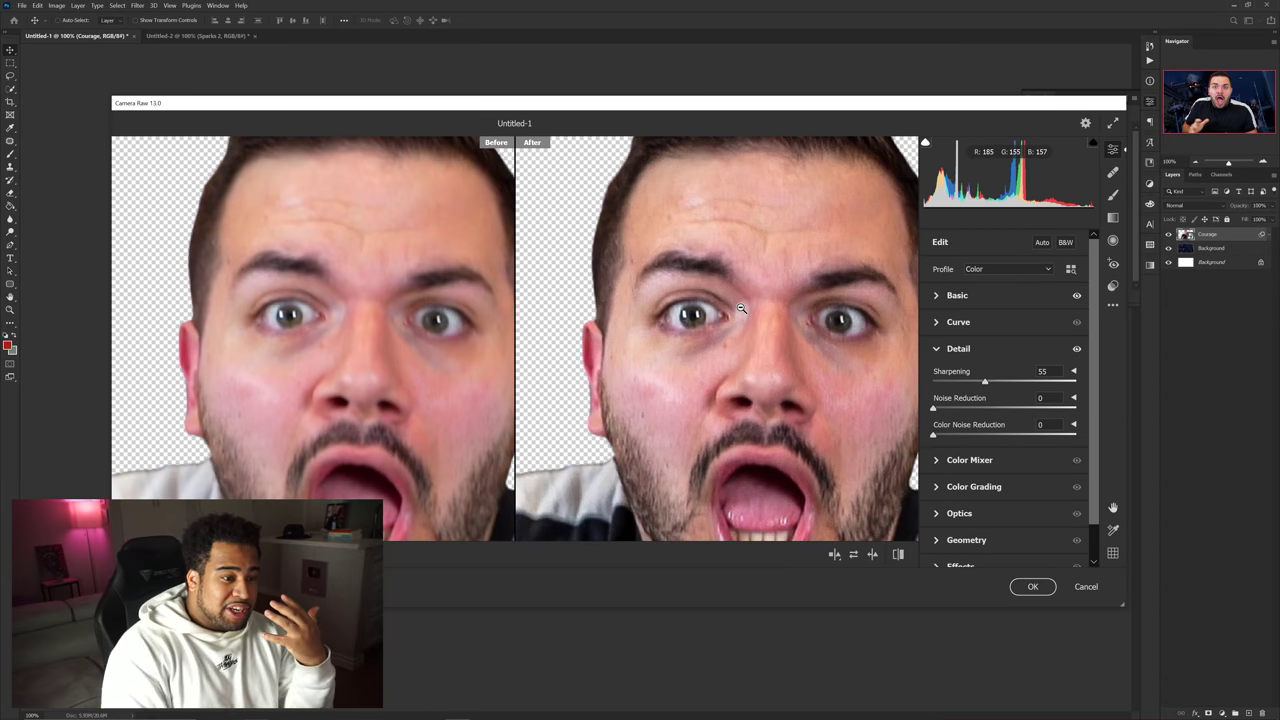
pyautogui.scroll(-3, 737, 308)
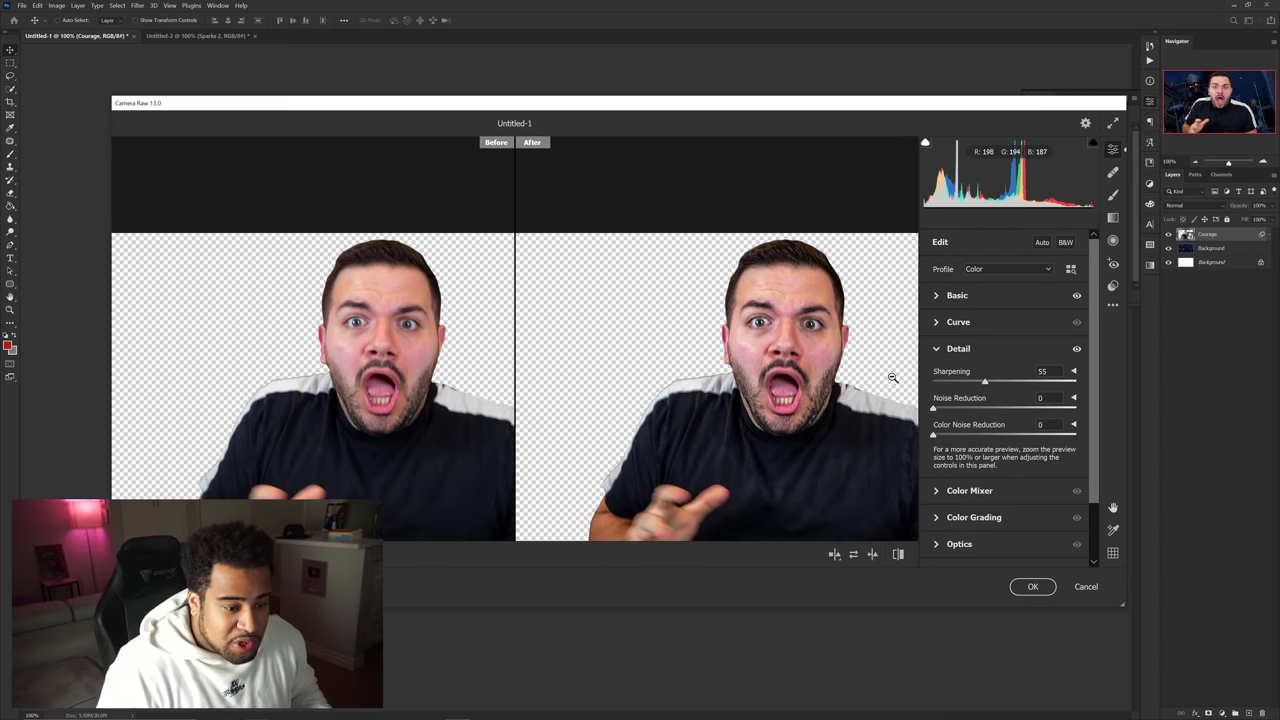
# Set the Texture to +100 in the Basic adjustments, compare the before/after views, and apply the Camera Raw Filter.
pyautogui.click(950, 295)
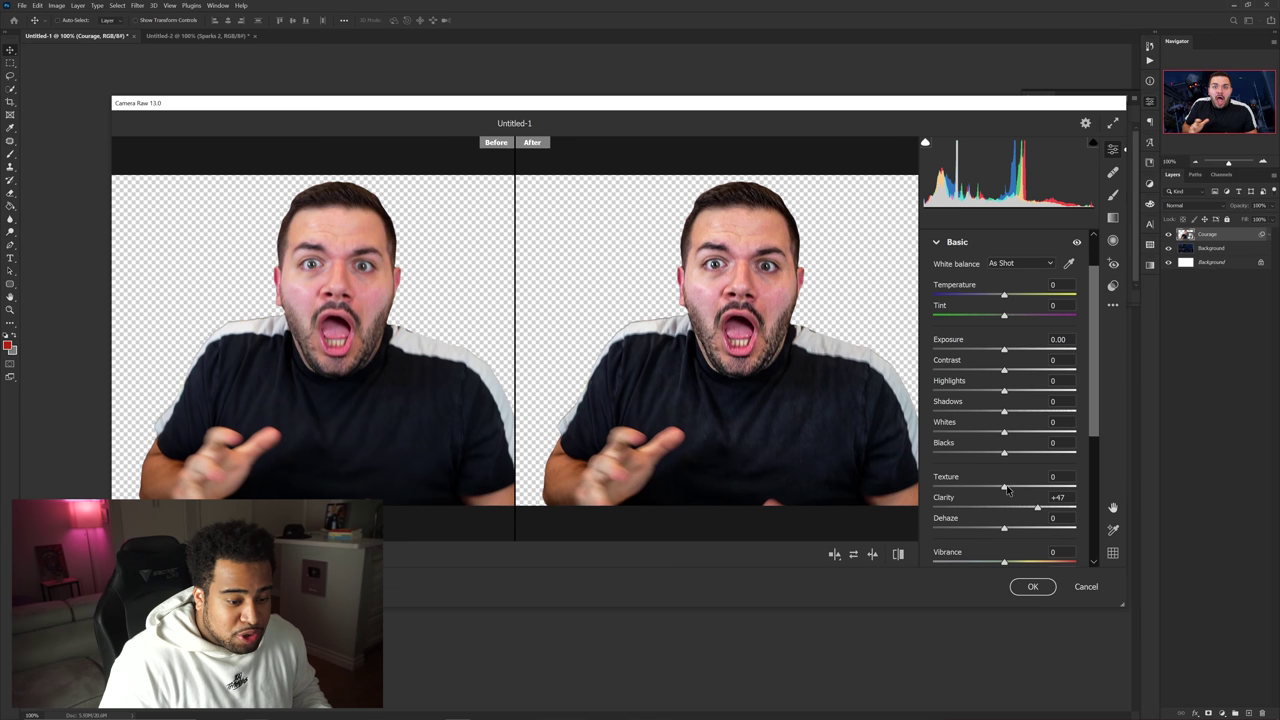
pyautogui.moveTo(1007, 489); pyautogui.dragTo(1085, 490)
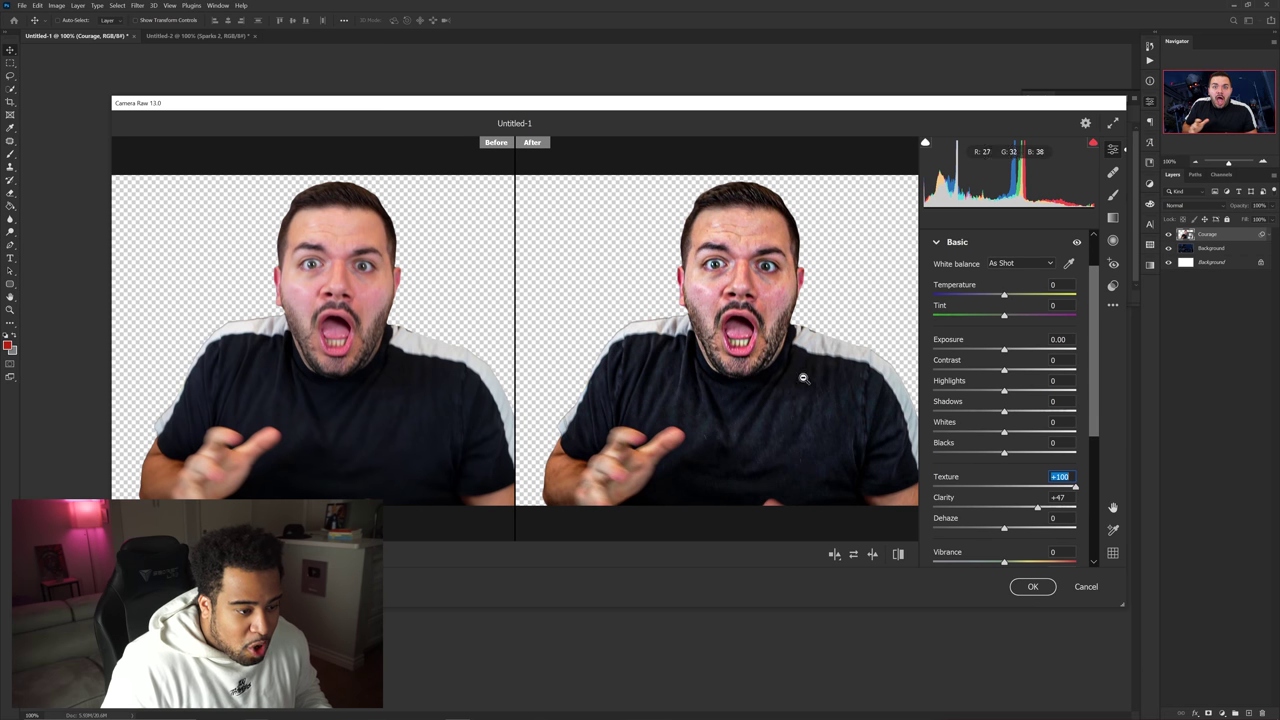
pyautogui.moveTo(786, 376); pyautogui.dragTo(775, 393)
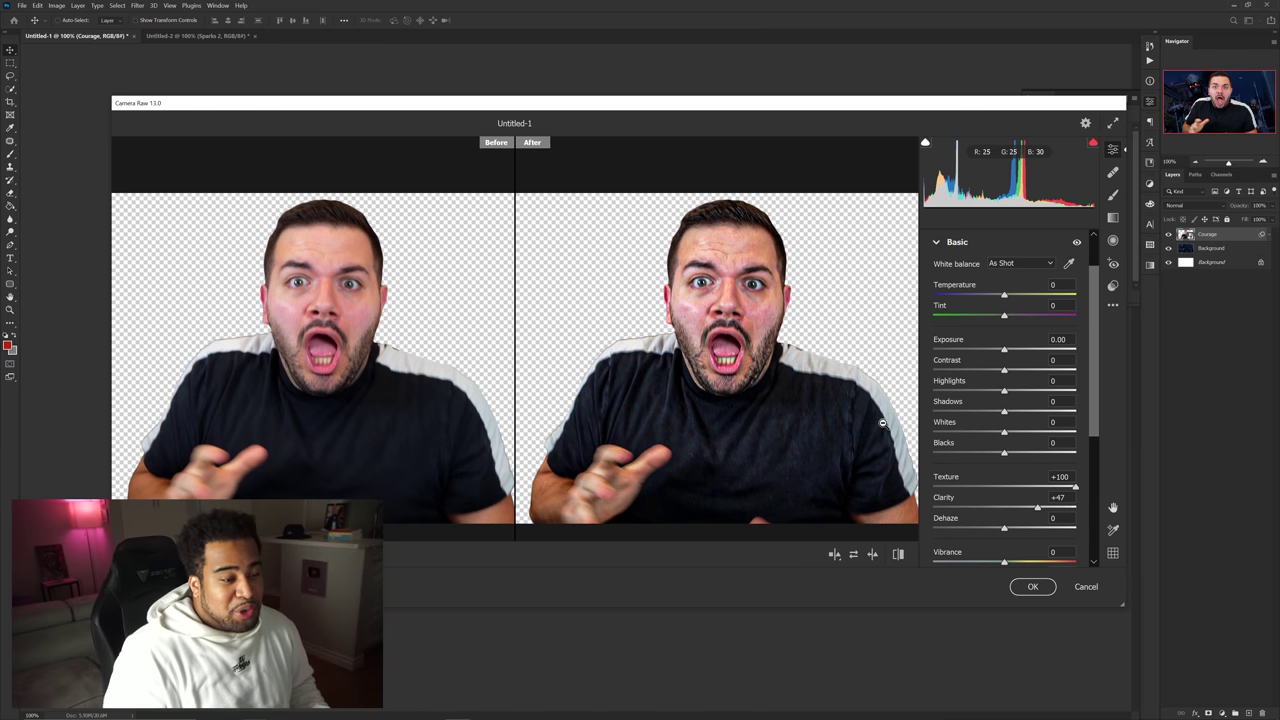
pyautogui.click(757, 371)
pyautogui.click(774, 300)
pyautogui.moveTo(709, 320); pyautogui.dragTo(656, 363)
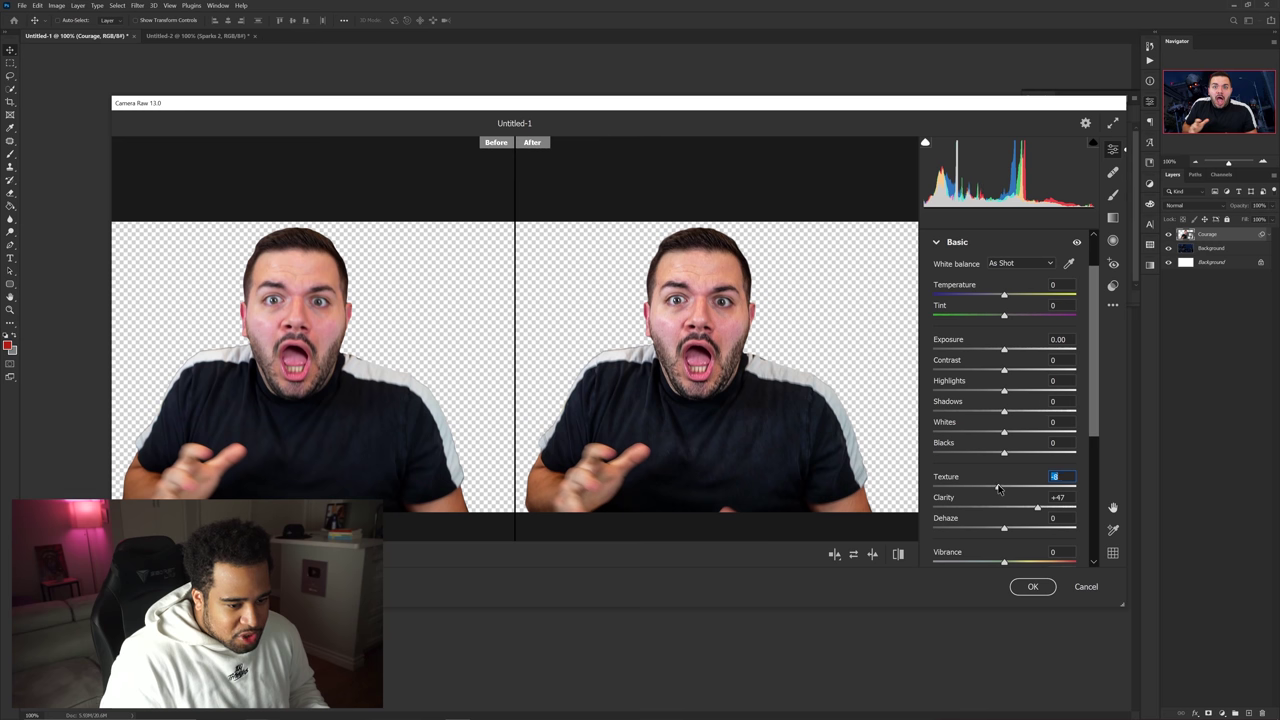
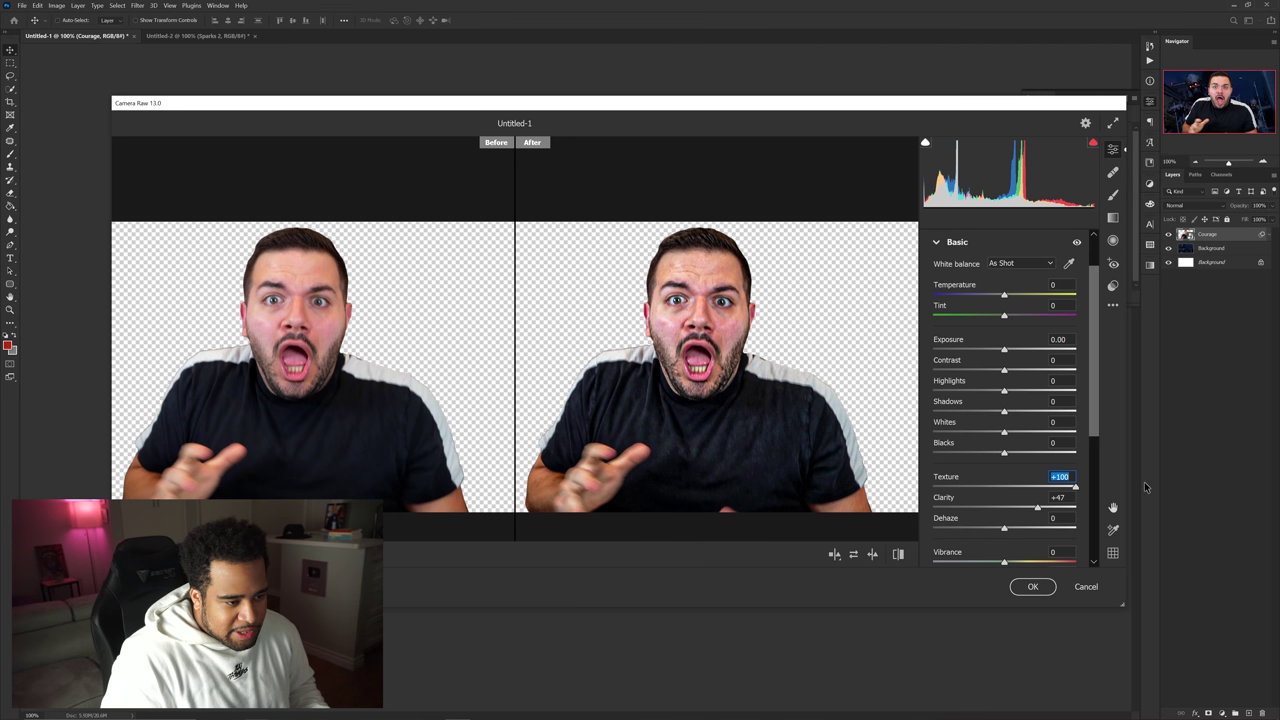
pyautogui.click(1033, 586)
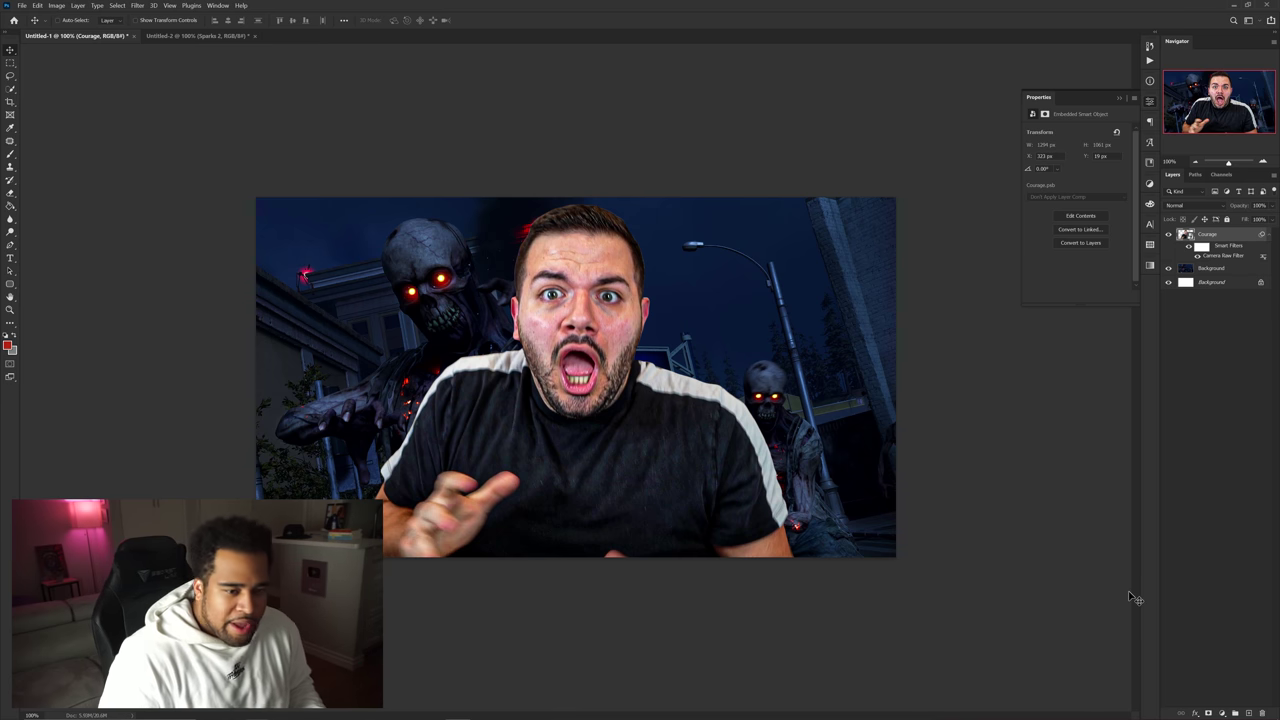
# Add a Curves adjustment layer above the Courage layer and clip it to that layer.
pyautogui.click(1222, 713)
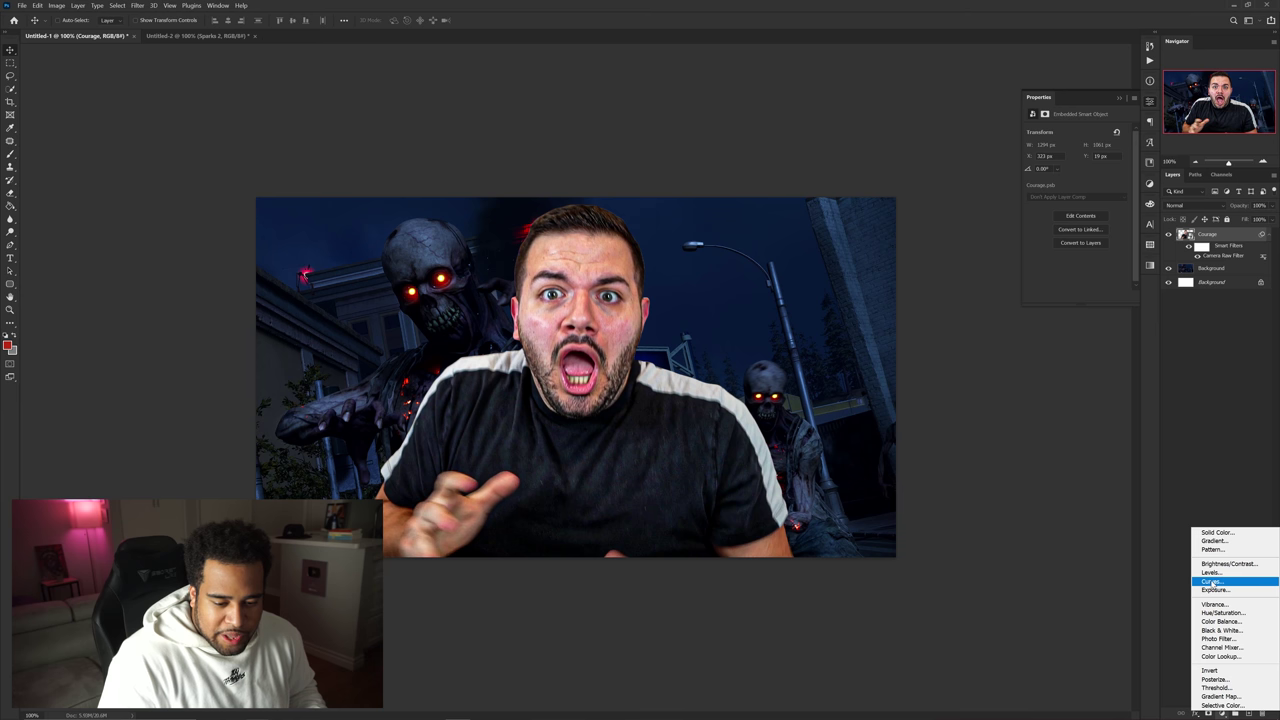
pyautogui.click(1235, 583)
pyautogui.click(1191, 236)
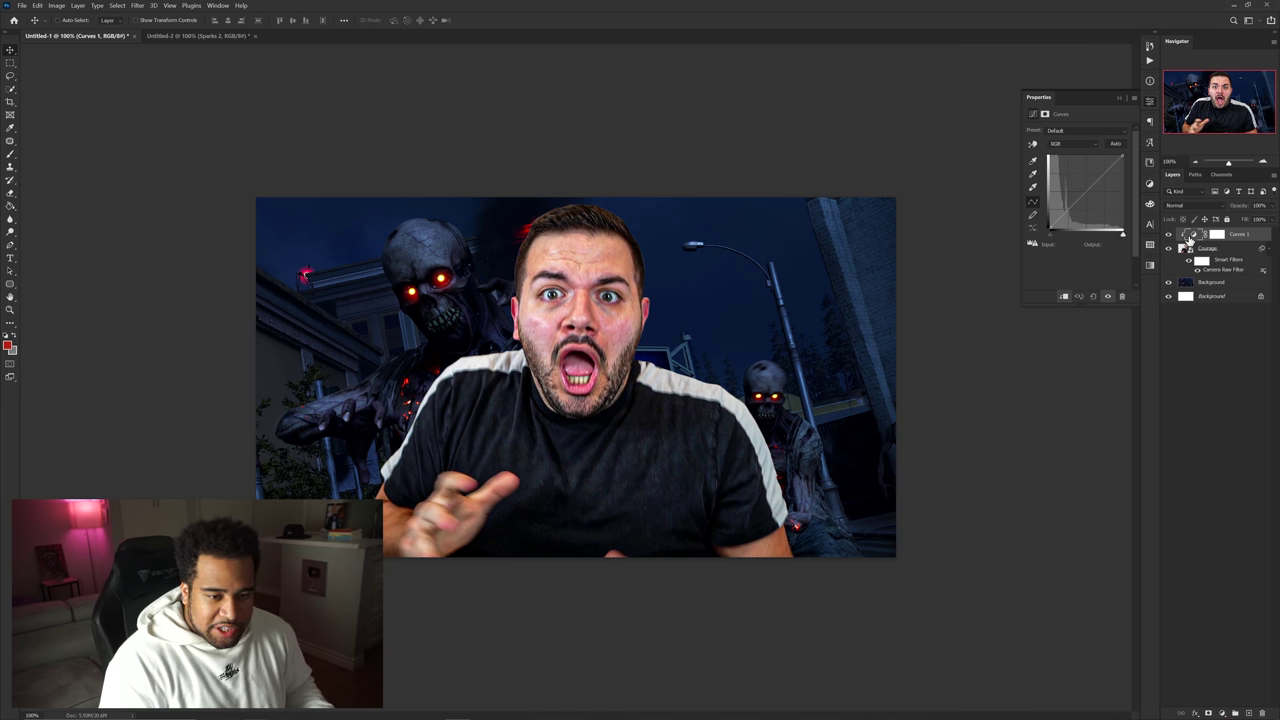
# Set the Curves auto correction to Find Dark & Light Colors, with target shadow color 000106 sampled from the dark background near the small zombie.
pyautogui.keyDown('alt'); pyautogui.click(1117, 144); pyautogui.keyUp('alt')
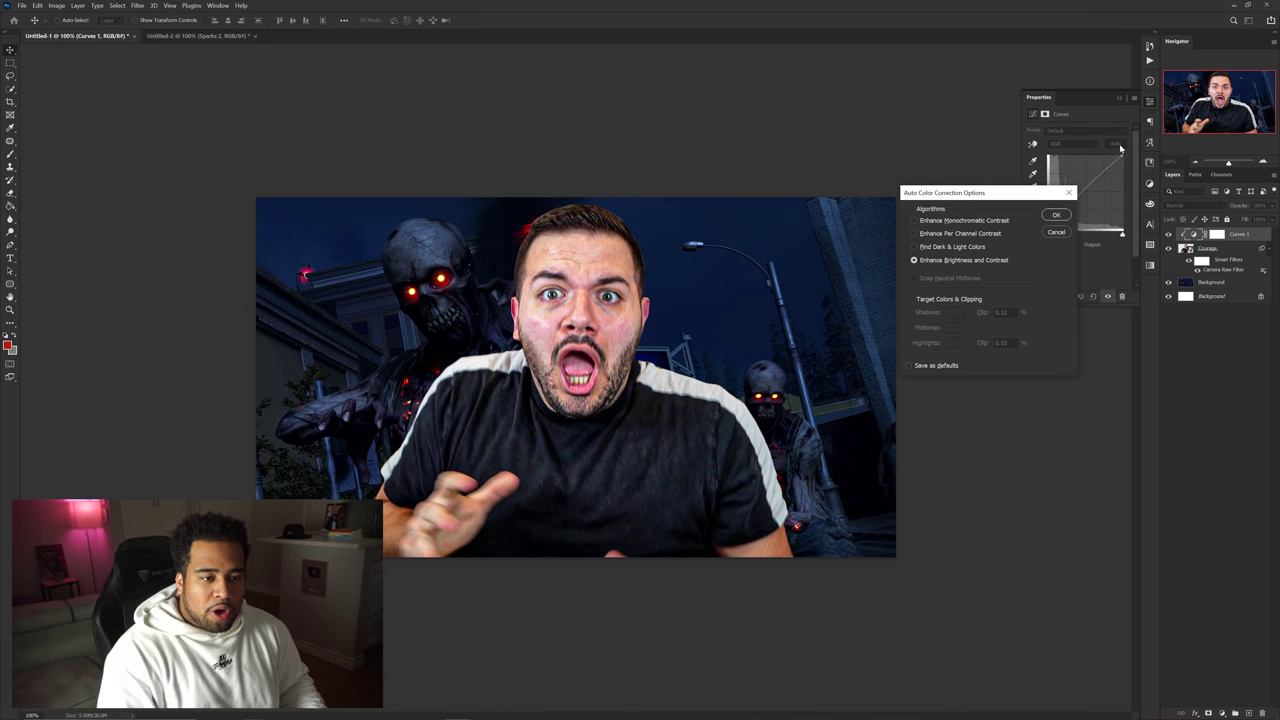
pyautogui.click(947, 250)
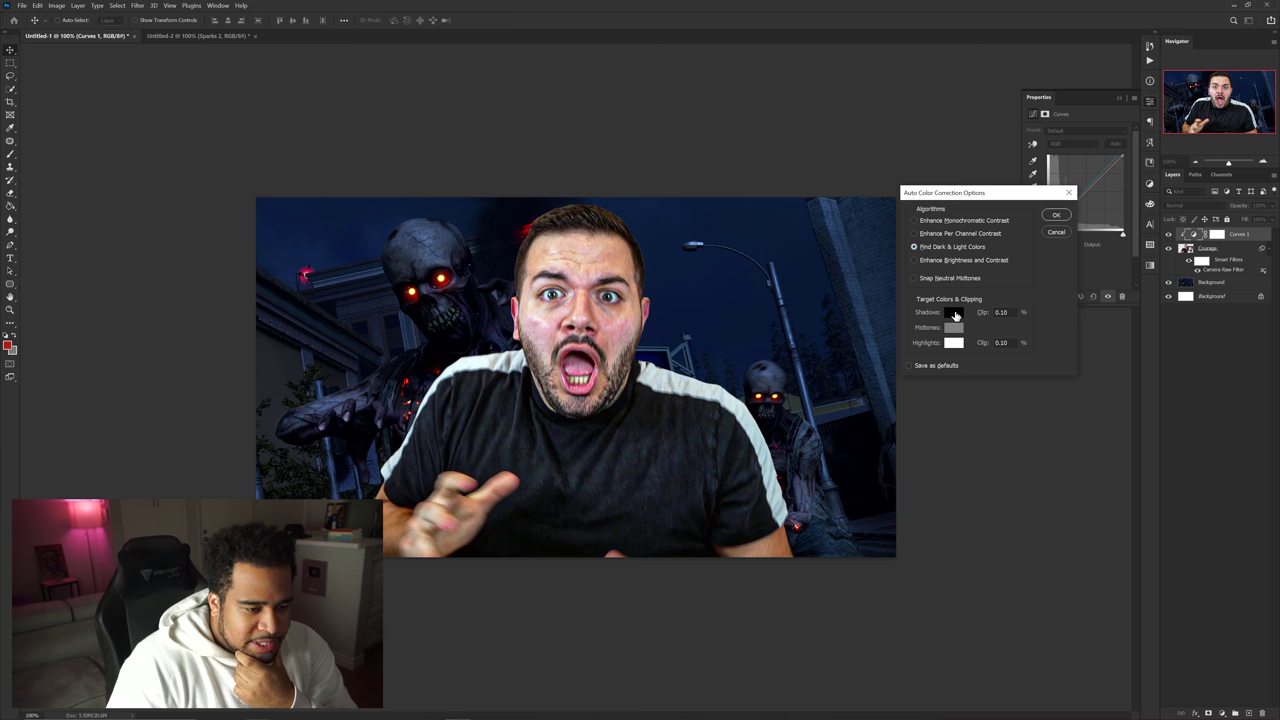
pyautogui.click(953, 314)
pyautogui.click(860, 421)
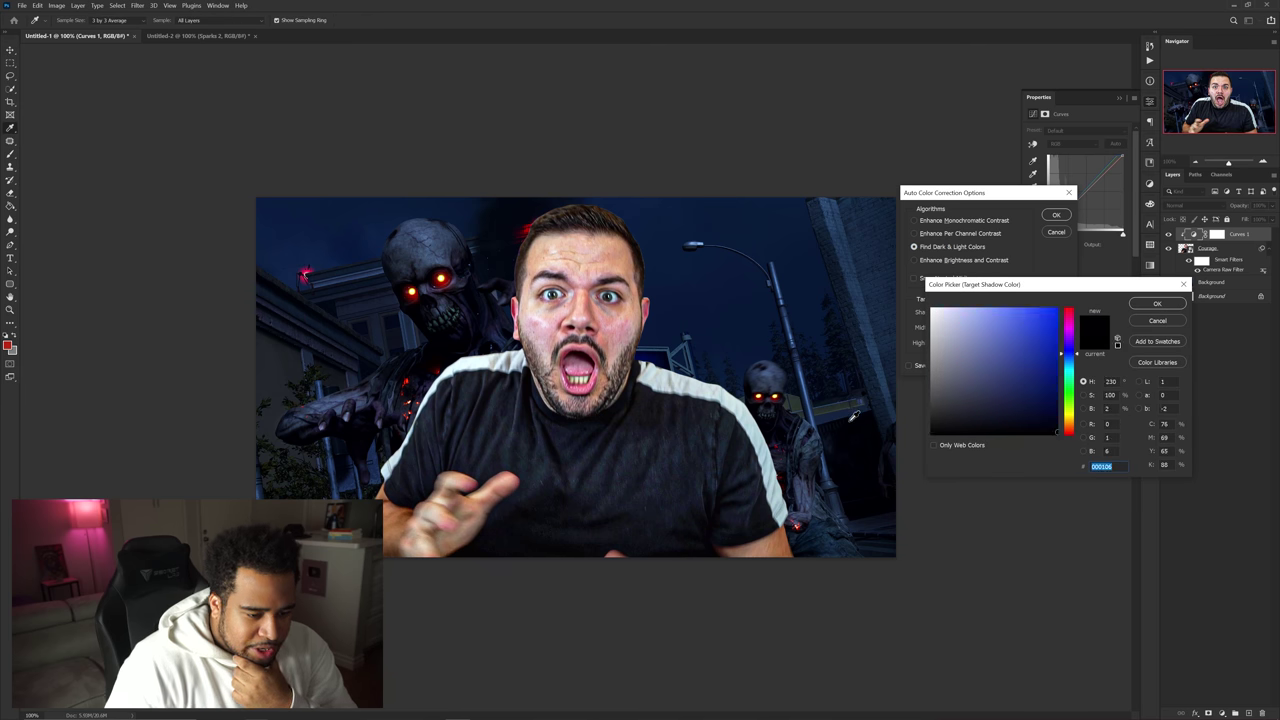
pyautogui.click(1158, 303)
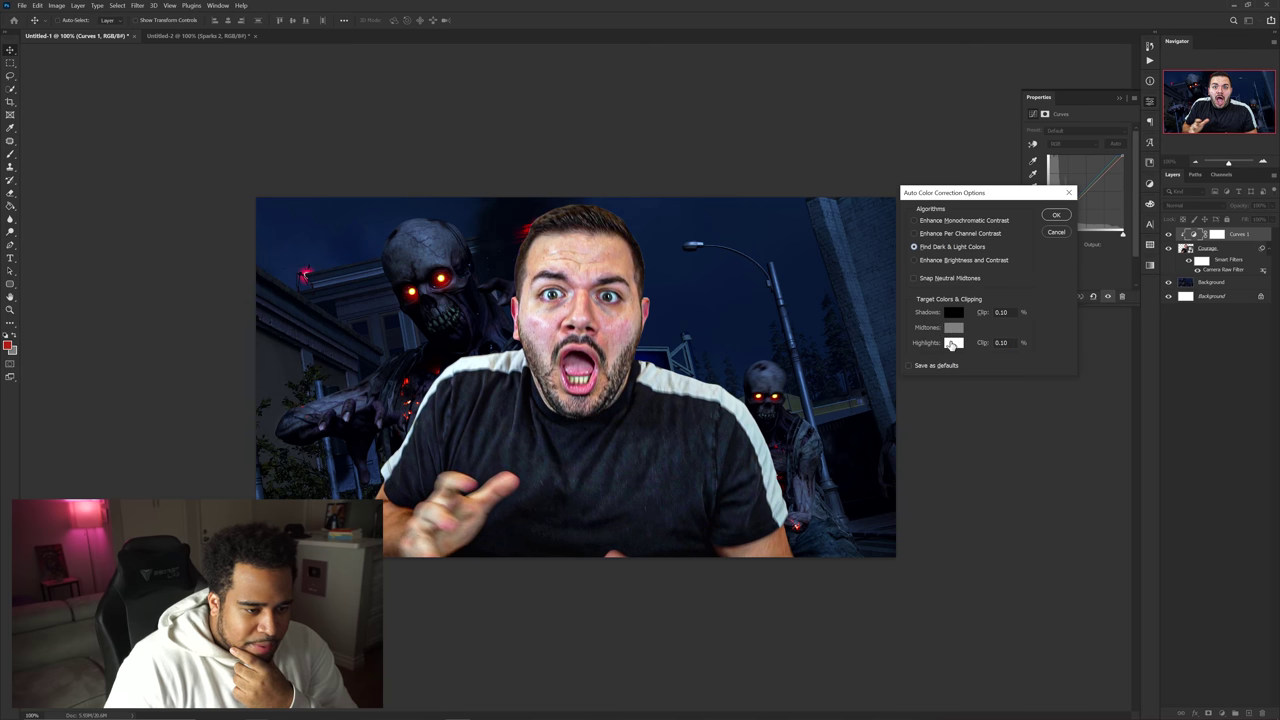
# Apply target highlight color 5481be sampled from the lamp post without saving defaults, and bend the upper part of the RGB curve upward.
pyautogui.click(951, 344)
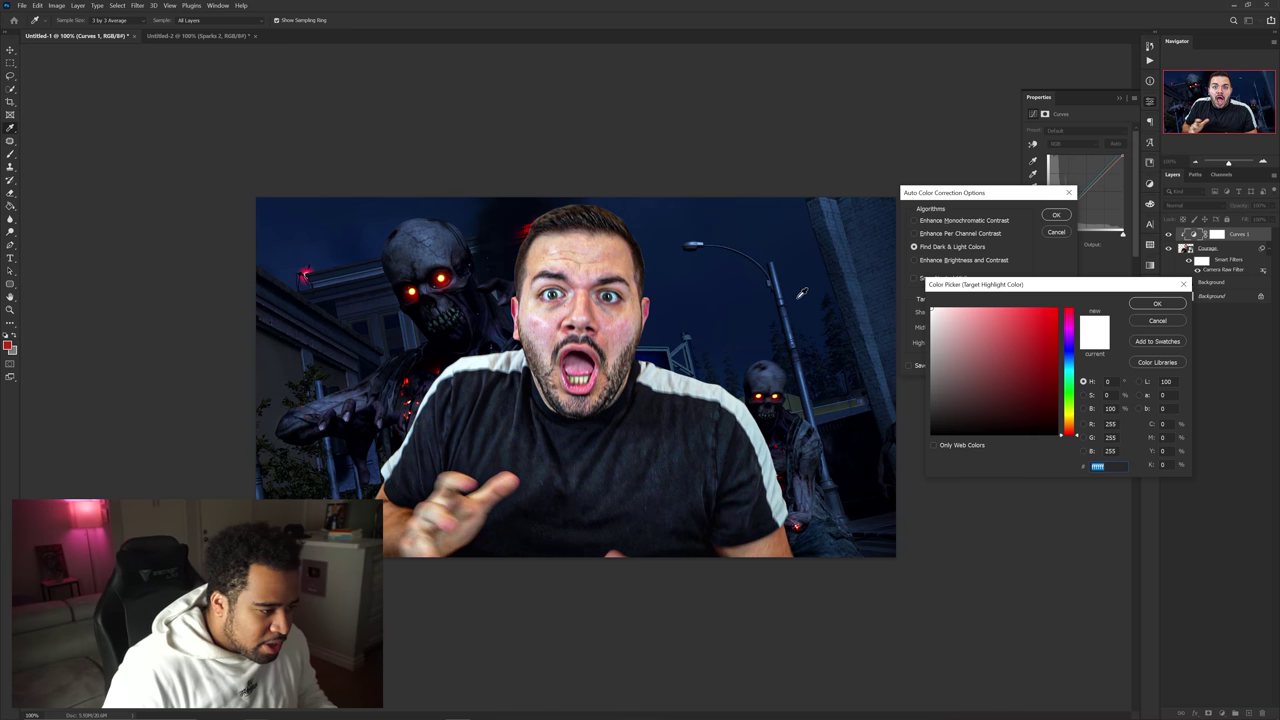
pyautogui.click(800, 372)
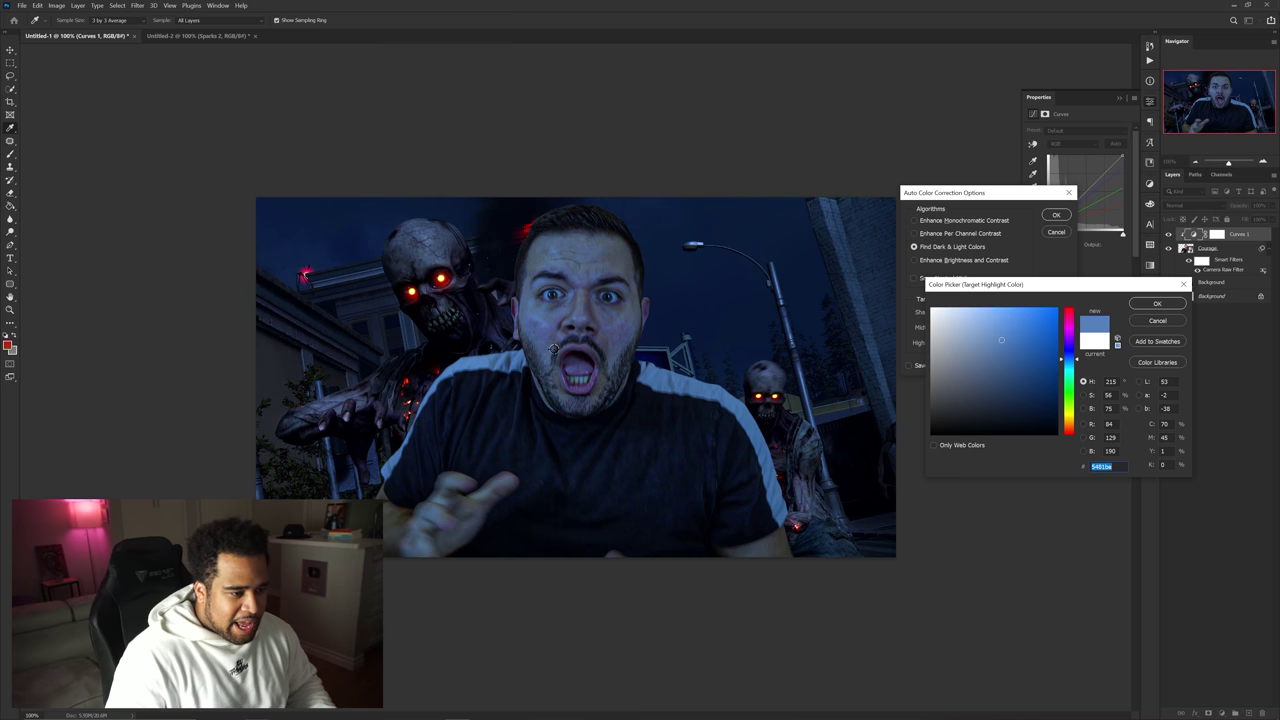
pyautogui.click(1157, 303)
pyautogui.click(1056, 214)
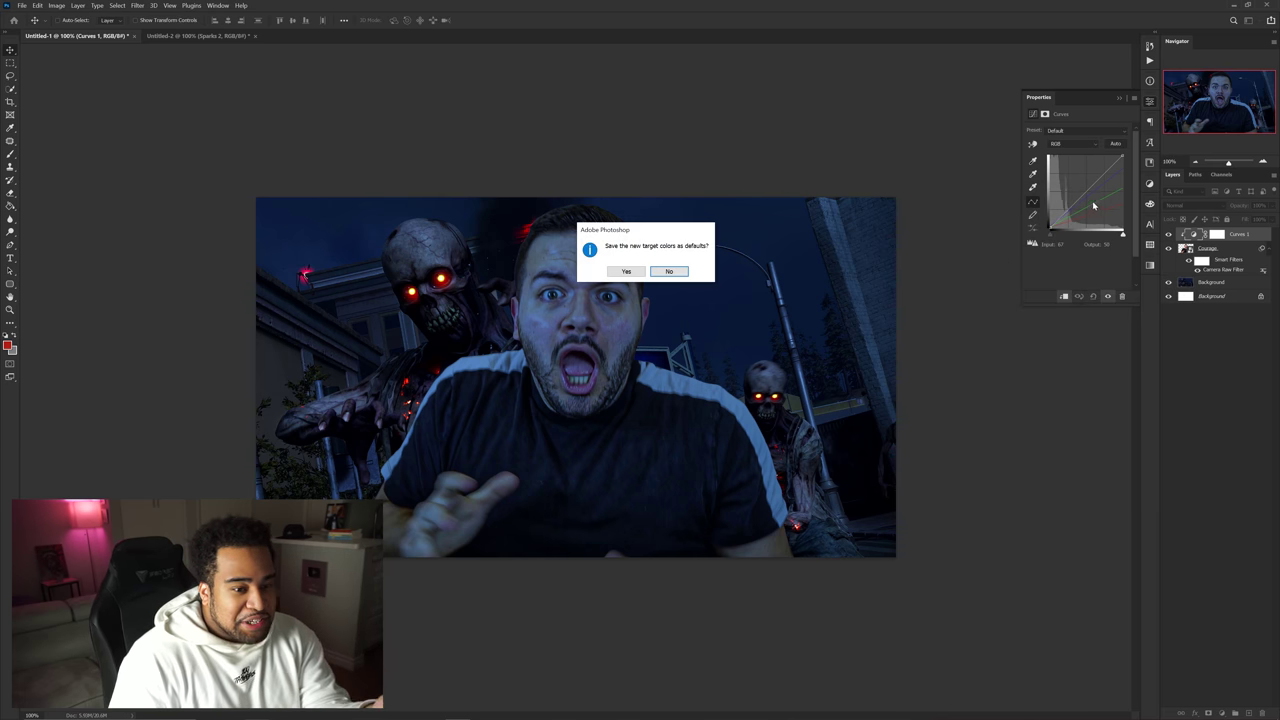
pyautogui.click(669, 272)
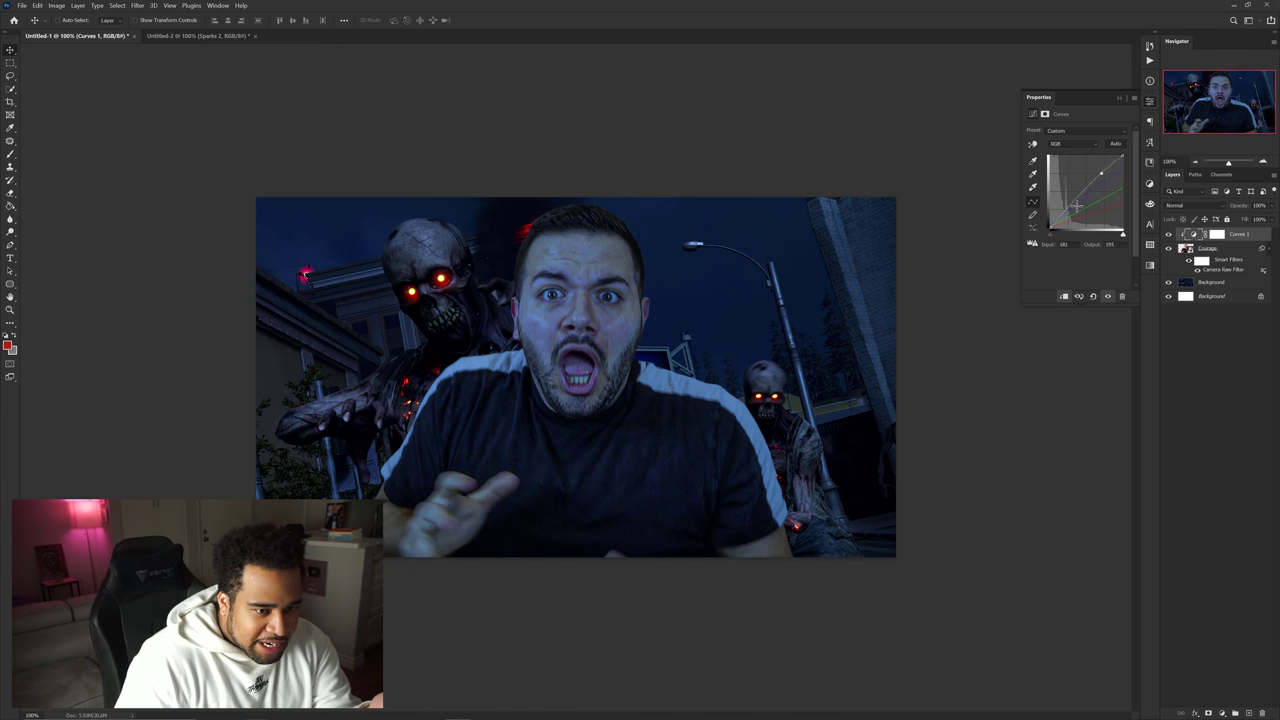
pyautogui.moveTo(1068, 205); pyautogui.dragTo(1104, 168)
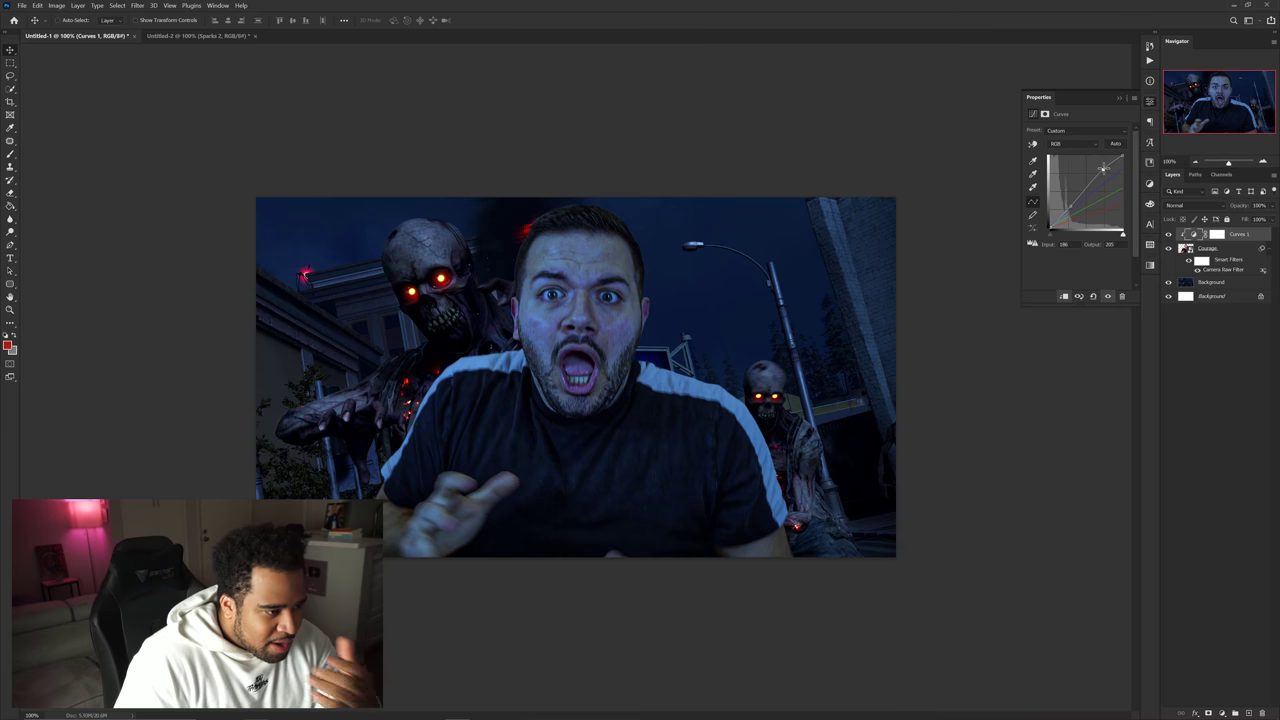
# Target the Curves 1 layer mask and set up a soft brush with 100% flow and black as the foreground color.
pyautogui.click(1214, 235)
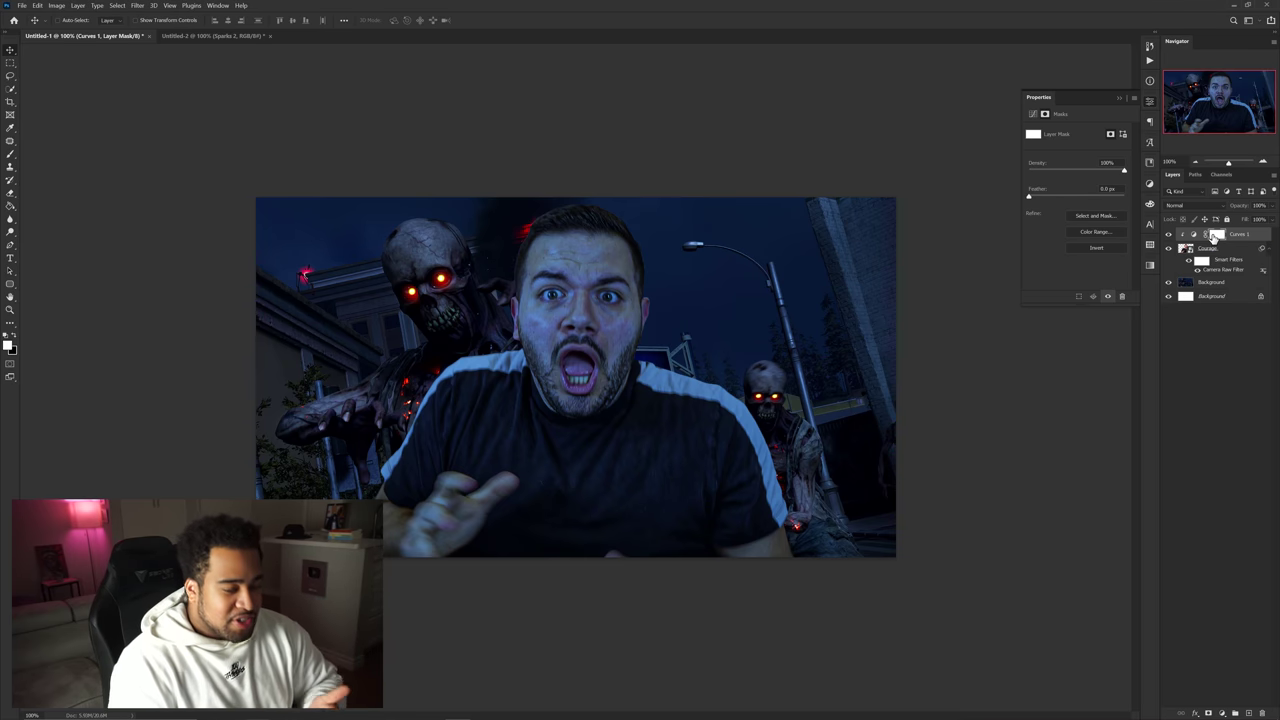
pyautogui.press('b')
pyautogui.scroll(3, 548, 293)
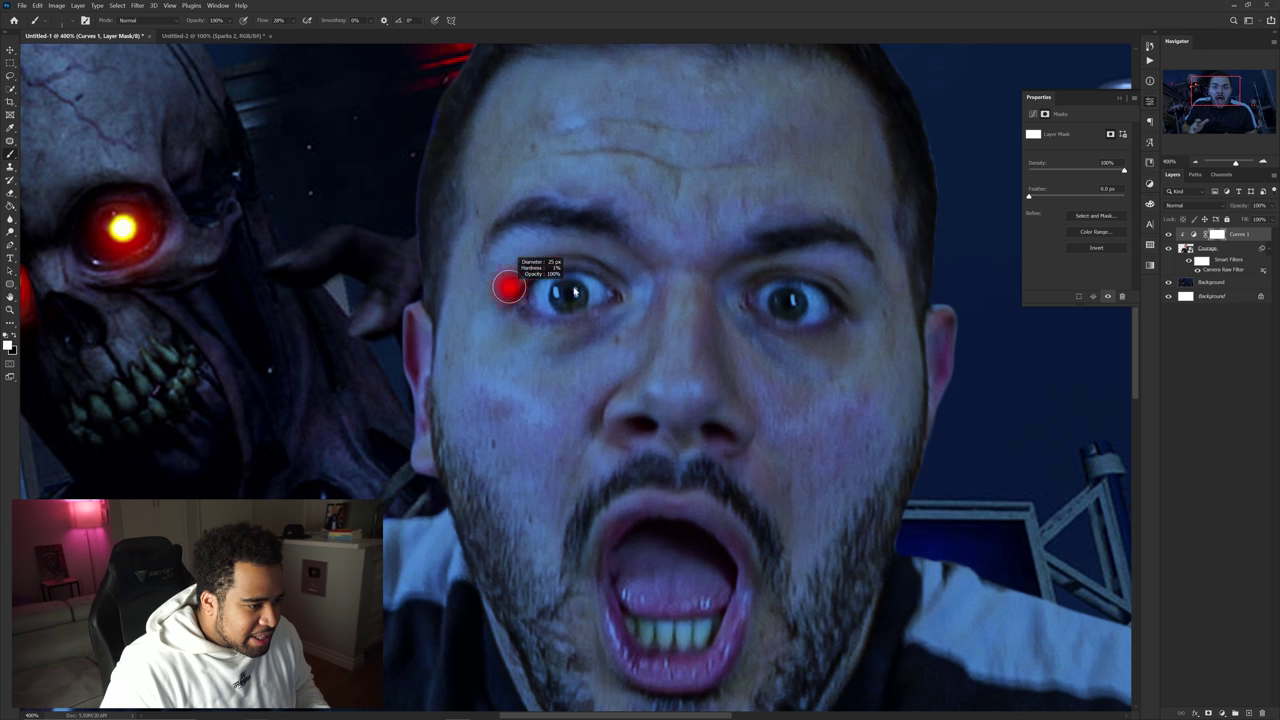
pyautogui.keyDown('alt'); pyautogui.moveTo(440, 198); pyautogui.dragTo(457, 206); pyautogui.keyUp('alt')
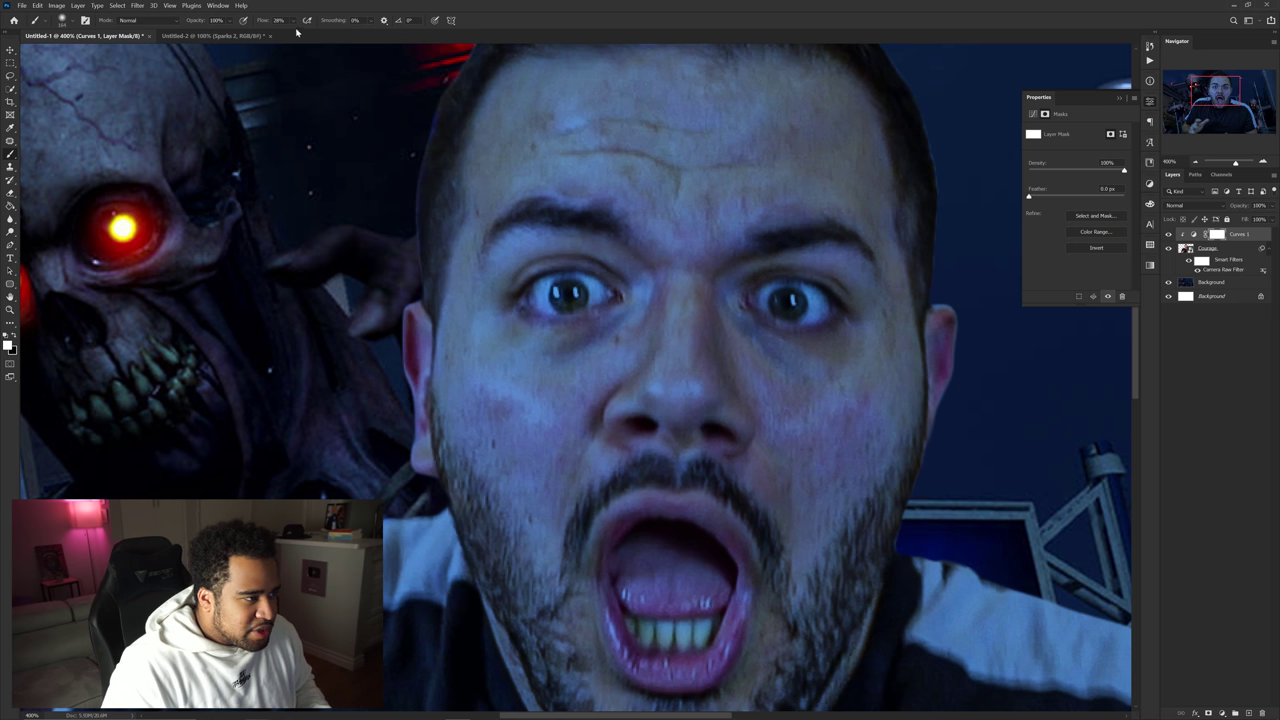
pyautogui.moveTo(294, 21); pyautogui.dragTo(327, 33)
pyautogui.rightClick(647, 153)
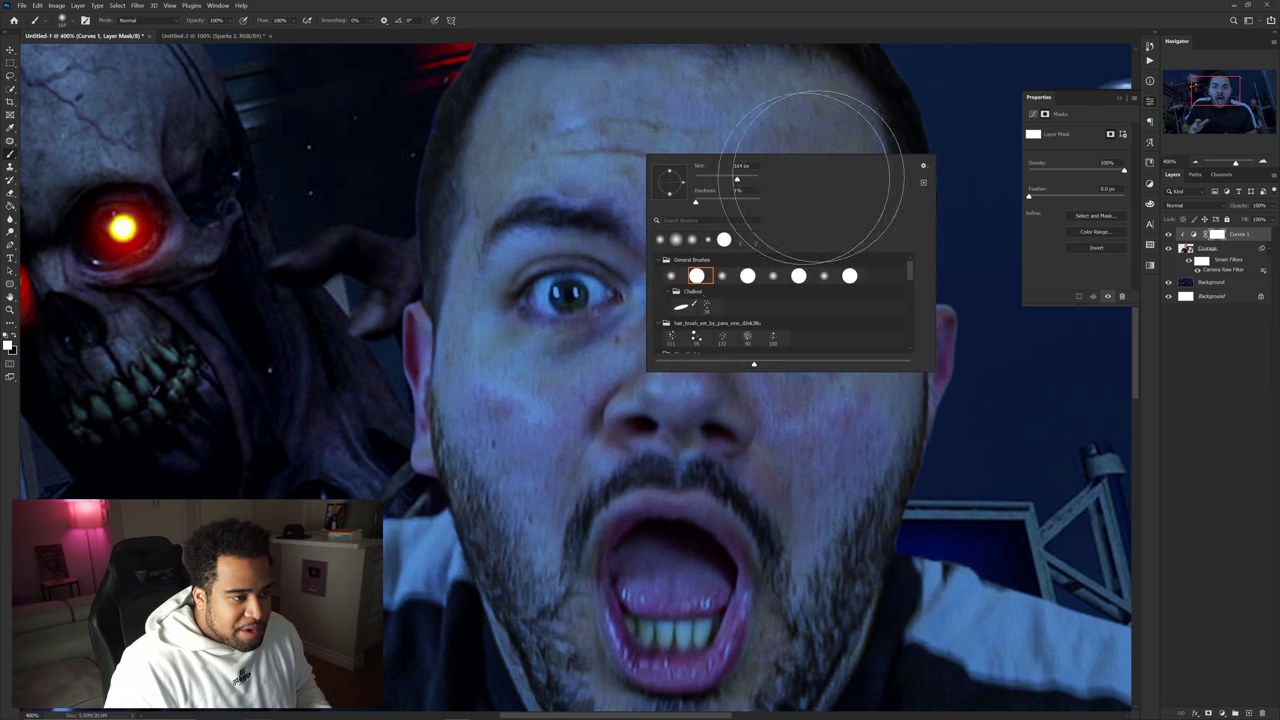
pyautogui.click(546, 283)
pyautogui.press('x')
# Try painting black on the Curves 1 mask around both of the man's eyes, and undo the strokes.
pyautogui.rightClick(597, 285)
pyautogui.click(571, 282)
pyautogui.rightClick(582, 283)
pyautogui.moveTo(558, 281)
pyautogui.keyDown('alt'); pyautogui.mouseDown()
pyautogui.moveTo(515, 288)
pyautogui.moveTo(590, 290)
pyautogui.mouseUp(); pyautogui.keyUp('alt')
pyautogui.moveTo(770, 295)
pyautogui.mouseDown()
pyautogui.moveTo(822, 281)
pyautogui.moveTo(854, 300)
pyautogui.mouseUp()
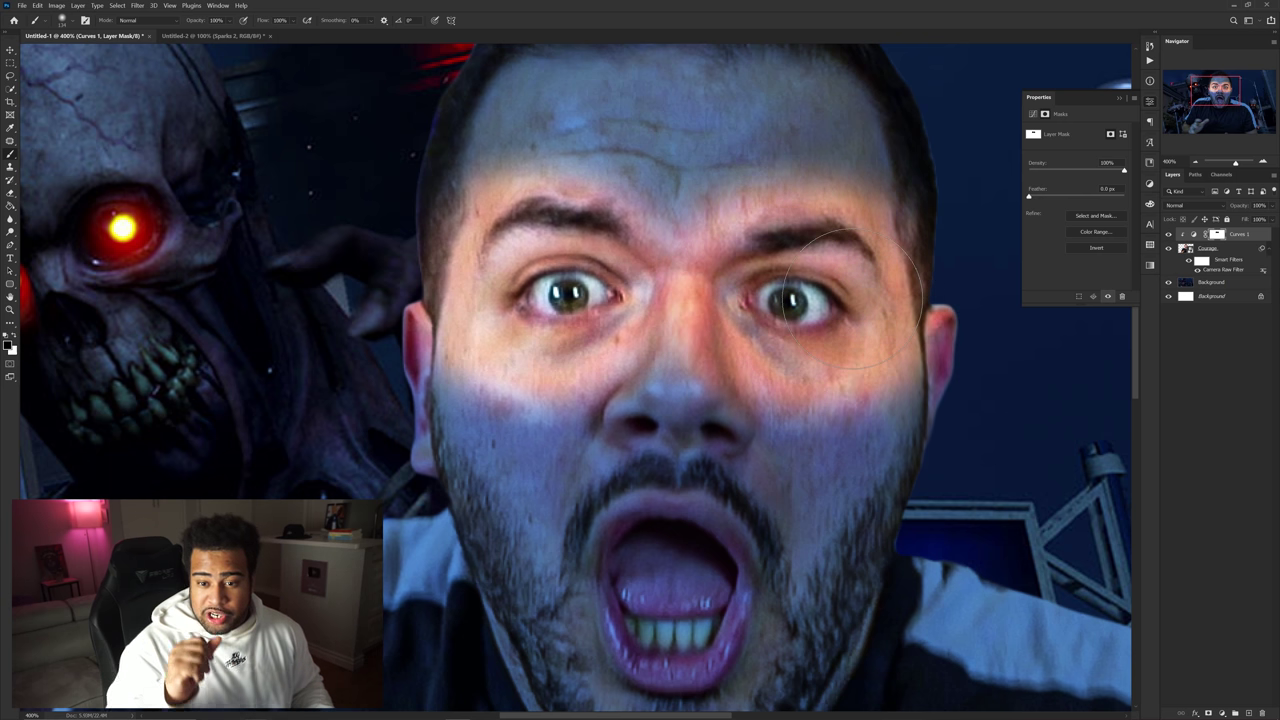
pyautogui.hotkey('ctrl', 'z')
pyautogui.hotkey('ctrl', 'z')
pyautogui.hotkey('ctrl', 'z')
pyautogui.hotkey('ctrl', 'z')
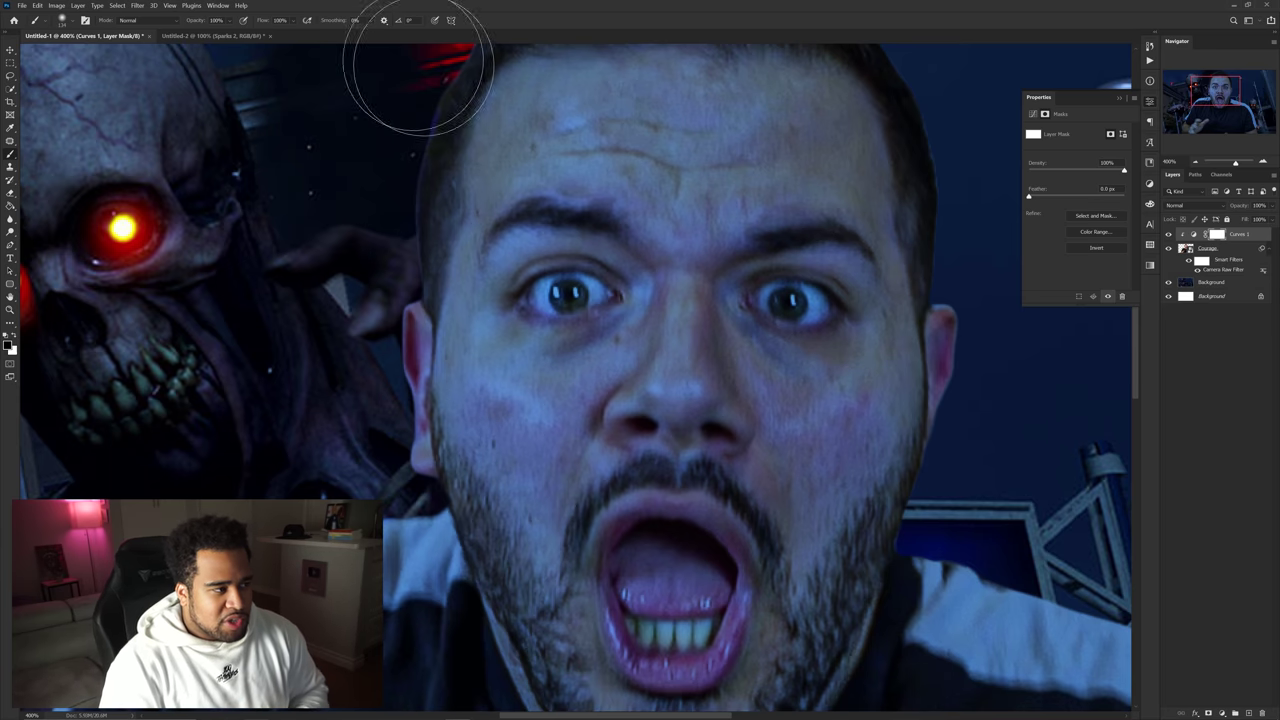
# Set the brush flow to 25% and paint black on the Curves 1 mask around both of the man's eyes.
pyautogui.click(292, 22)
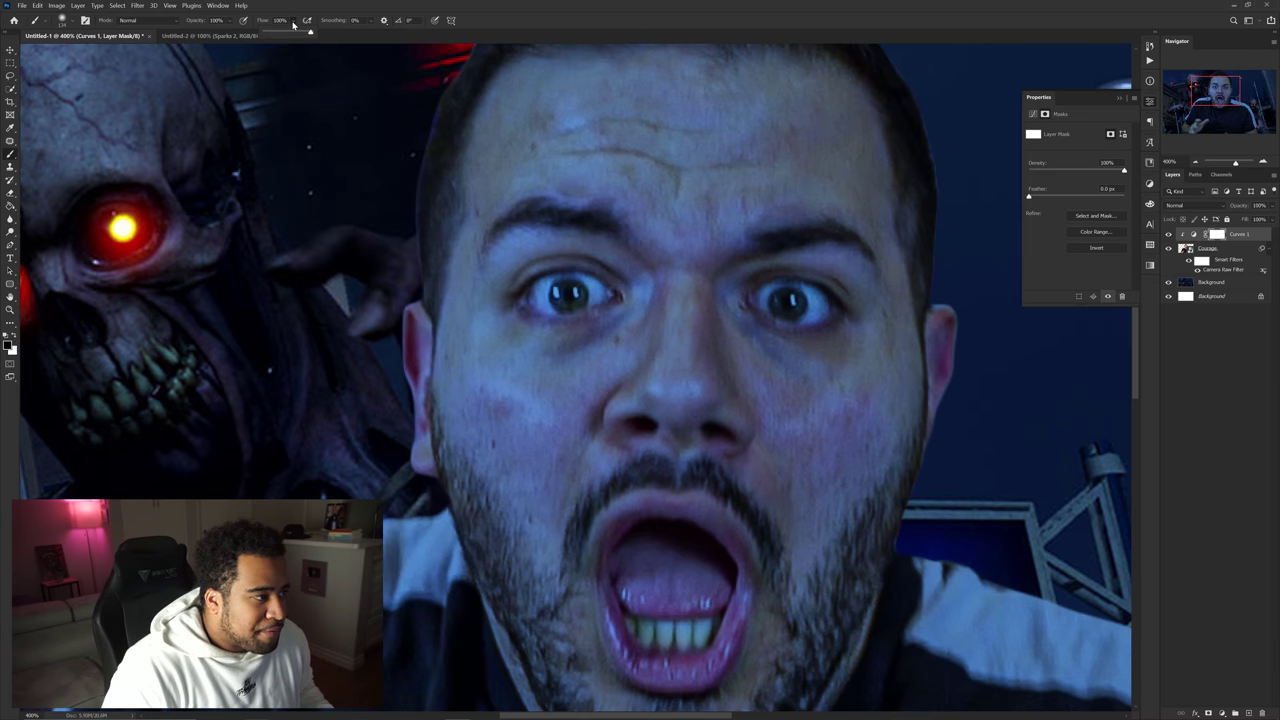
pyautogui.moveTo(278, 34); pyautogui.dragTo(275, 34)
pyautogui.keyDown('alt'); pyautogui.rightClick(591, 297); pyautogui.keyUp('alt')
pyautogui.moveTo(591, 296)
pyautogui.mouseDown()
pyautogui.moveTo(611, 287)
pyautogui.moveTo(523, 278)
pyautogui.moveTo(570, 330)
pyautogui.moveTo(515, 250)
pyautogui.moveTo(482, 290)
pyautogui.mouseUp()
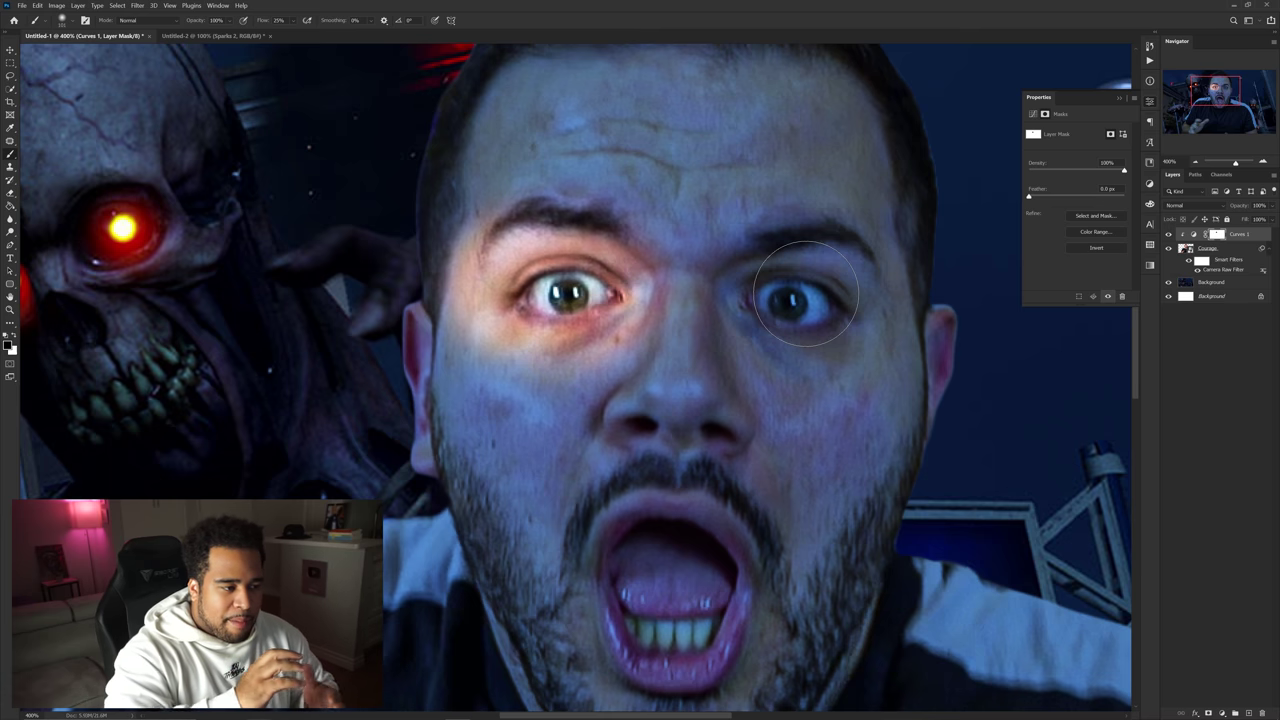
pyautogui.moveTo(805, 293)
pyautogui.mouseDown()
pyautogui.moveTo(777, 294)
pyautogui.moveTo(815, 300)
pyautogui.moveTo(760, 290)
pyautogui.moveTo(858, 295)
pyautogui.moveTo(865, 320)
pyautogui.moveTo(831, 294)
pyautogui.mouseUp()
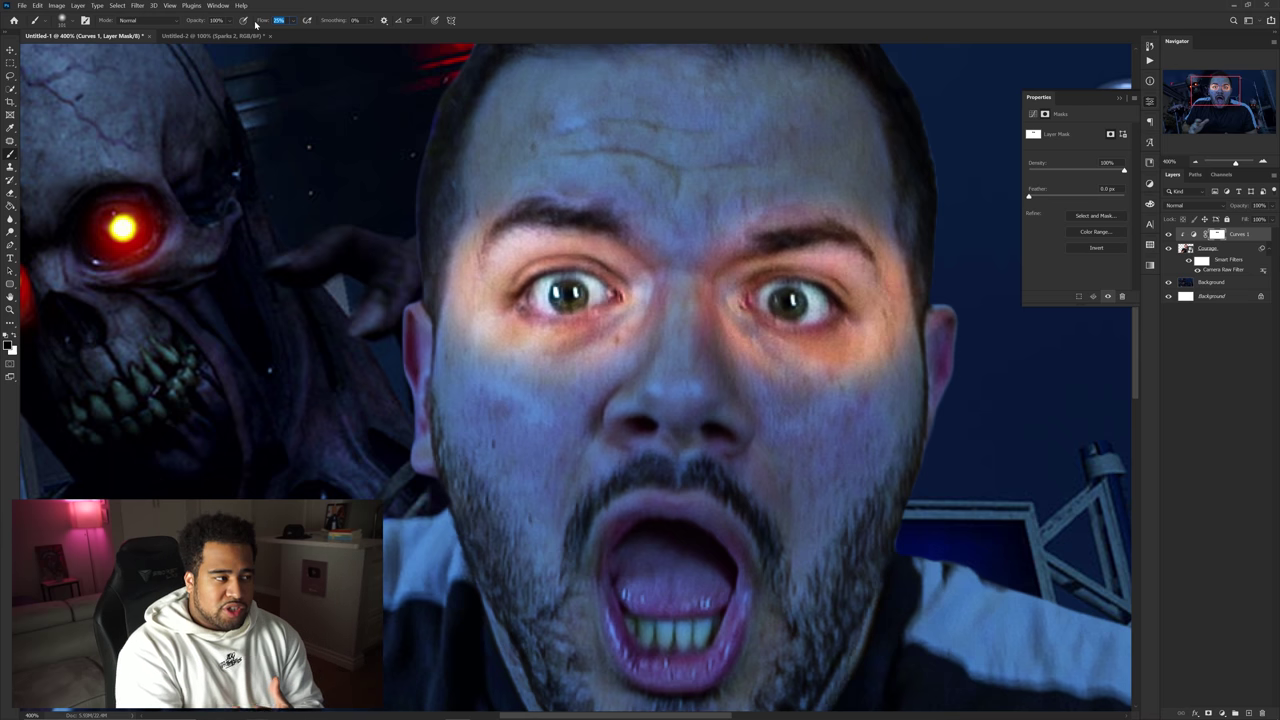
pyautogui.press('Return')
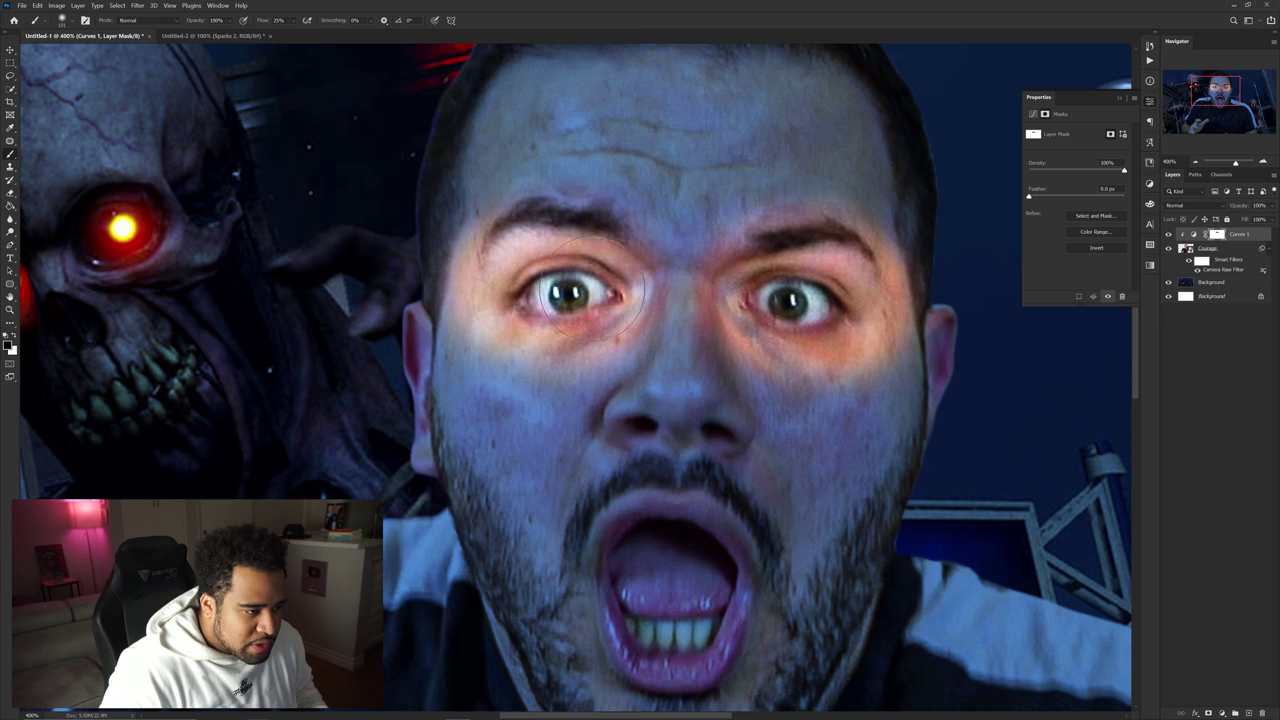
# Add a new layer above Curves 1 and paint soft red over the man's eye nearest the large zombie.
pyautogui.hotkey('ctrl', '-')
pyautogui.hotkey('ctrl', '-')
pyautogui.hotkey('ctrl', '-')
pyautogui.hotkey('ctrl', '-')
pyautogui.hotkey('ctrl', '+')
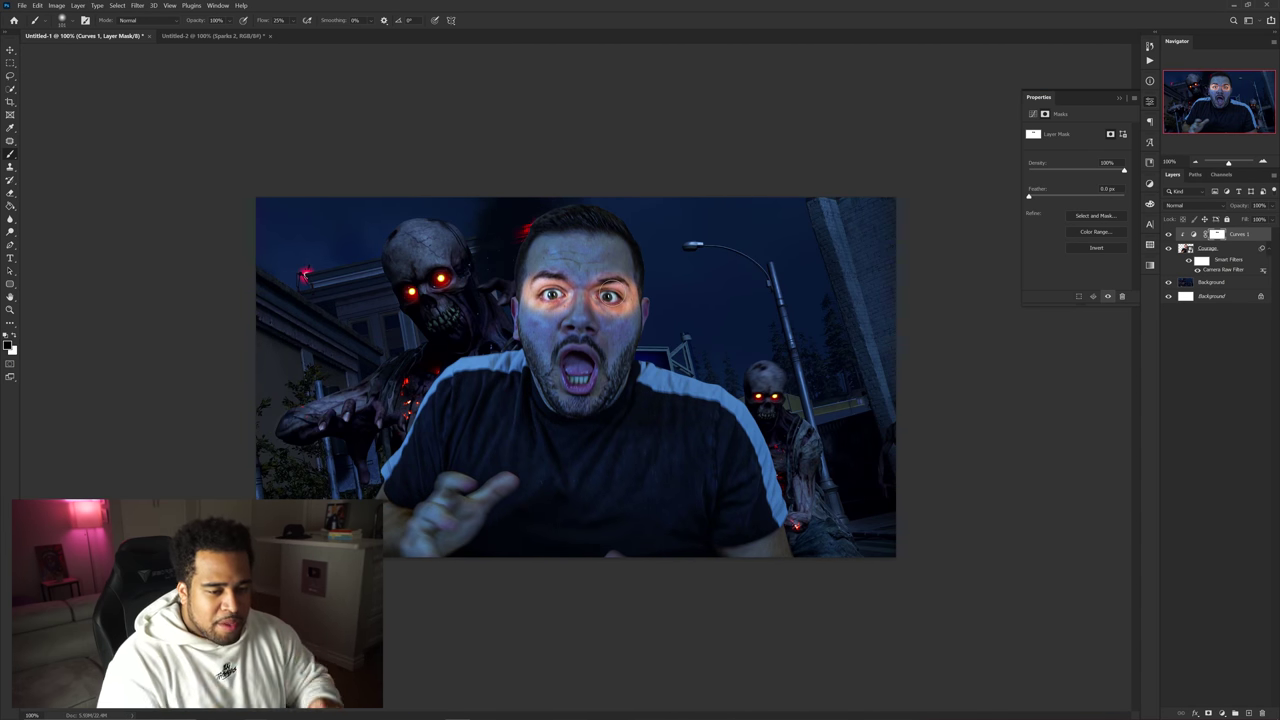
pyautogui.click(1248, 712)
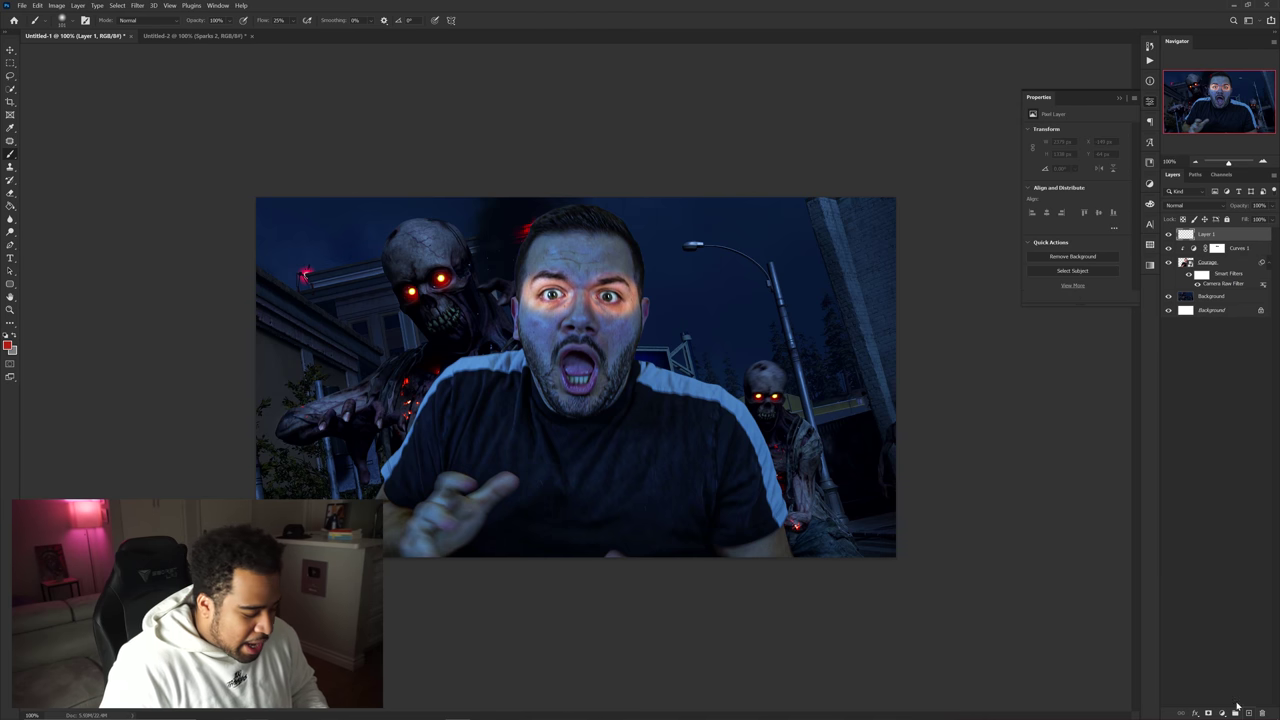
pyautogui.scroll(2, 543, 280)
pyautogui.click(554, 300)
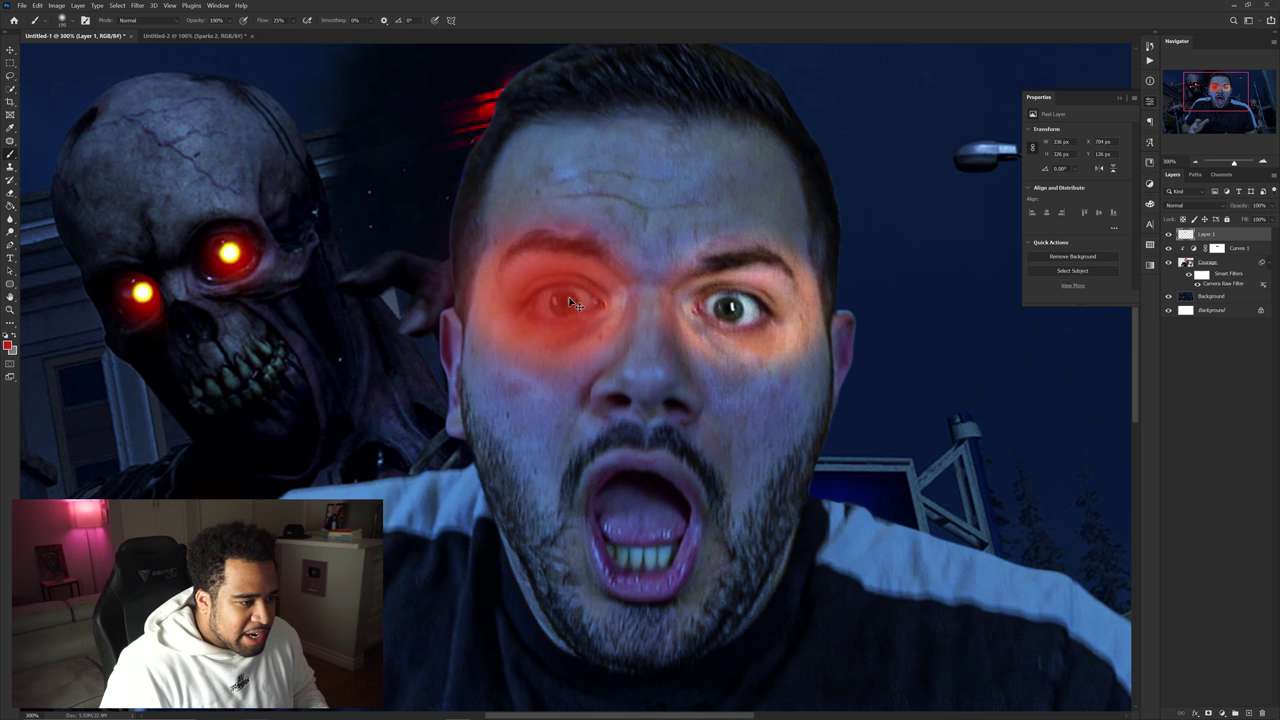
pyautogui.moveTo(543, 305); pyautogui.dragTo(576, 297)
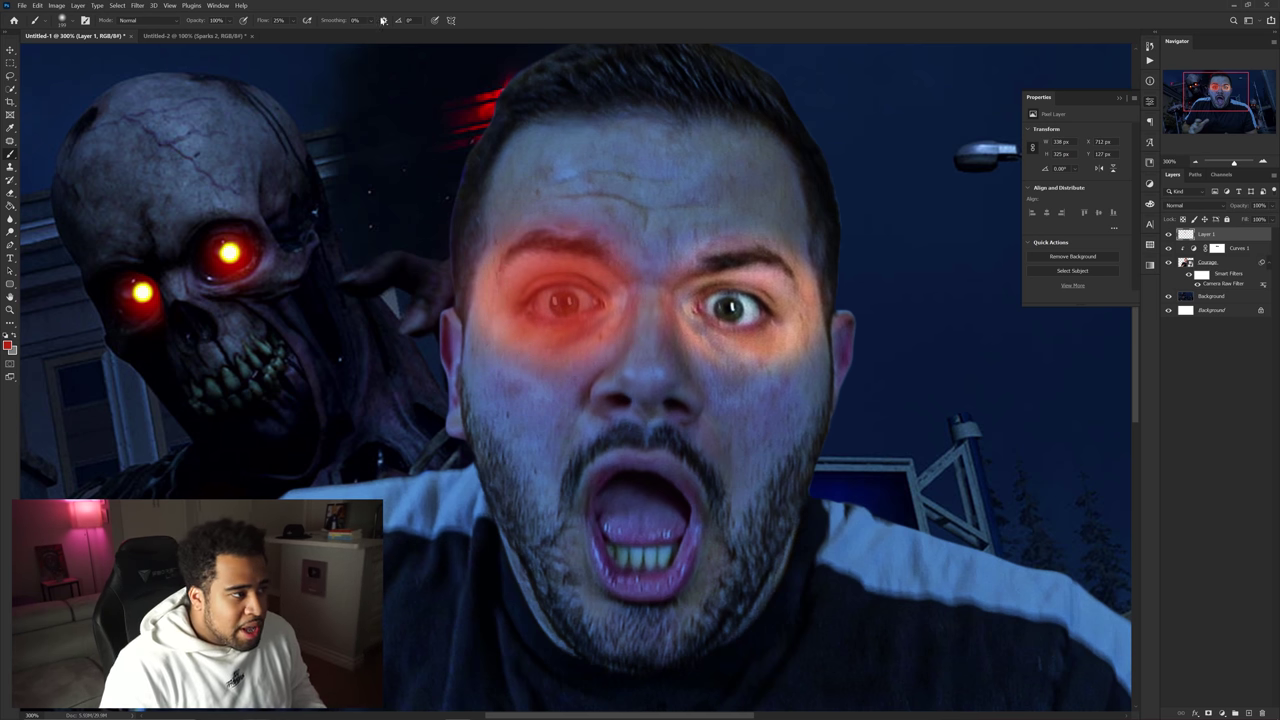
# Set the brush flow to 100% and paint red over the man's other eye on Layer 1.
pyautogui.click(294, 21)
pyautogui.moveTo(294, 33); pyautogui.dragTo(343, 33)
pyautogui.keyDown('alt'); pyautogui.rightClick(675, 316); pyautogui.keyUp('alt')
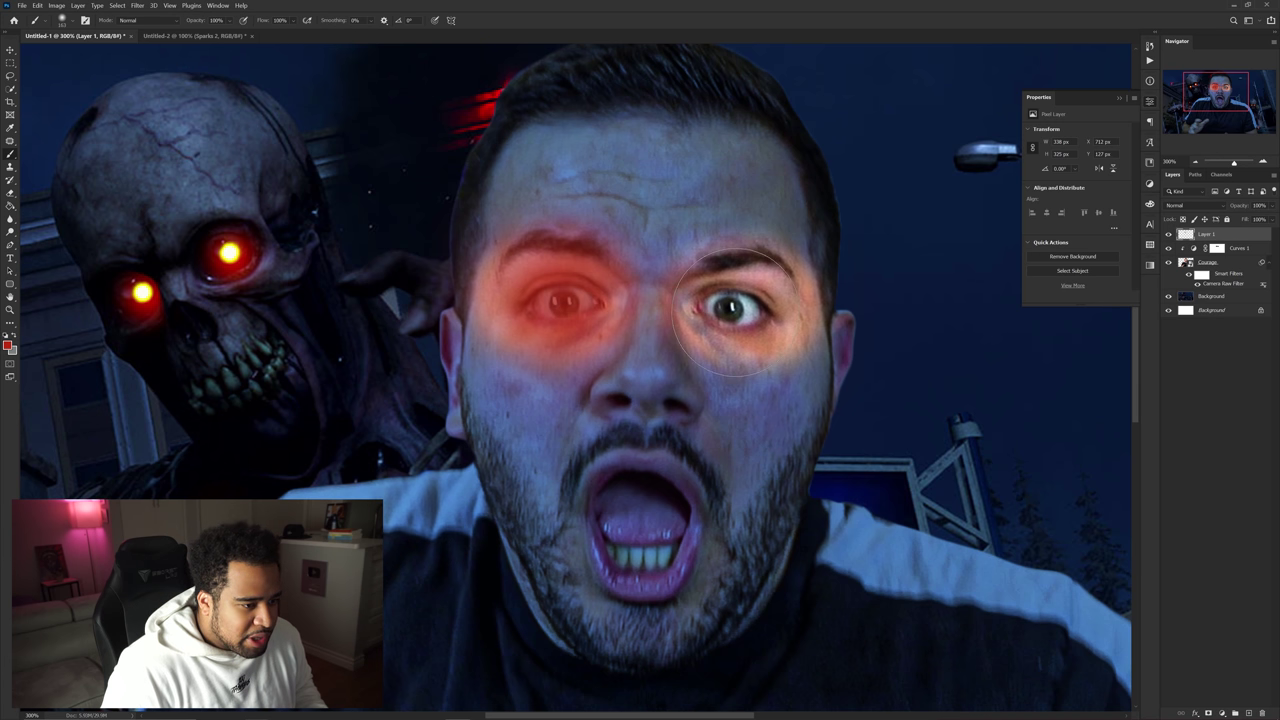
pyautogui.moveTo(738, 308)
pyautogui.mouseDown()
pyautogui.moveTo(755, 300)
pyautogui.moveTo(735, 295)
pyautogui.mouseUp()
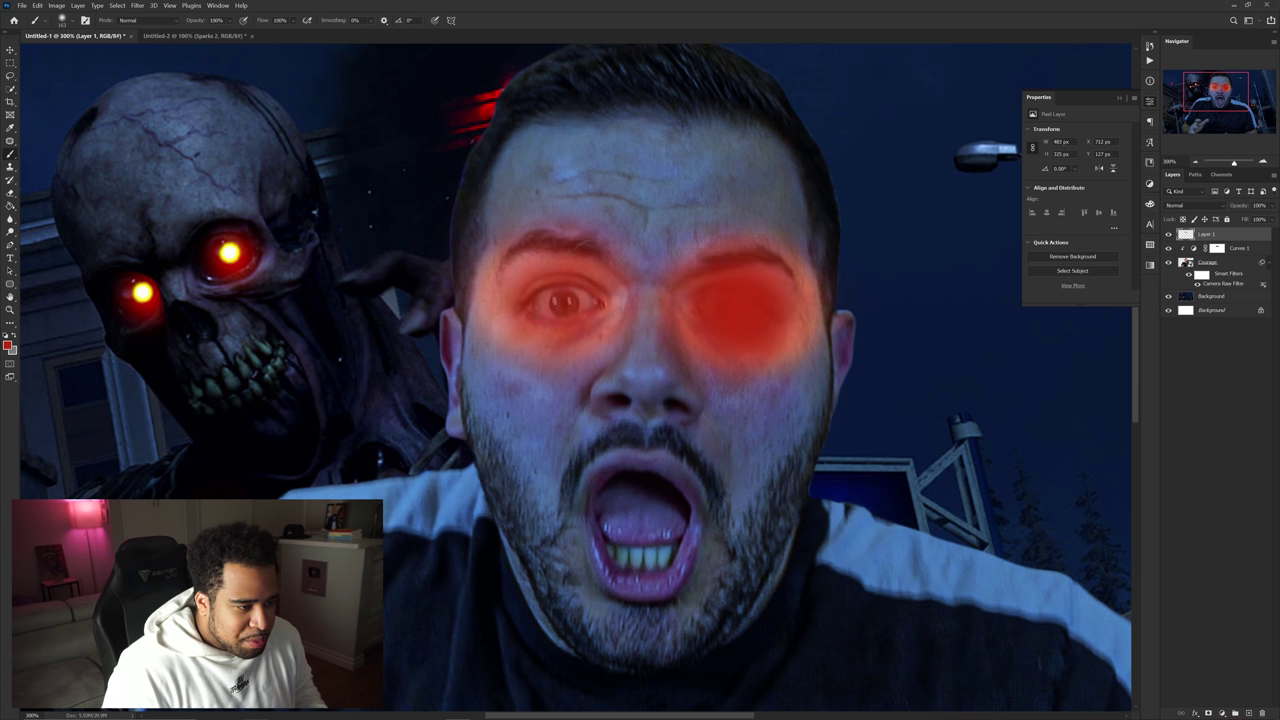
# Finish painting red over the man's eye nearest the large zombie and set Layer 1's blend mode to Linear Dodge (Add).
pyautogui.moveTo(600, 300); pyautogui.dragTo(562, 303)
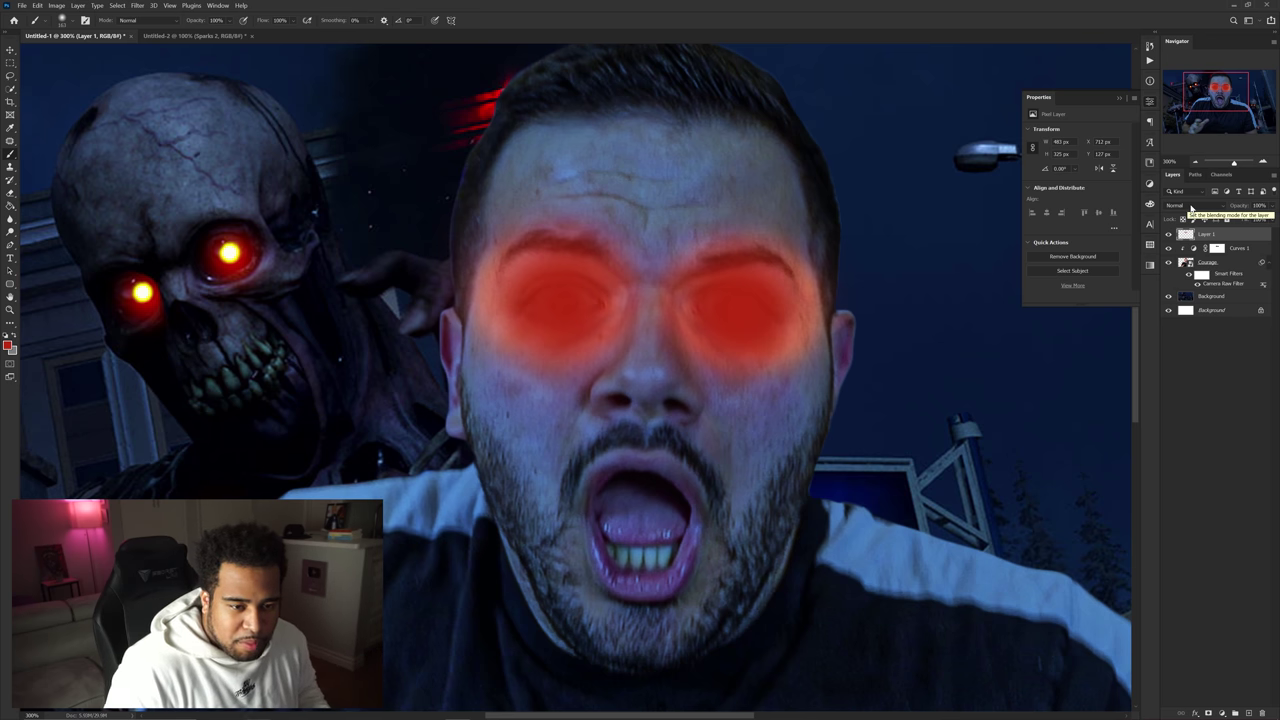
pyautogui.click(1191, 207)
pyautogui.click(1200, 298)
pyautogui.press('v')
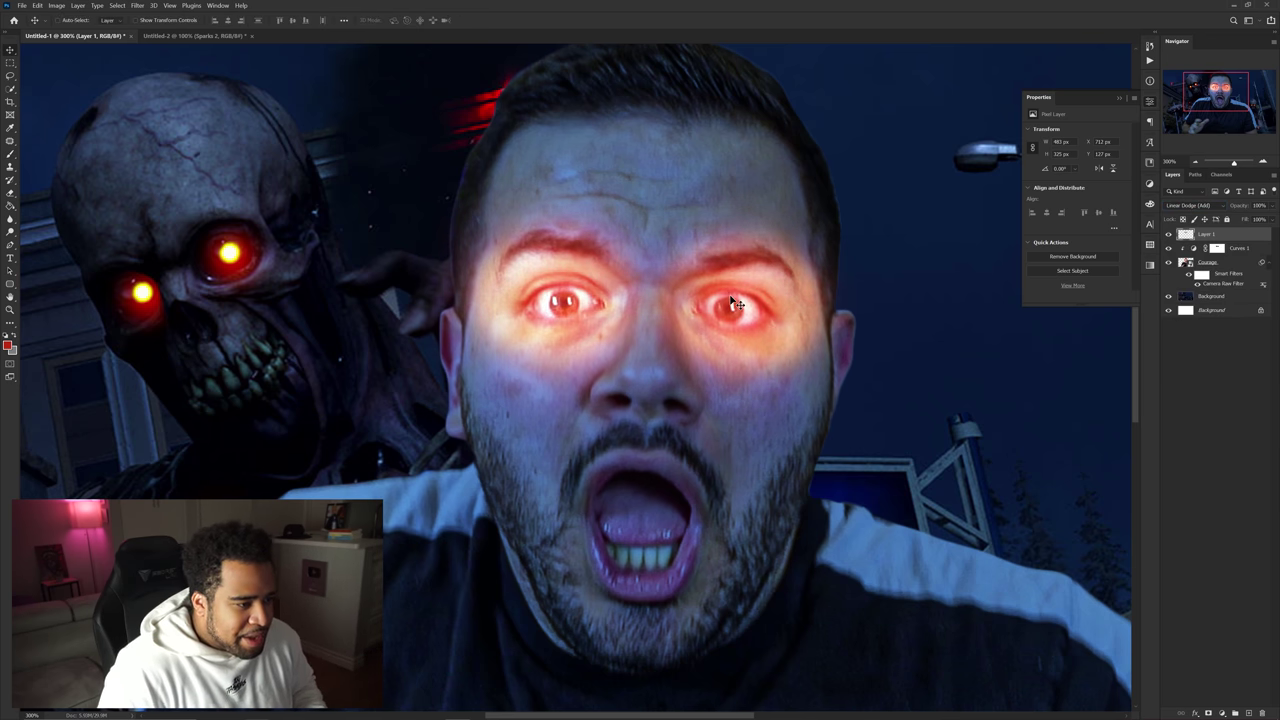
pyautogui.hotkey('ctrl', '1')
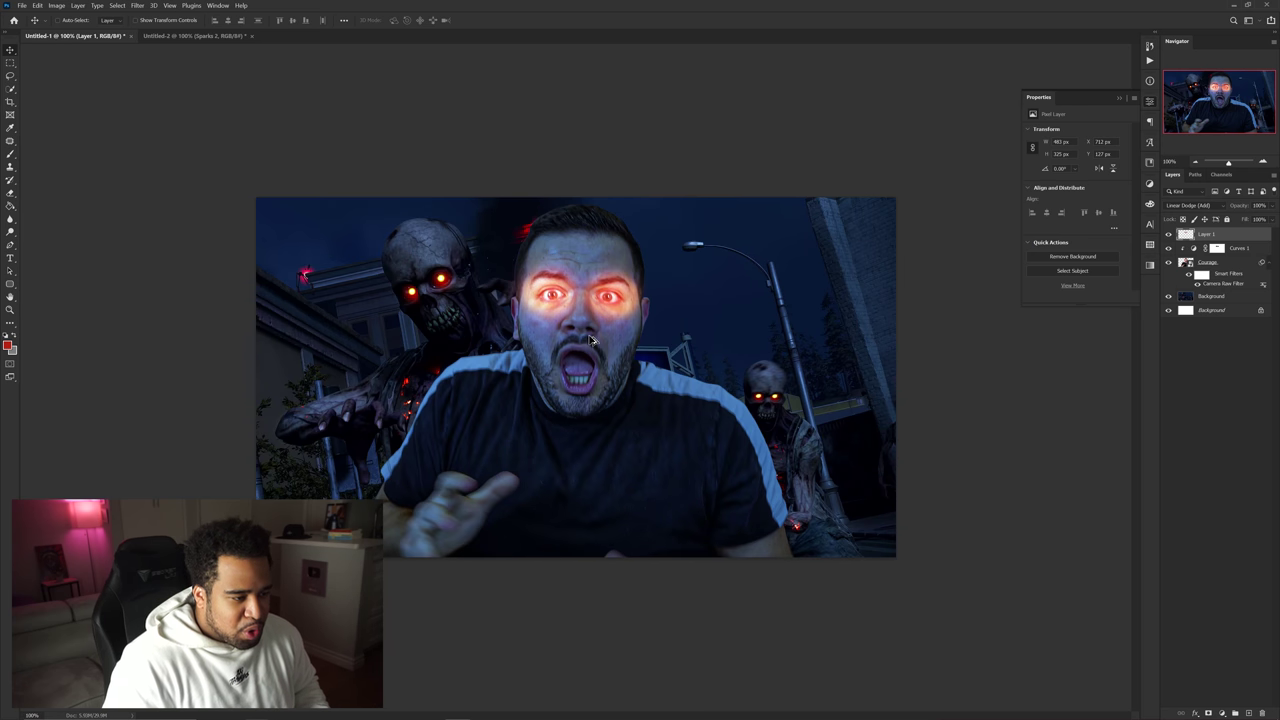
# Try painting white on the Curves 1 mask over both of the man's eyes, and undo the strokes.
pyautogui.click(1217, 248)
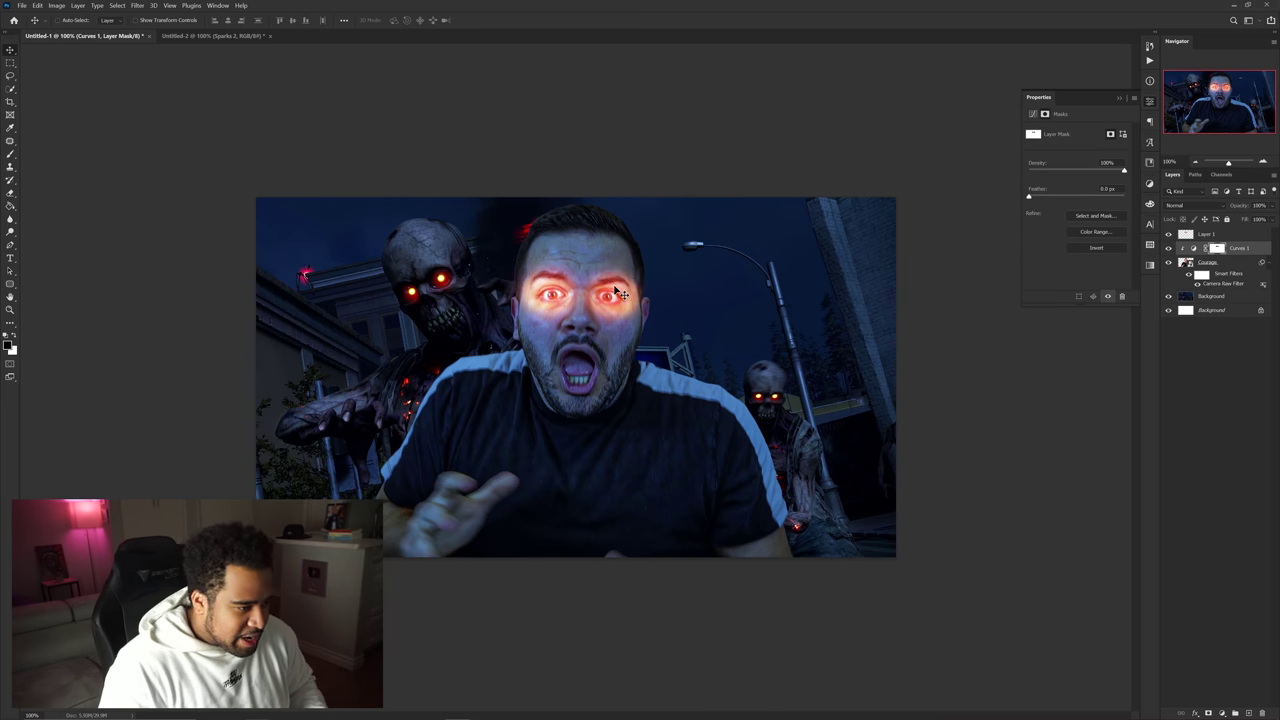
pyautogui.press('b')
pyautogui.keyDown('alt'); pyautogui.rightClick(557, 293); pyautogui.keyUp('alt')
pyautogui.press('x')
pyautogui.moveTo(556, 294); pyautogui.dragTo(610, 292)
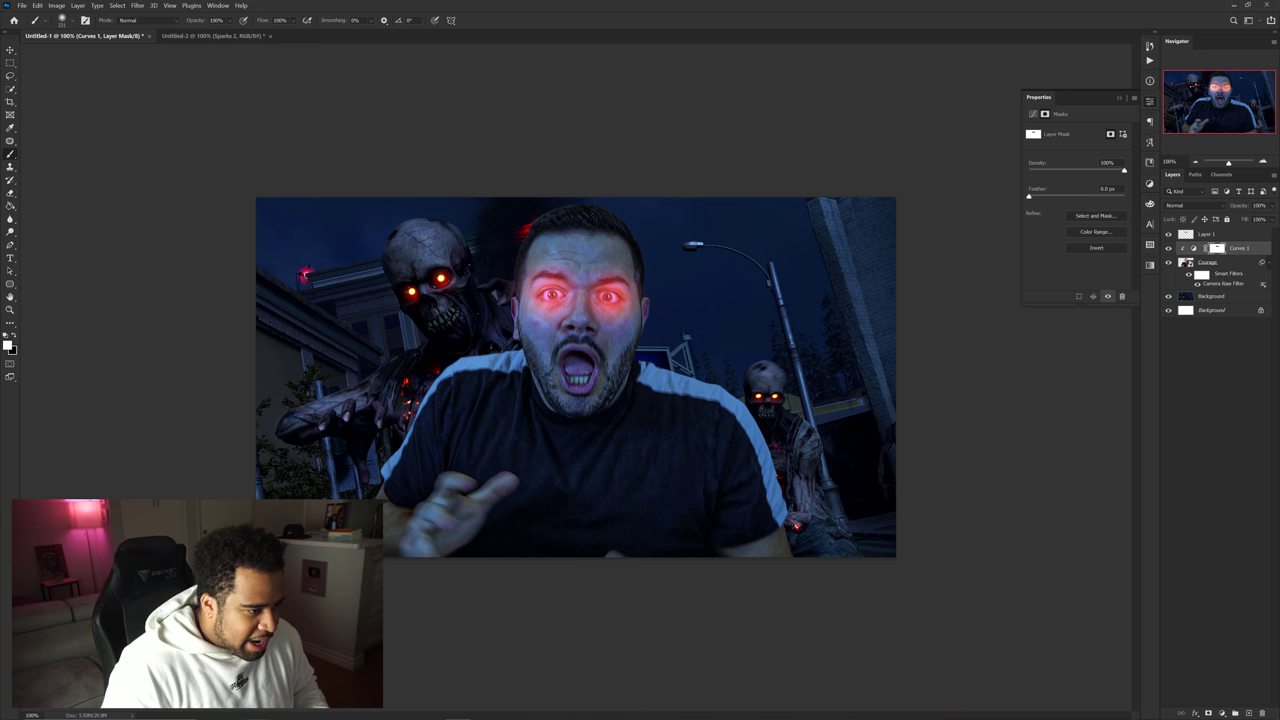
pyautogui.hotkey('ctrl', 'z')
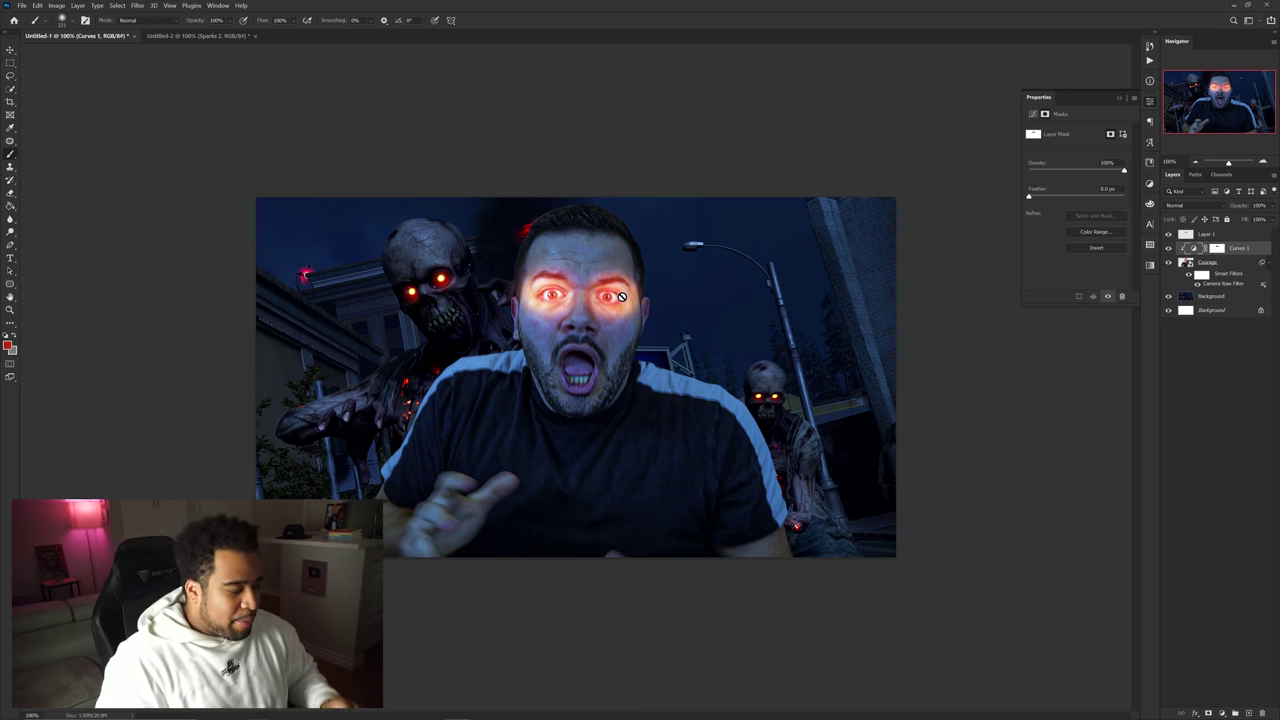
# Open the Liquify filter for the Courage layer in the Untitled-1 document.
pyautogui.press('v')
pyautogui.click(205, 37)
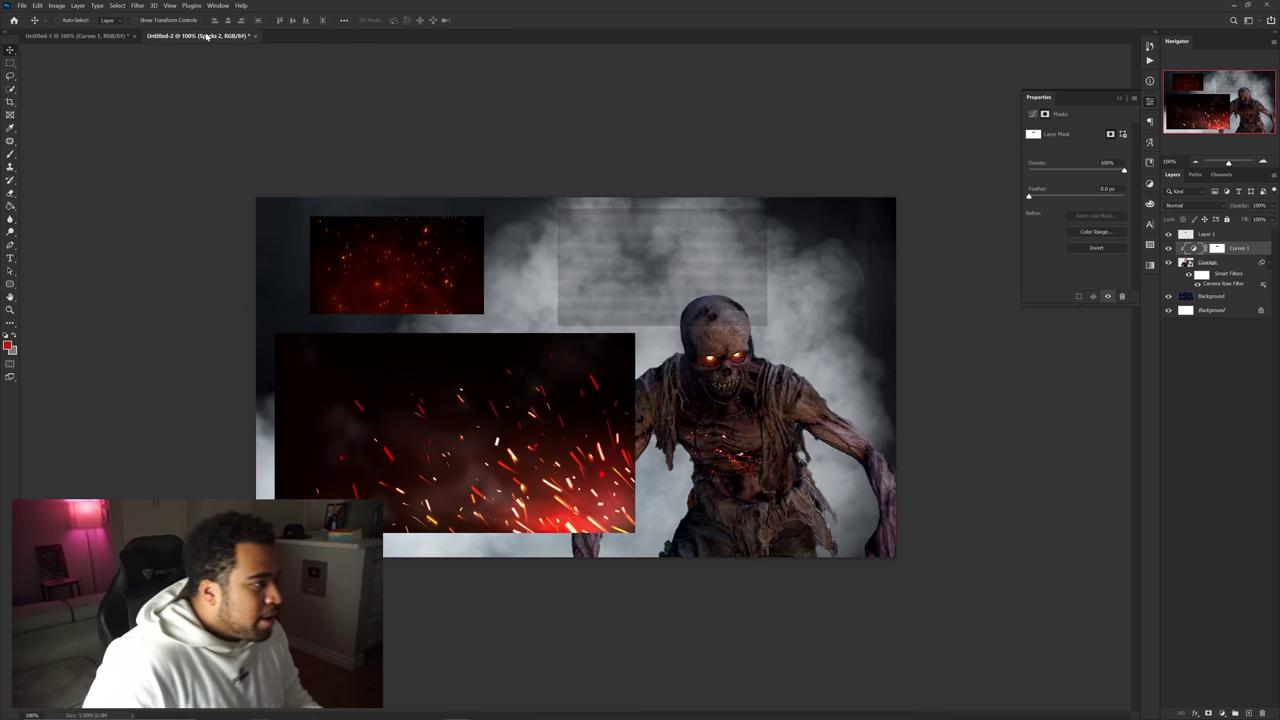
pyautogui.click(93, 37)
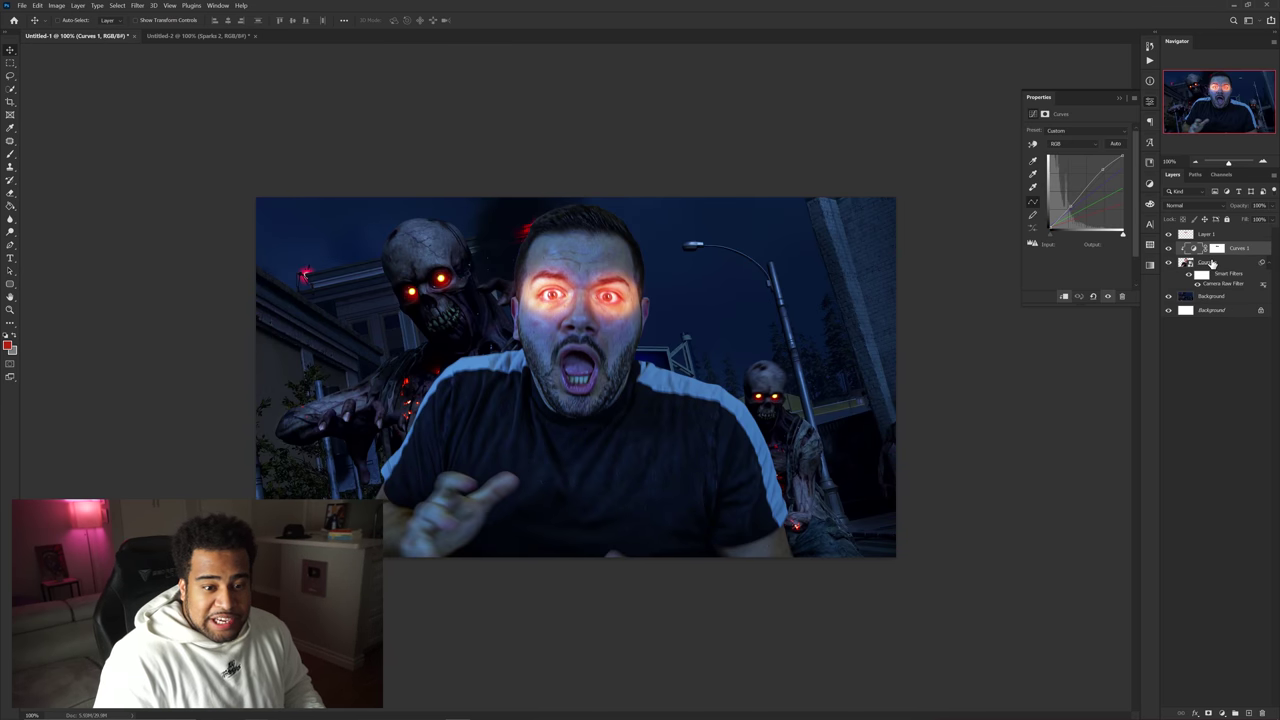
pyautogui.click(137, 5)
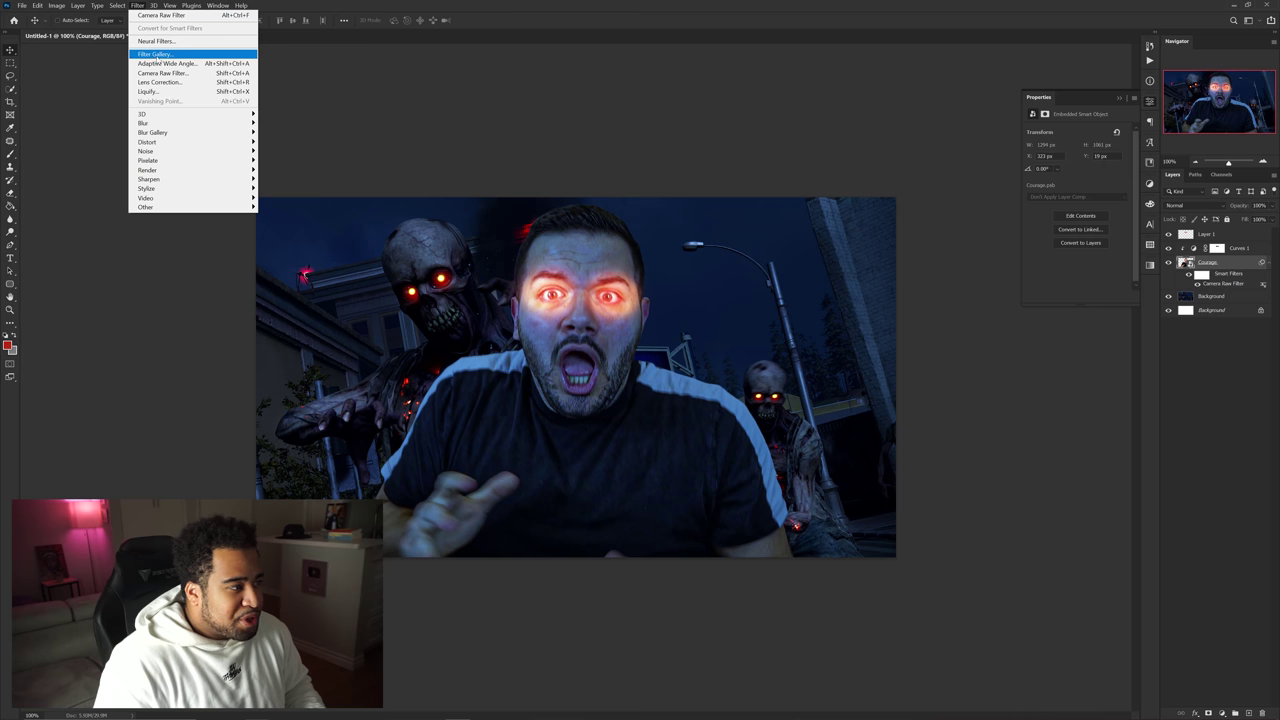
pyautogui.click(152, 92)
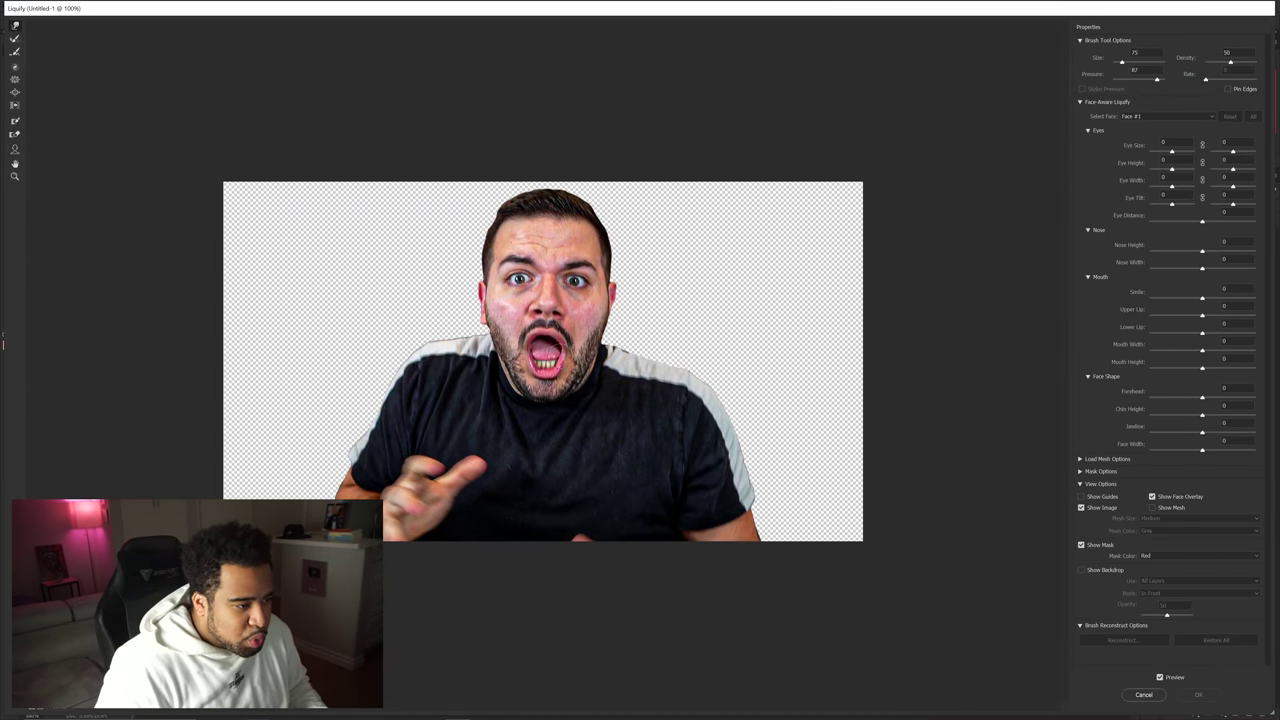
# Try warping the man's cheek with Liquify's Forward Warp tool, and undo the change.
pyautogui.moveTo(500, 318)
pyautogui.mouseDown()
pyautogui.moveTo(498, 338)
pyautogui.moveTo(520, 356)
pyautogui.moveTo(505, 342)
pyautogui.mouseUp()
pyautogui.hotkey('ctrl', 'z')
pyautogui.hotkey('ctrl', 'z')
pyautogui.hotkey('ctrl', 'z')
pyautogui.hotkey('ctrl', 'z')
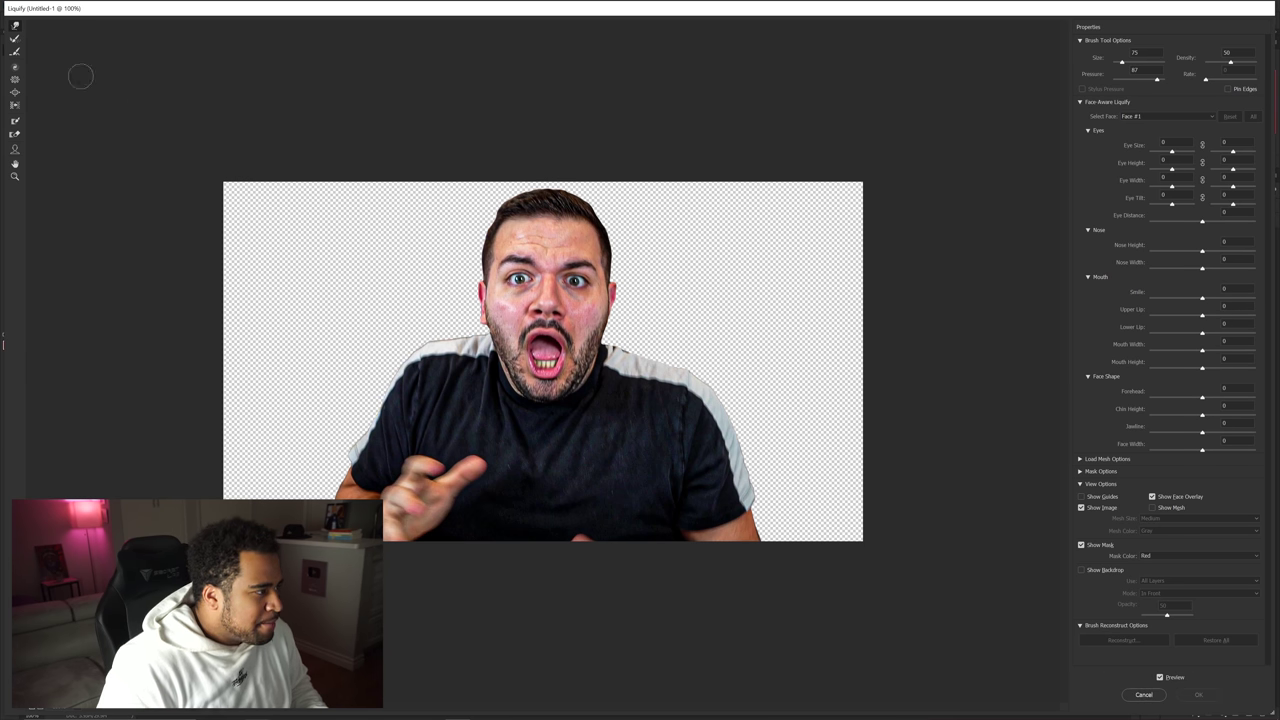
# Try enlarging the man's eye with the Bloat tool at a reduced brush size, and undo it.
pyautogui.click(15, 91)
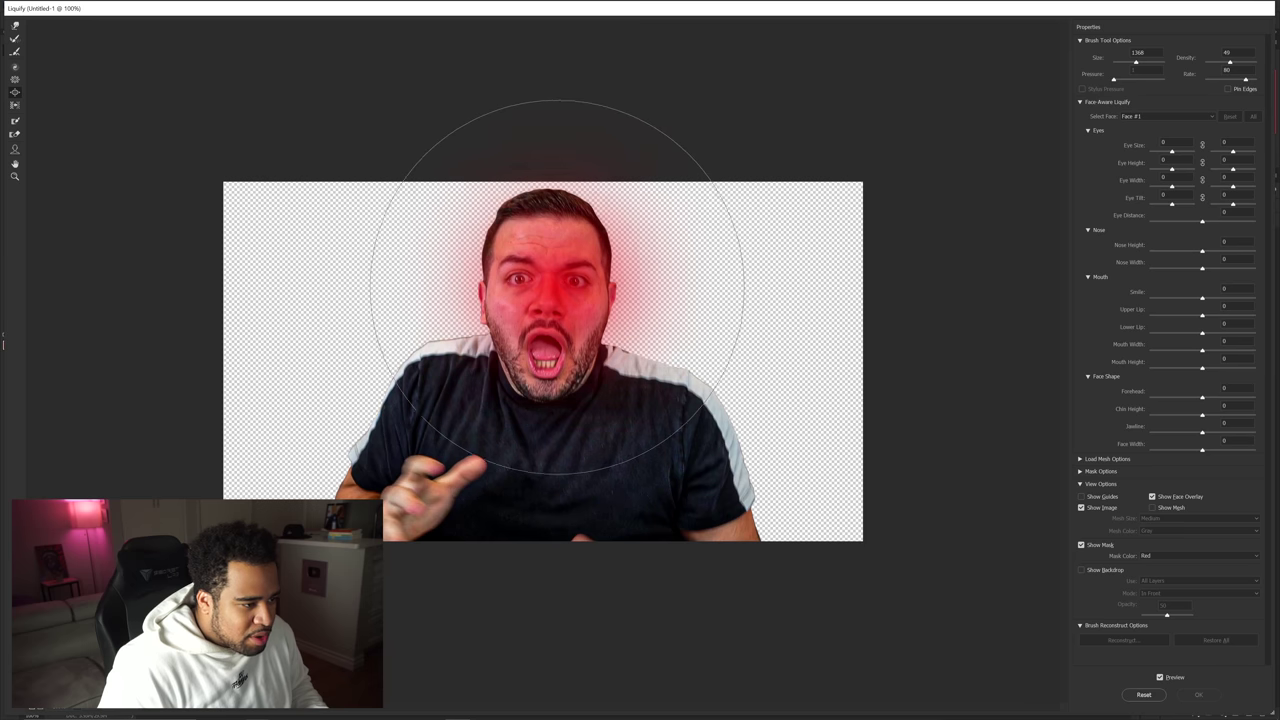
pyautogui.moveTo(556, 281); pyautogui.dragTo(295, 264)
pyautogui.click(519, 280)
pyautogui.hotkey('ctrl', 'z')
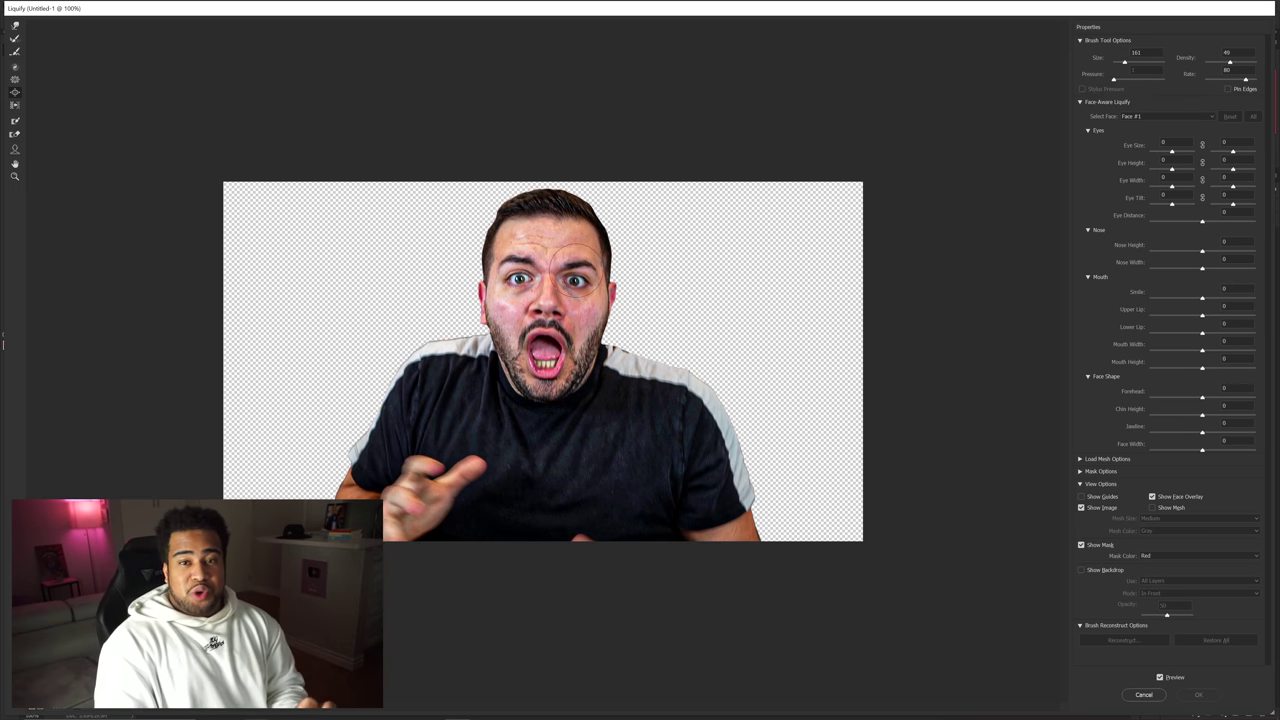
# Try exaggerating the face with the Face tool, with jawline, face width and forehead at 100, and undo all the changes.
pyautogui.click(15, 148)
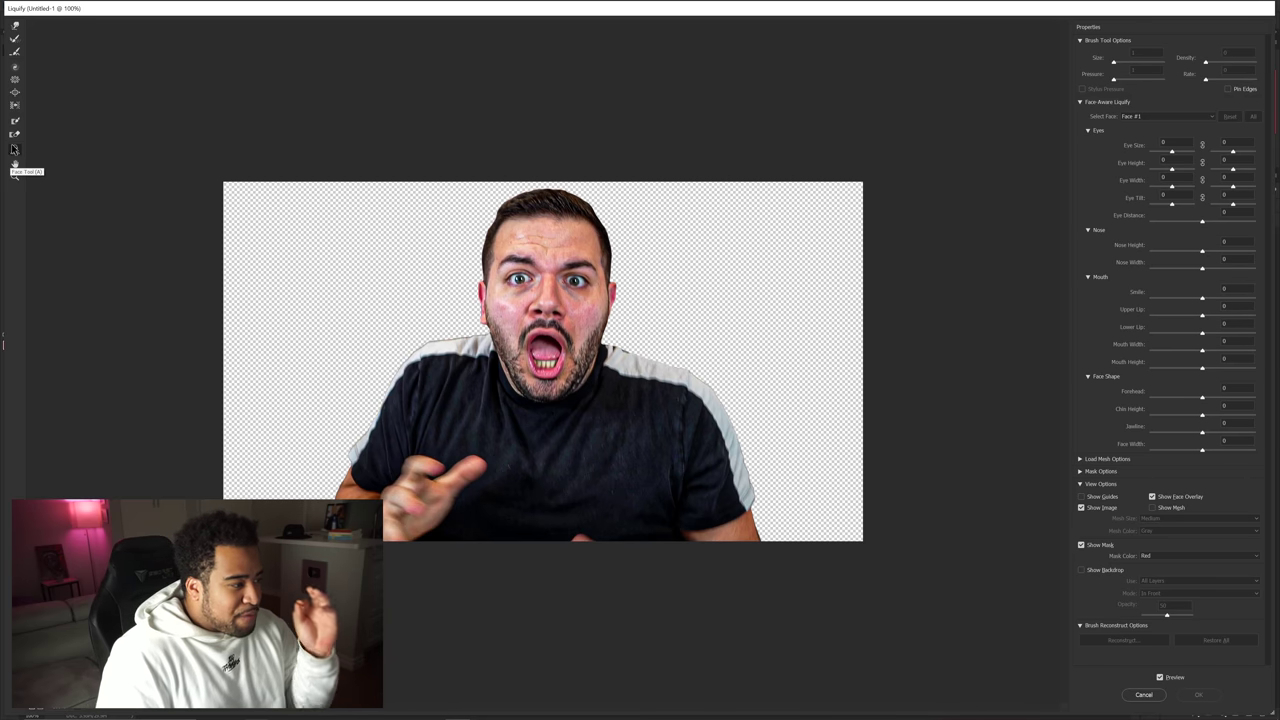
pyautogui.moveTo(588, 368); pyautogui.dragTo(650, 389)
pyautogui.moveTo(609, 322); pyautogui.dragTo(657, 325)
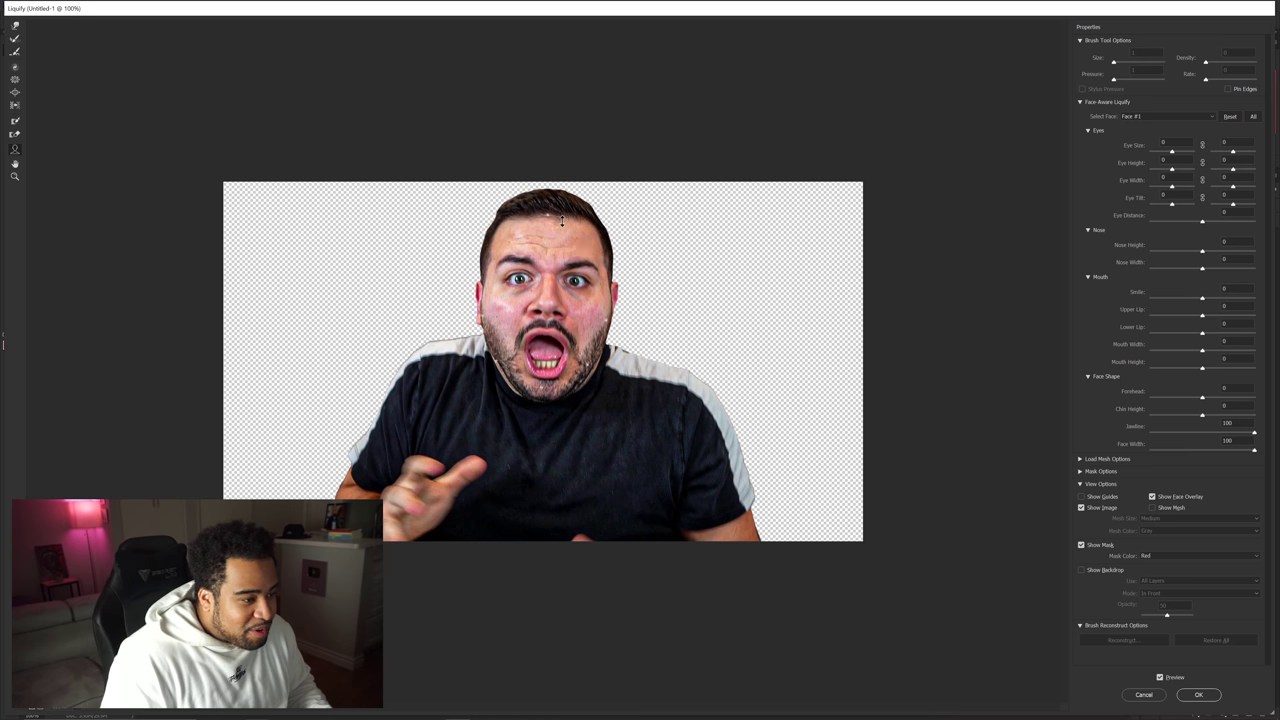
pyautogui.moveTo(563, 223); pyautogui.dragTo(562, 173)
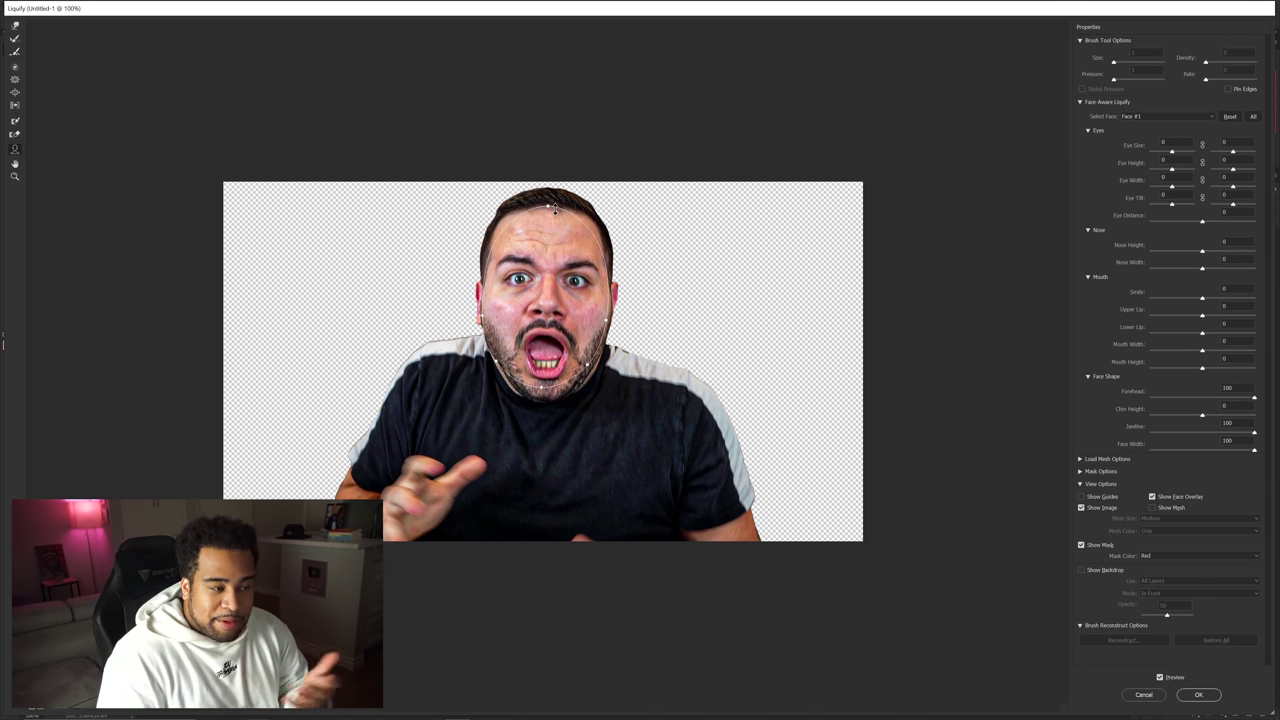
pyautogui.moveTo(548, 308); pyautogui.dragTo(556, 372)
pyautogui.hotkey('ctrl', 'z')
pyautogui.hotkey('ctrl', 'z')
pyautogui.hotkey('ctrl', 'z')
pyautogui.hotkey('ctrl', 'z')
pyautogui.hotkey('ctrl', 'alt', 'z')
pyautogui.hotkey('ctrl', 'alt', 'z')
pyautogui.hotkey('ctrl', 'alt', 'z')
pyautogui.hotkey('ctrl', 'alt', 'z')
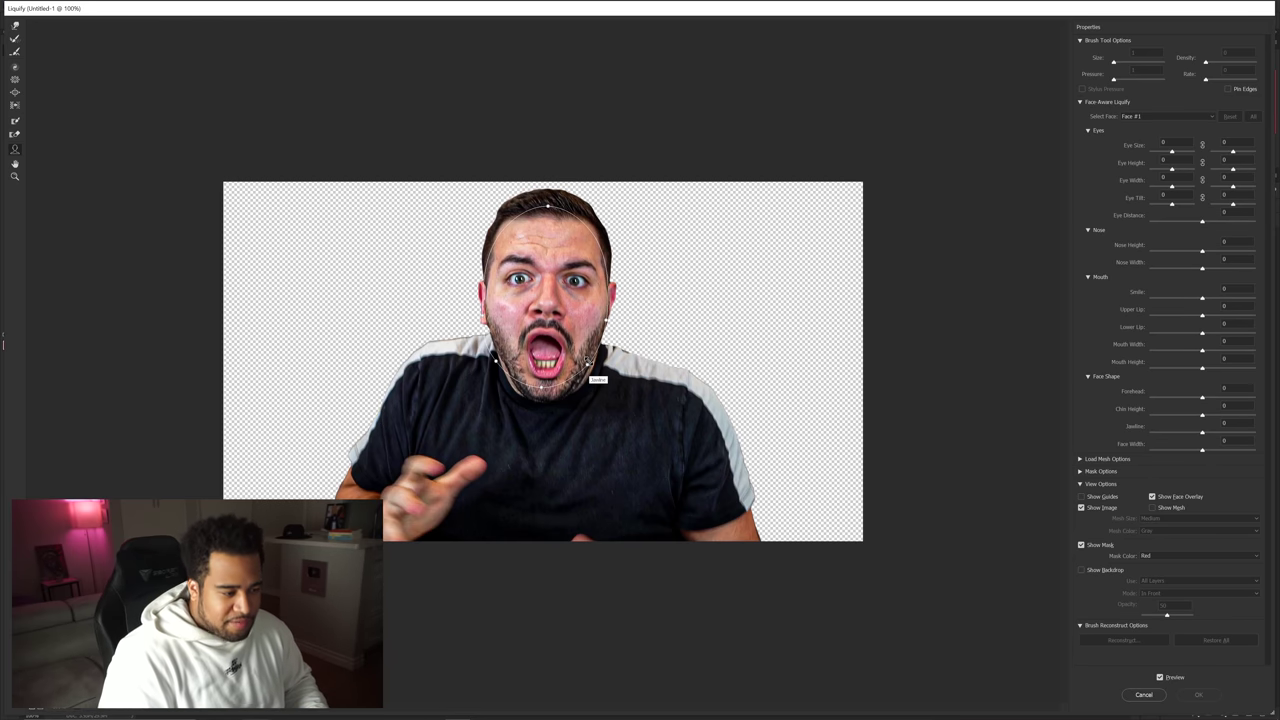
# Reshape the man's face to jawline -100, forehead 6 and mouth width -100, and apply the Liquify filter.
pyautogui.moveTo(588, 365); pyautogui.dragTo(471, 320)
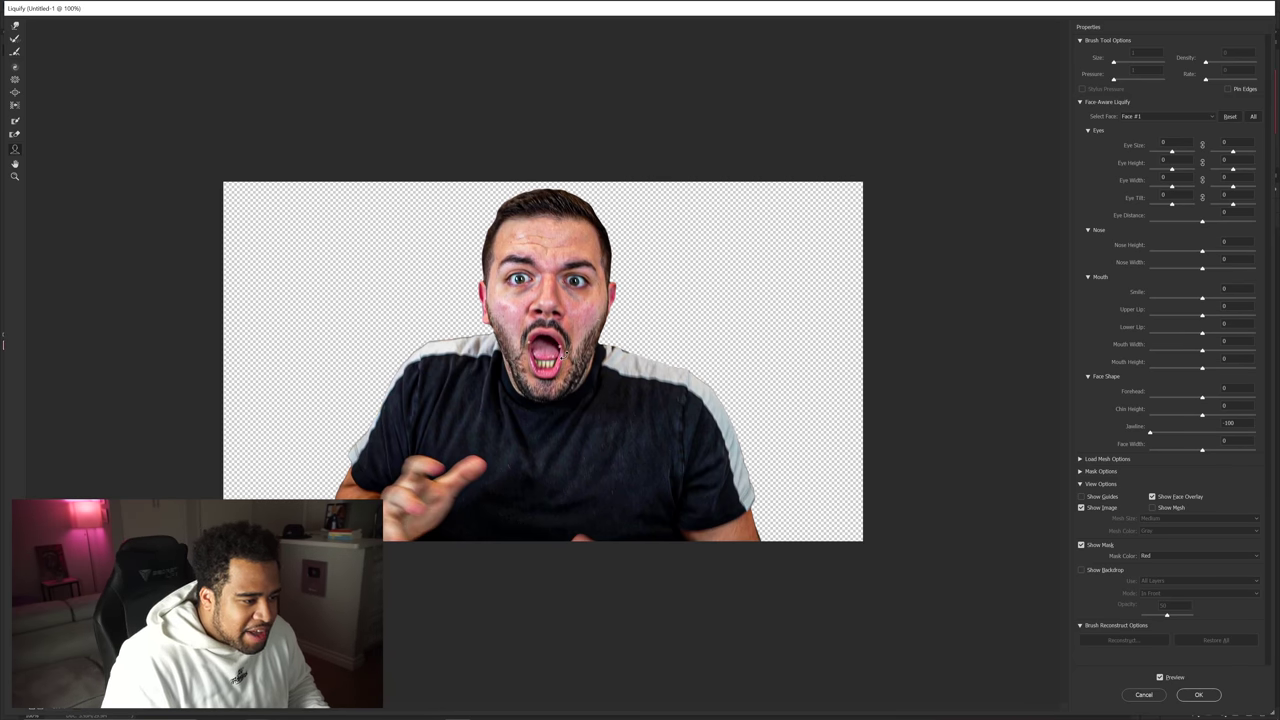
pyautogui.moveTo(565, 361)
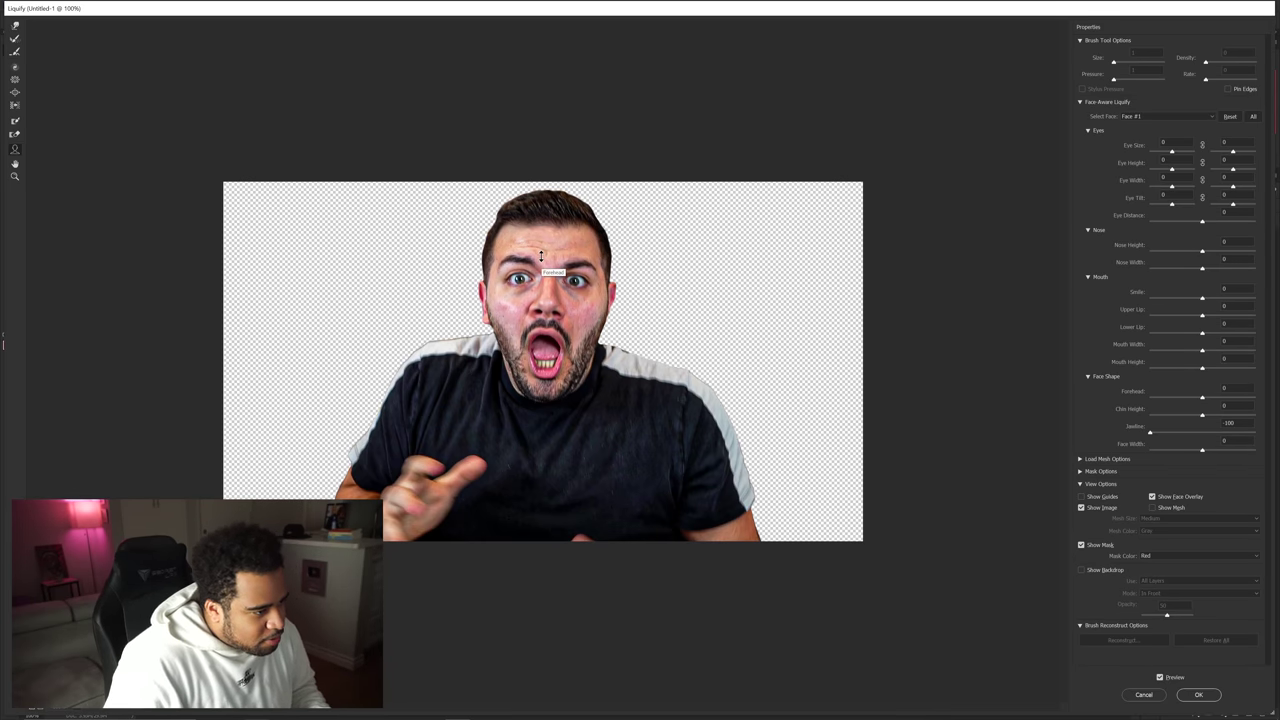
pyautogui.moveTo(541, 238)
pyautogui.mouseDown()
pyautogui.moveTo(540, 204)
pyautogui.moveTo(559, 244)
pyautogui.moveTo(552, 223)
pyautogui.mouseUp()
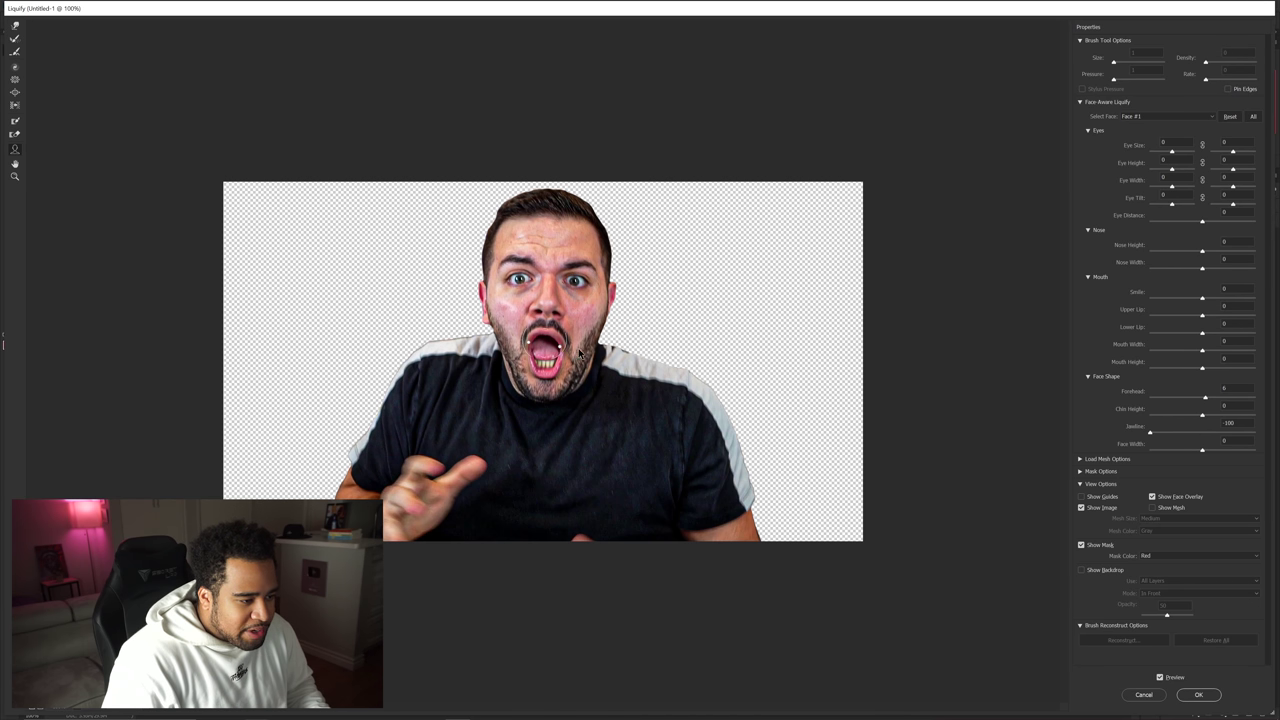
pyautogui.moveTo(560, 345); pyautogui.dragTo(495, 346)
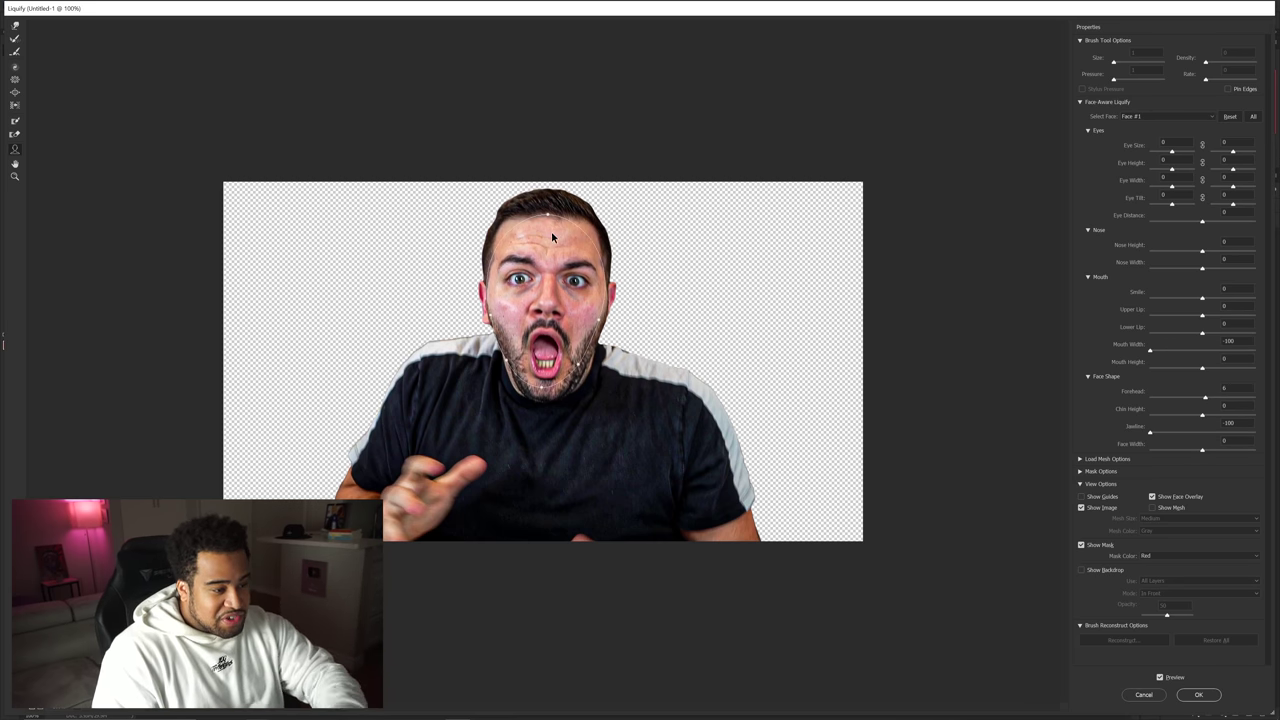
pyautogui.click(1198, 694)
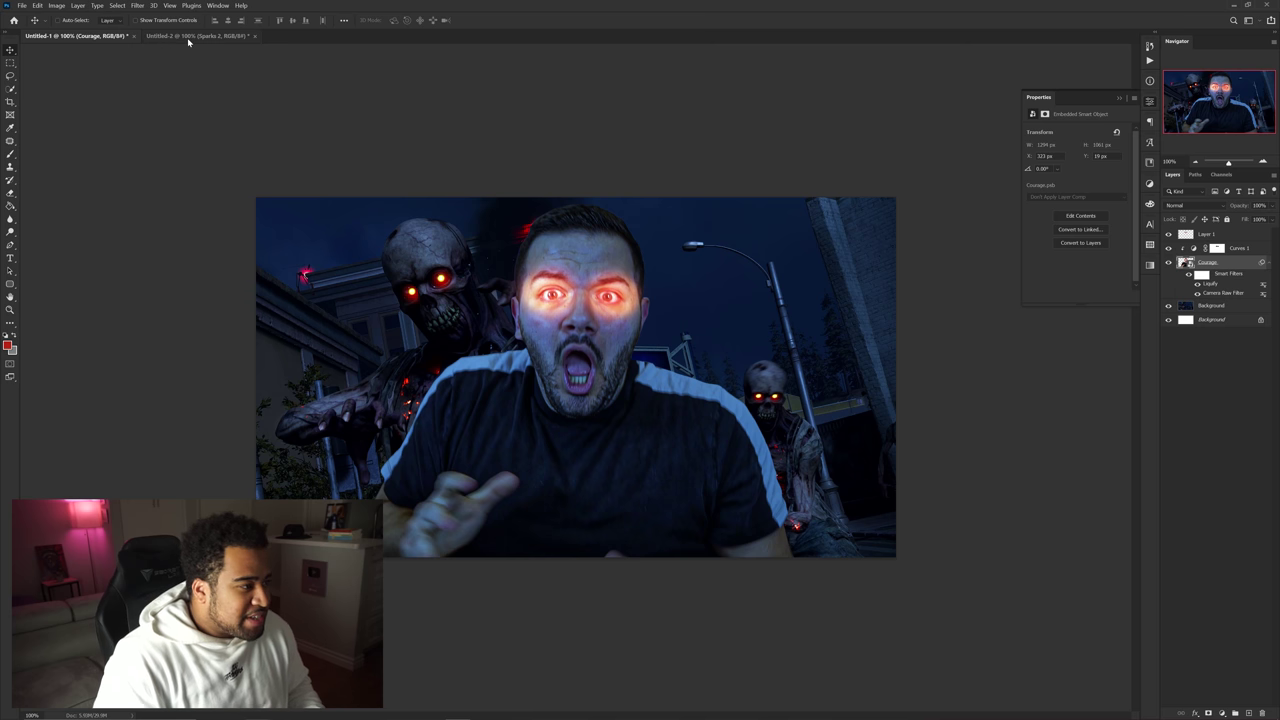
# Bring the zombie from Untitled-2 into Untitled-1 as the topmost layer and place it in the lower-right corner of the image.
pyautogui.click(190, 36)
pyautogui.moveTo(108, 36); pyautogui.dragTo(816, 476)
pyautogui.moveTo(1214, 264); pyautogui.dragTo(1212, 232)
pyautogui.moveTo(790, 330); pyautogui.dragTo(845, 448)
# Duplicate Curves 1 above the Zombie layer and clip the copy to the Zombie layer.
pyautogui.click(1242, 264)
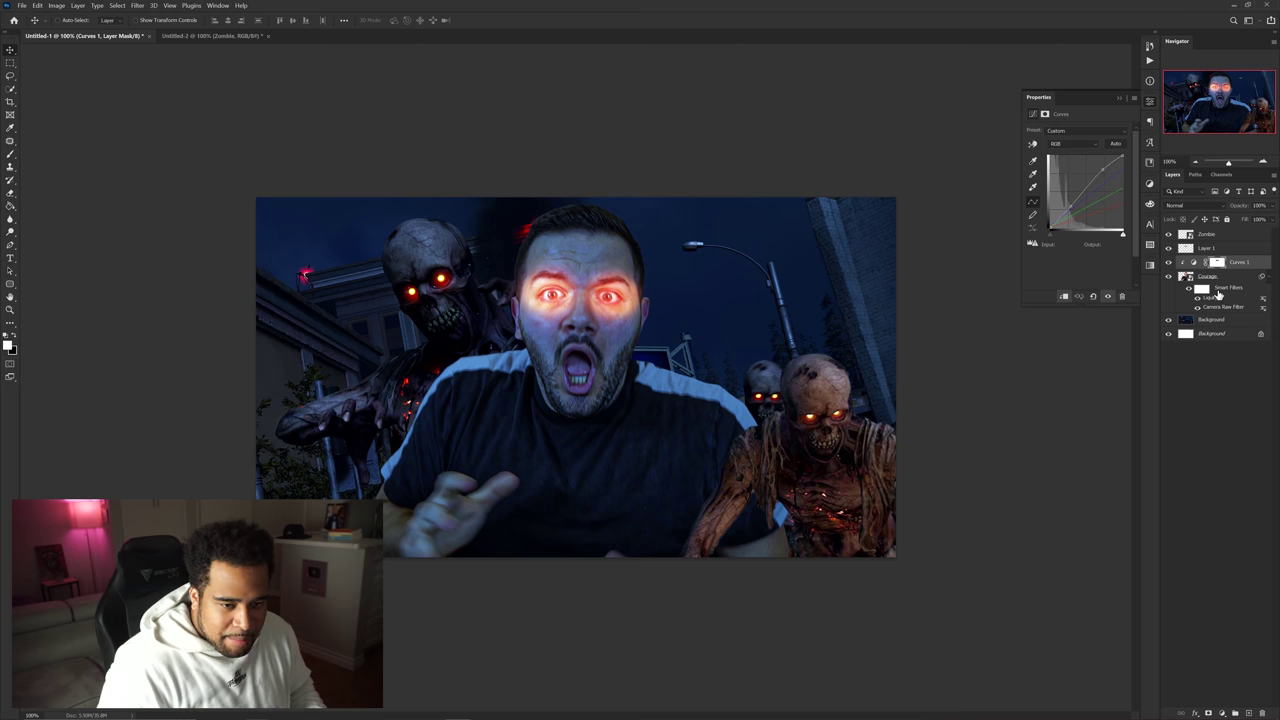
pyautogui.moveTo(1246, 266); pyautogui.dragTo(1220, 237)
pyautogui.rightClick(1236, 236)
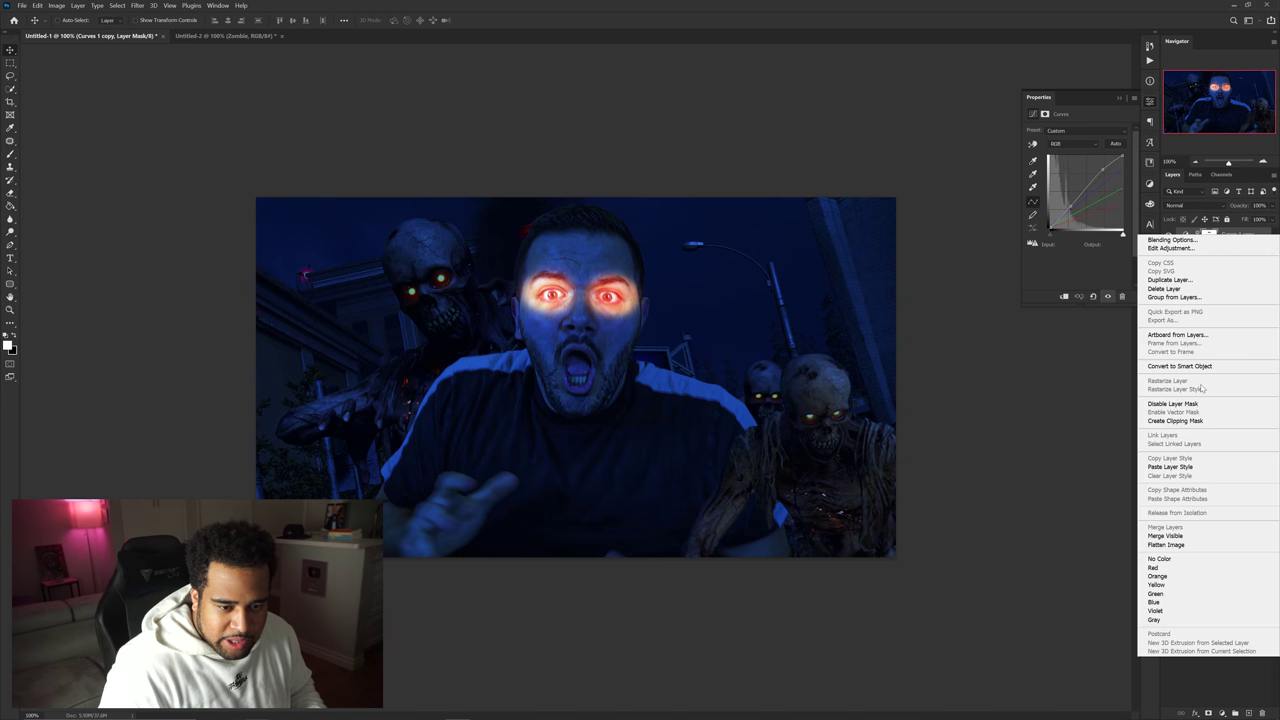
pyautogui.click(1176, 420)
pyautogui.keyDown('alt'); pyautogui.click(1235, 240); pyautogui.keyUp('alt')
pyautogui.keyDown('alt'); pyautogui.click(1235, 241); pyautogui.keyUp('alt')
# Reset the Curves 1 copy mask to white and paint black over both of the new zombie's eyes.
pyautogui.click(1217, 237)
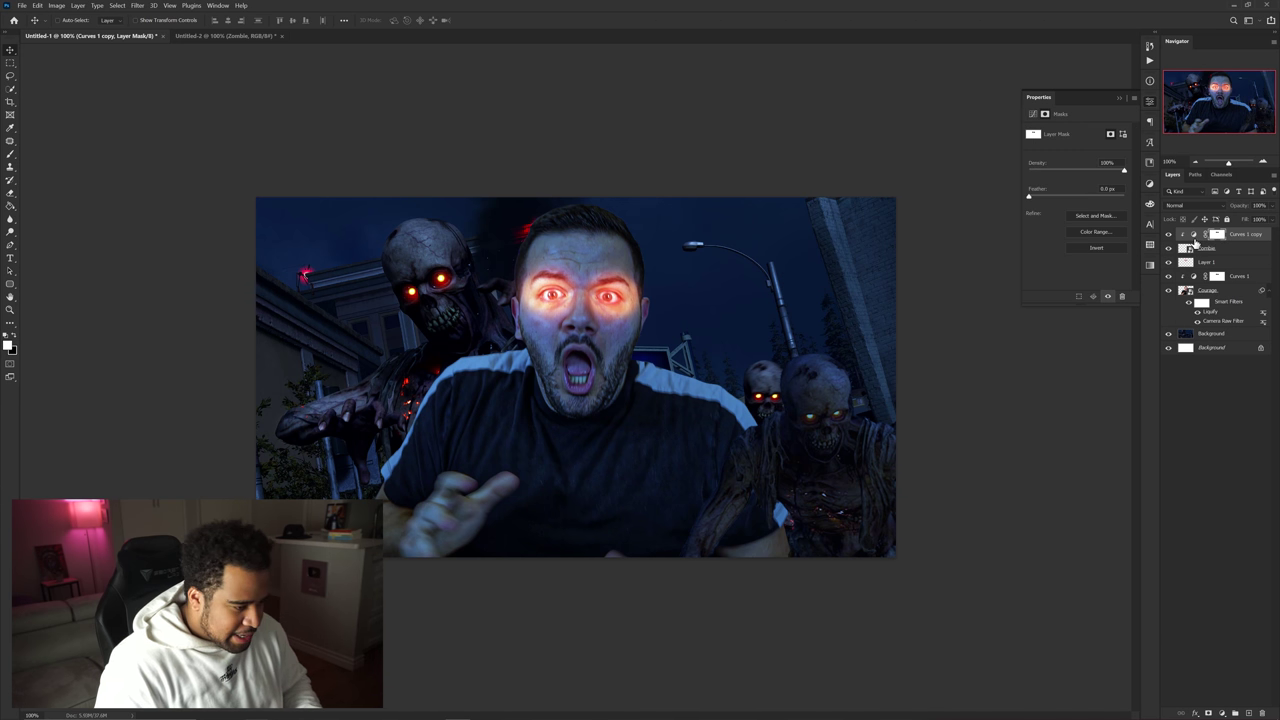
pyautogui.press('b')
pyautogui.scroll(4, 838, 414)
pyautogui.keyDown('alt'); pyautogui.rightClick(826, 424); pyautogui.keyUp('alt')
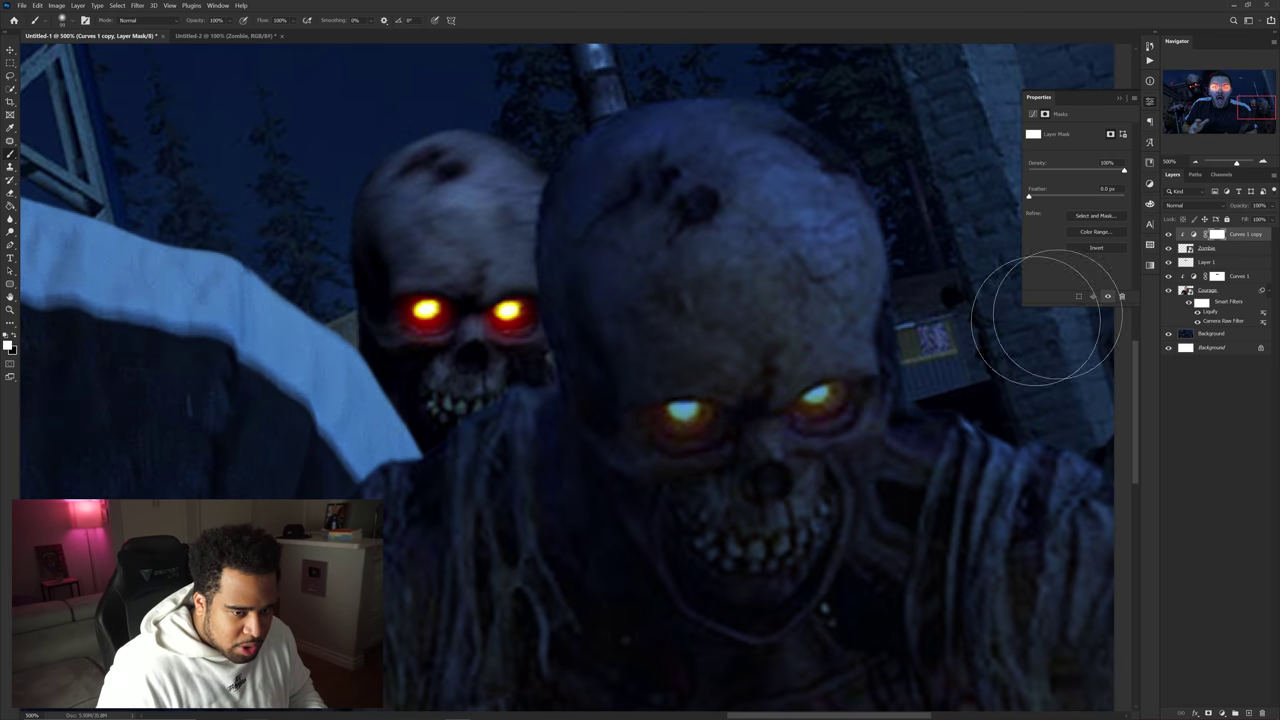
pyautogui.scroll(2, 715, 381)
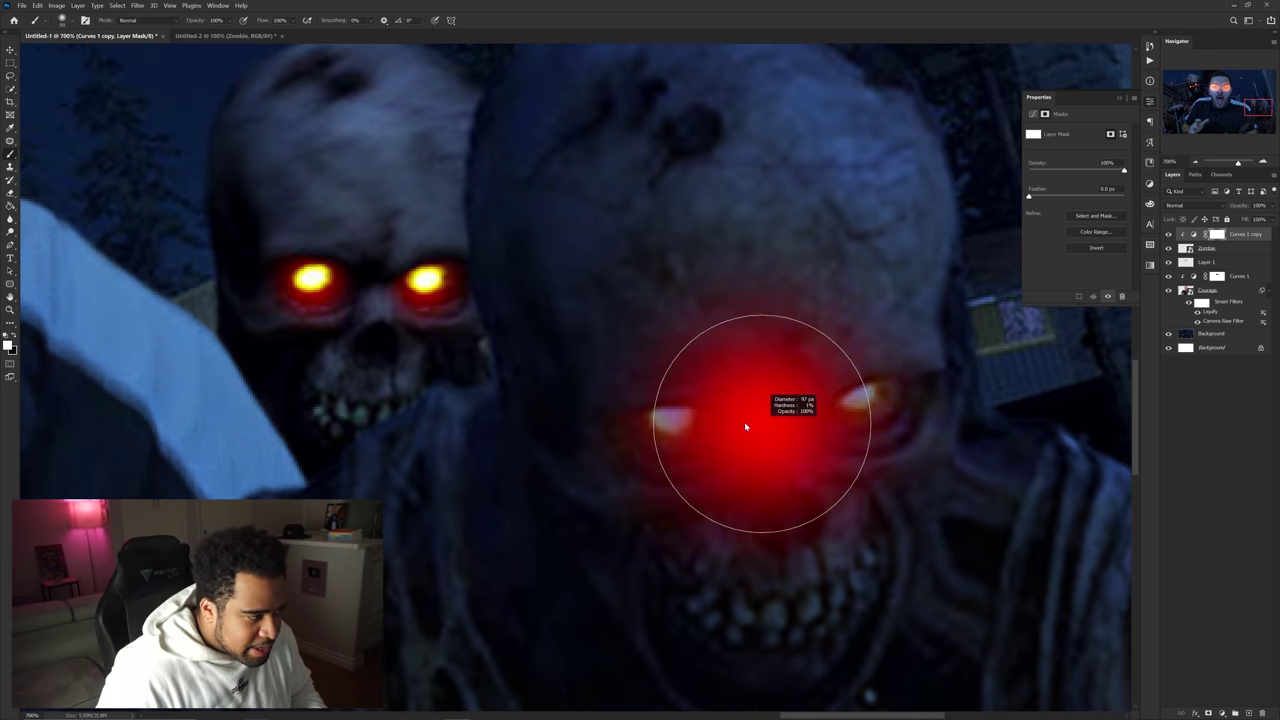
pyautogui.scroll(2, 666, 414)
pyautogui.moveTo(693, 420); pyautogui.dragTo(623, 414)
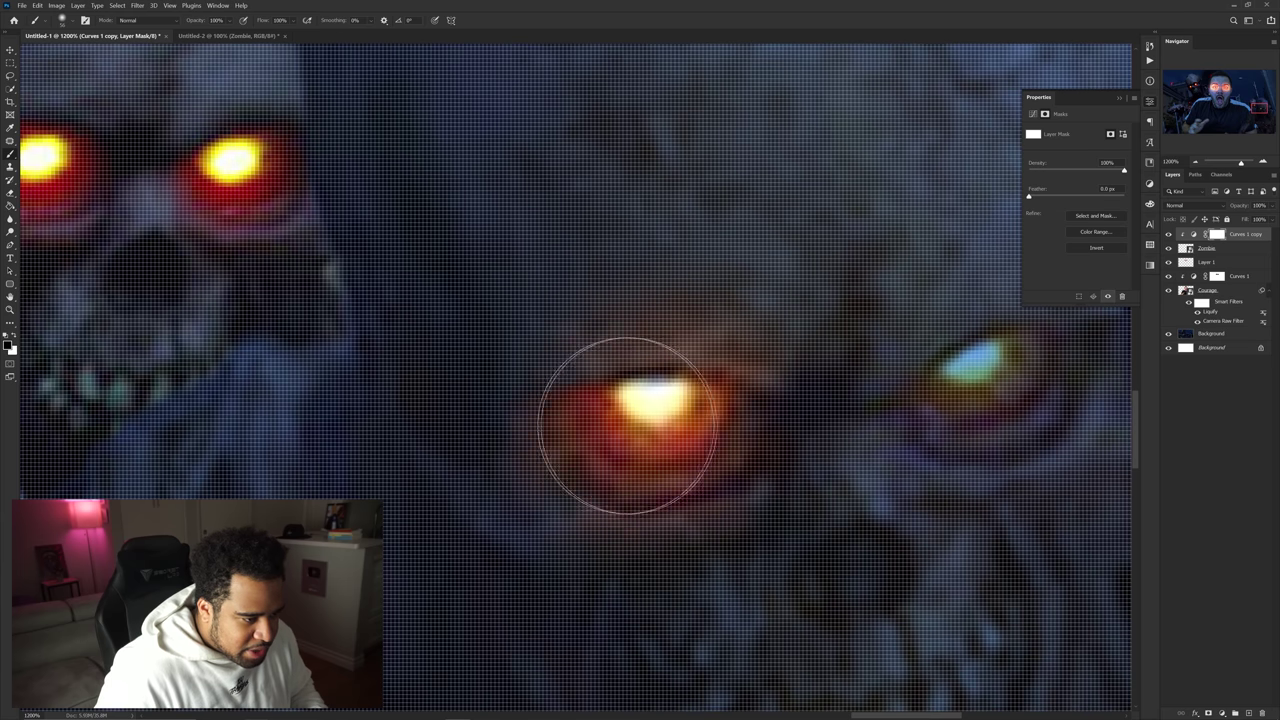
pyautogui.moveTo(943, 400); pyautogui.dragTo(986, 377)
# Paint black on the Curves 1 copy mask over the glowing embers across the new zombie's torso.
pyautogui.scroll(-3, 1000, 388)
pyautogui.scroll(-5, 1000, 388)
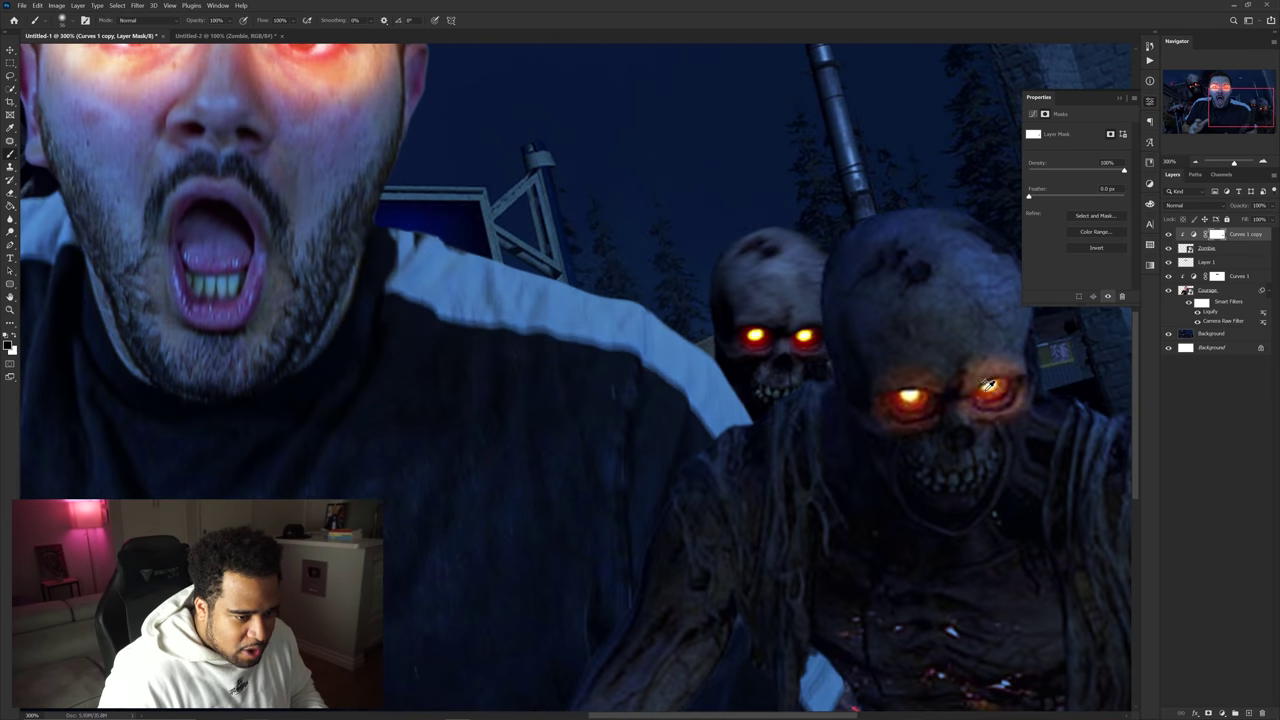
pyautogui.scroll(2, 386, 406)
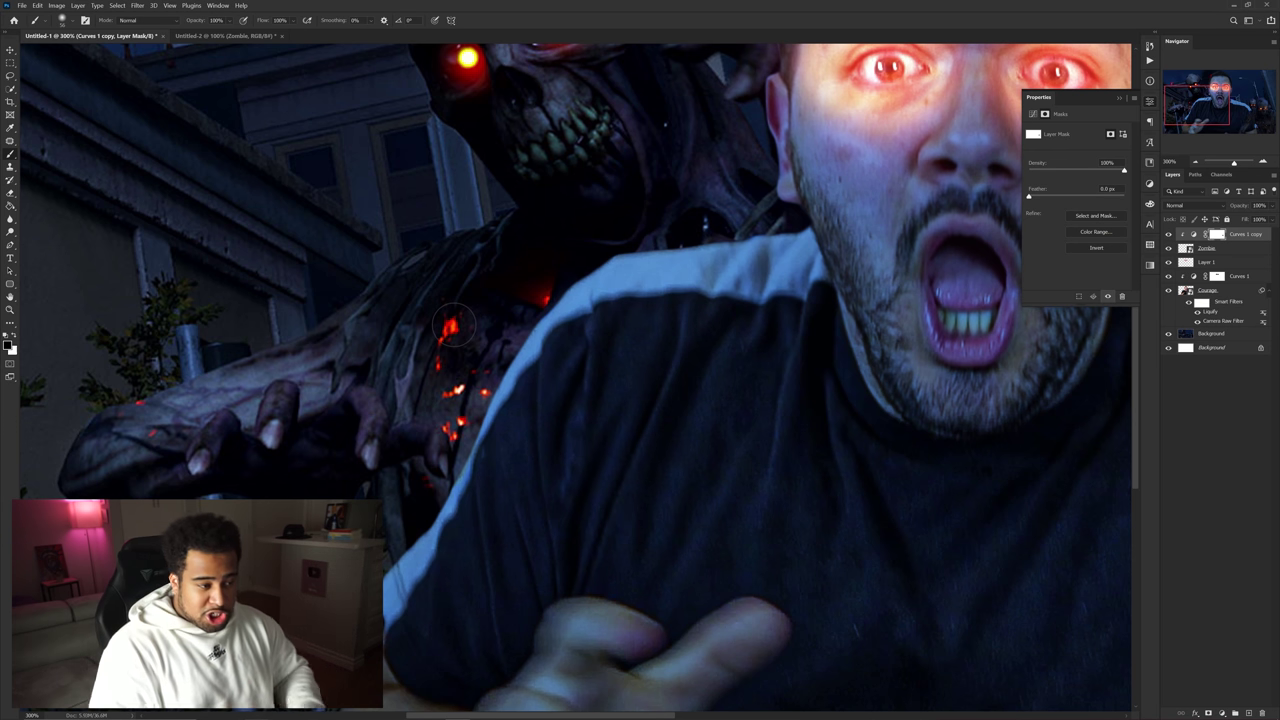
pyautogui.scroll(-2, 452, 326)
pyautogui.scroll(3, 770, 449)
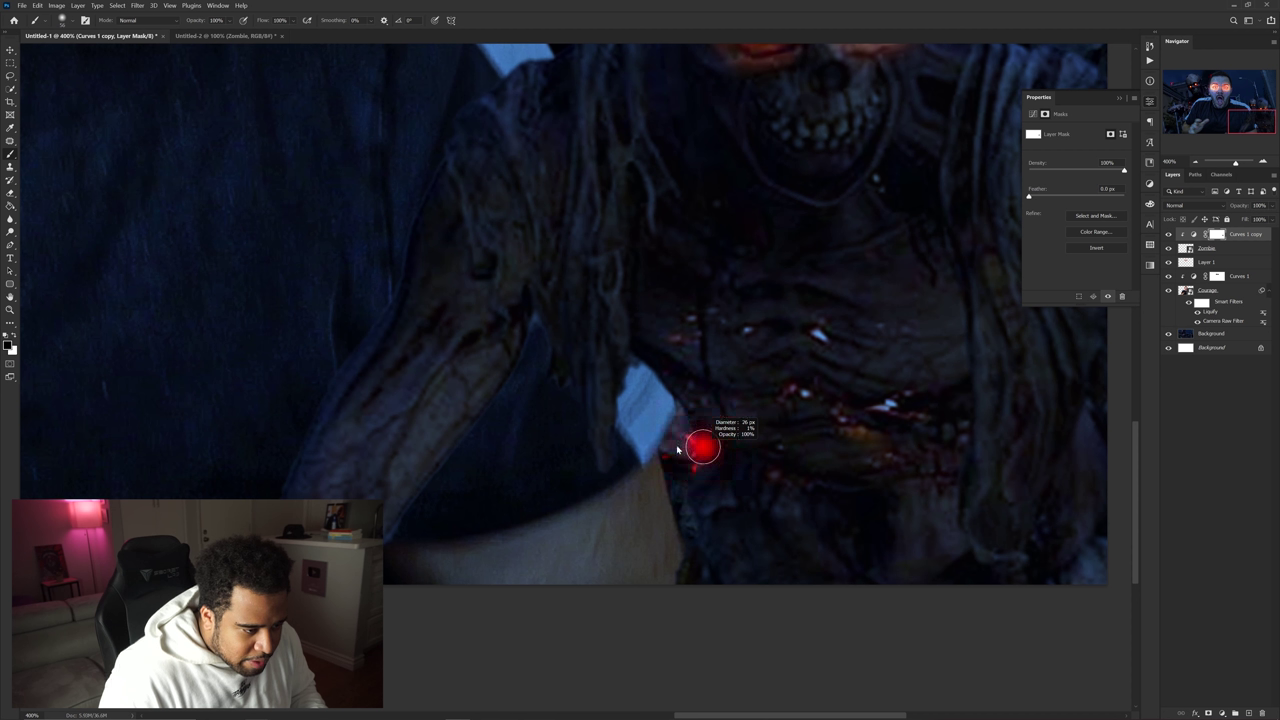
pyautogui.press('x')
pyautogui.press('x')
pyautogui.moveTo(783, 475); pyautogui.dragTo(792, 484)
pyautogui.moveTo(890, 482)
pyautogui.mouseDown()
pyautogui.moveTo(798, 401)
pyautogui.moveTo(913, 404)
pyautogui.moveTo(870, 414)
pyautogui.moveTo(719, 345)
pyautogui.moveTo(691, 375)
pyautogui.moveTo(787, 391)
pyautogui.mouseUp()
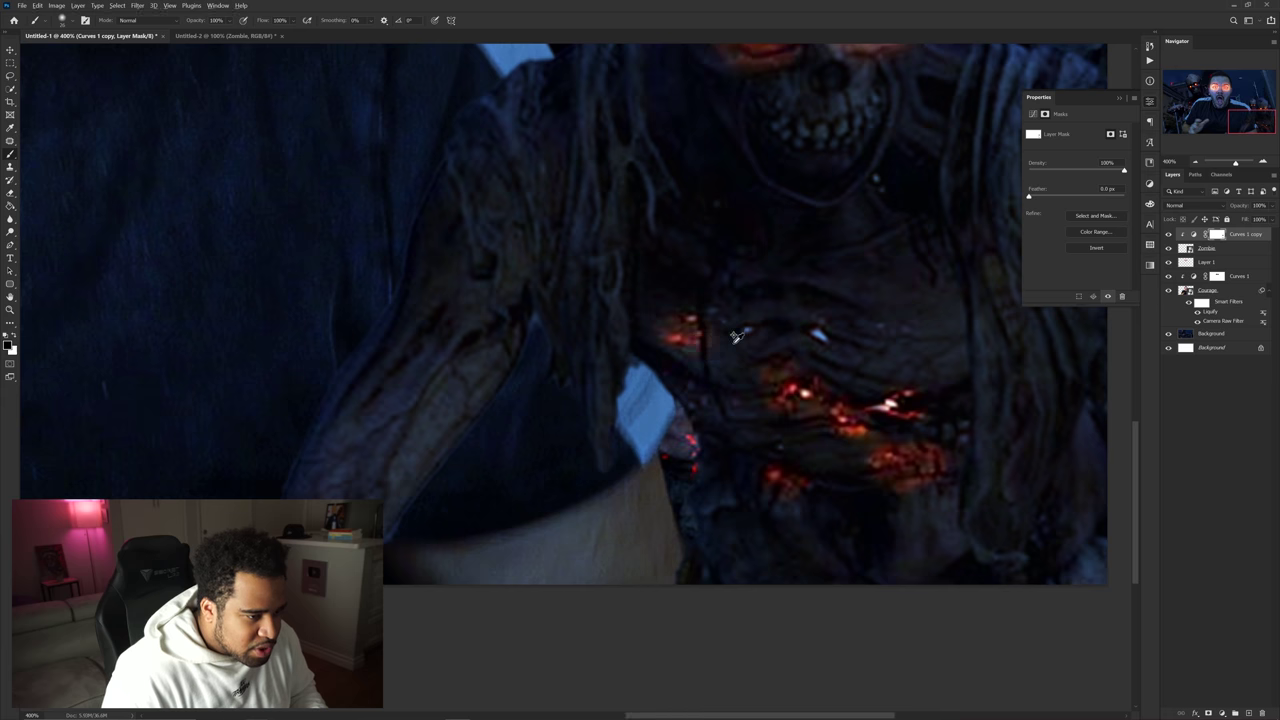
pyautogui.hotkey('ctrl', '1')
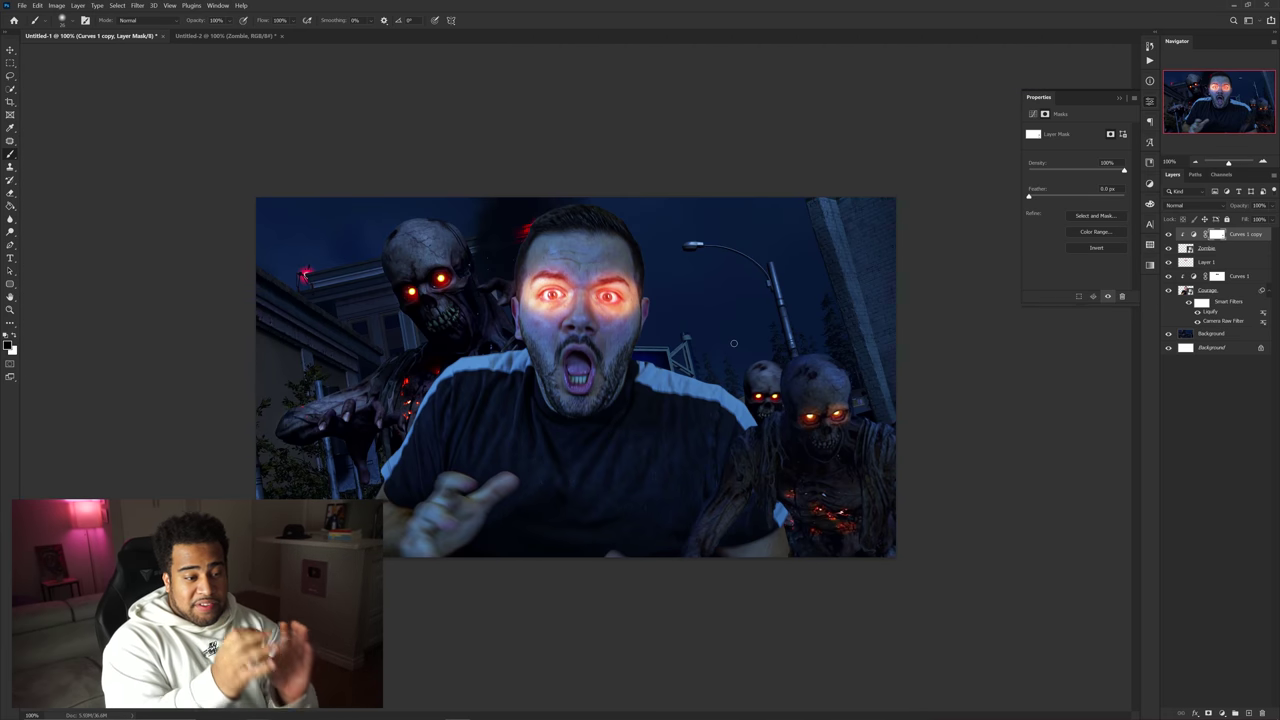
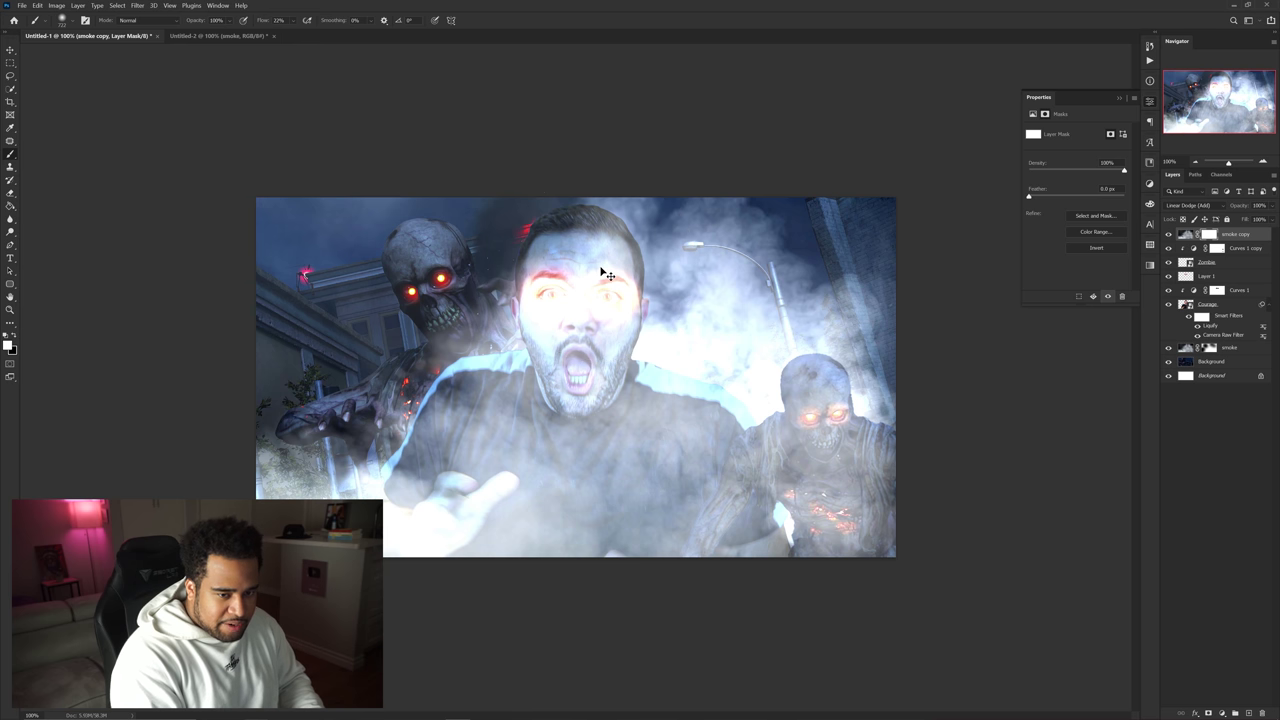
# Invert the smoke copy layer's mask to black.
pyautogui.hotkey('ctrl', 'i')
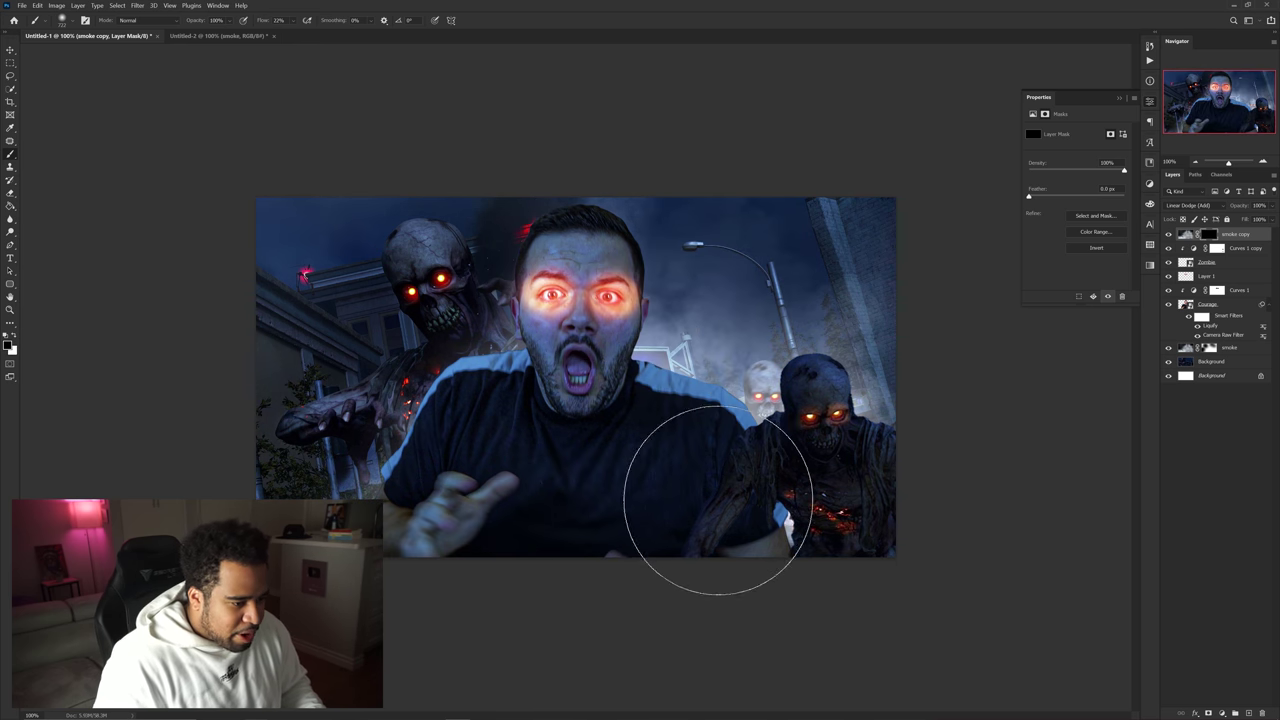
# Paint white on the smoke copy mask across the lower part of the image and set that layer's fill to 28%.
pyautogui.press('x')
pyautogui.press('x')
pyautogui.moveTo(675, 585)
pyautogui.mouseDown()
pyautogui.moveTo(680, 614)
pyautogui.moveTo(551, 629)
pyautogui.moveTo(357, 571)
pyautogui.moveTo(350, 450)
pyautogui.moveTo(686, 434)
pyautogui.mouseUp()
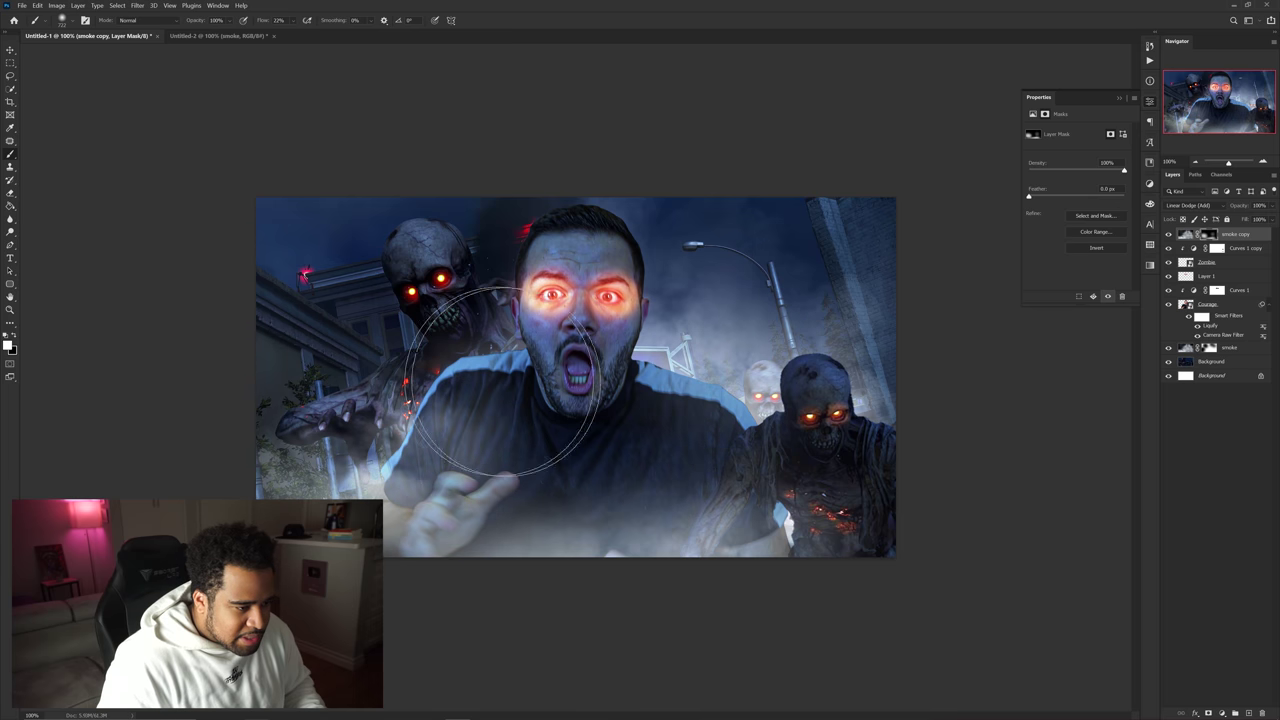
pyautogui.click(1272, 220)
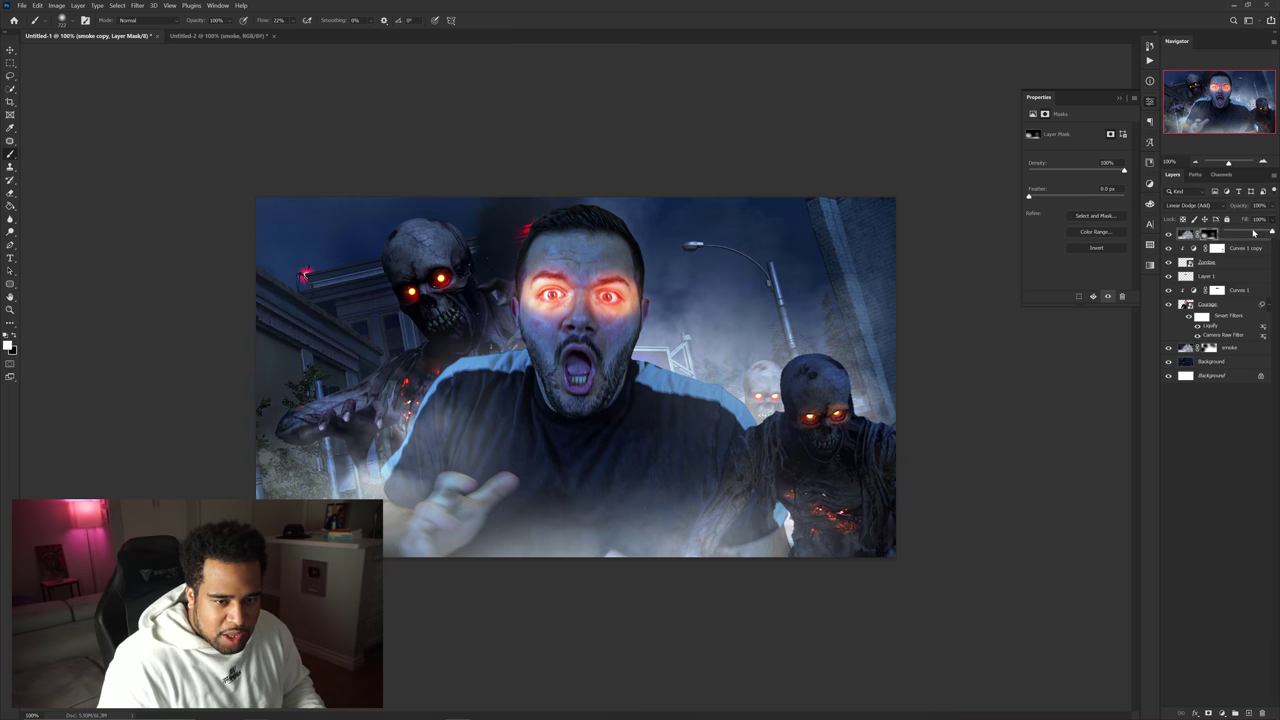
pyautogui.moveTo(1245, 233); pyautogui.dragTo(1241, 233)
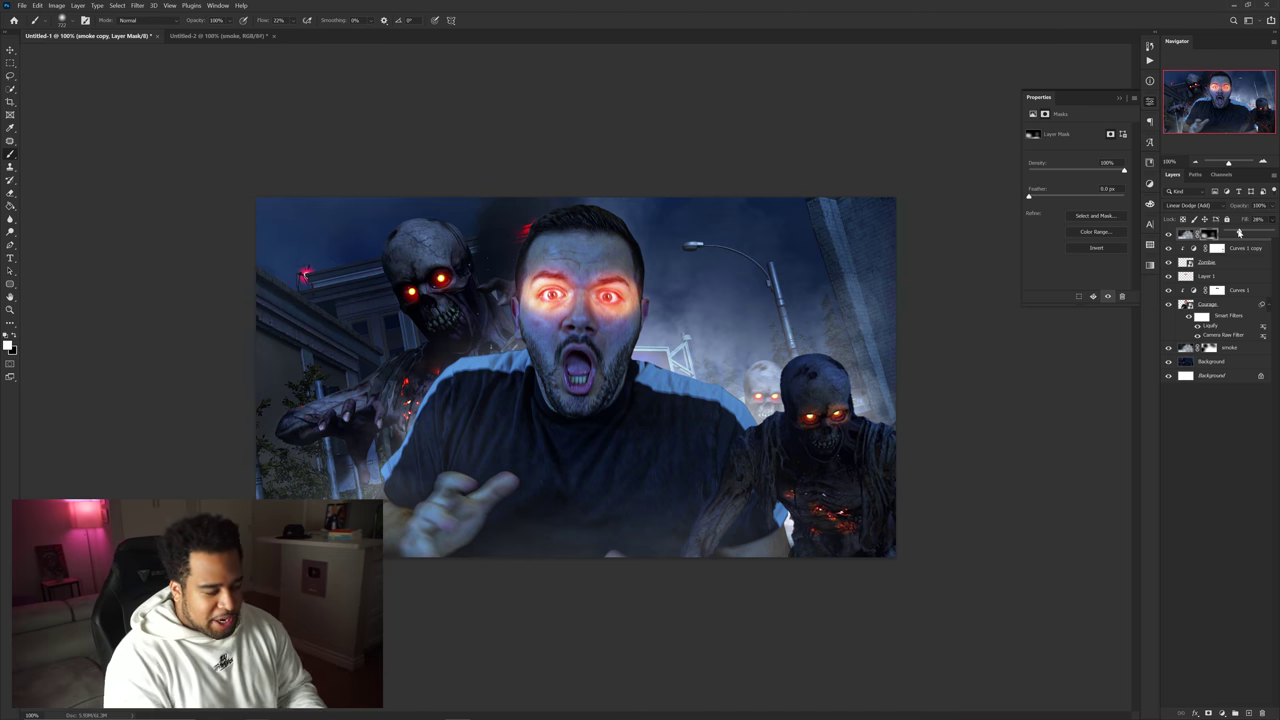
# Create a new layer above the smoke layer and set the brush's foreground color to orange db7817.
pyautogui.press('v')
pyautogui.click(1235, 349)
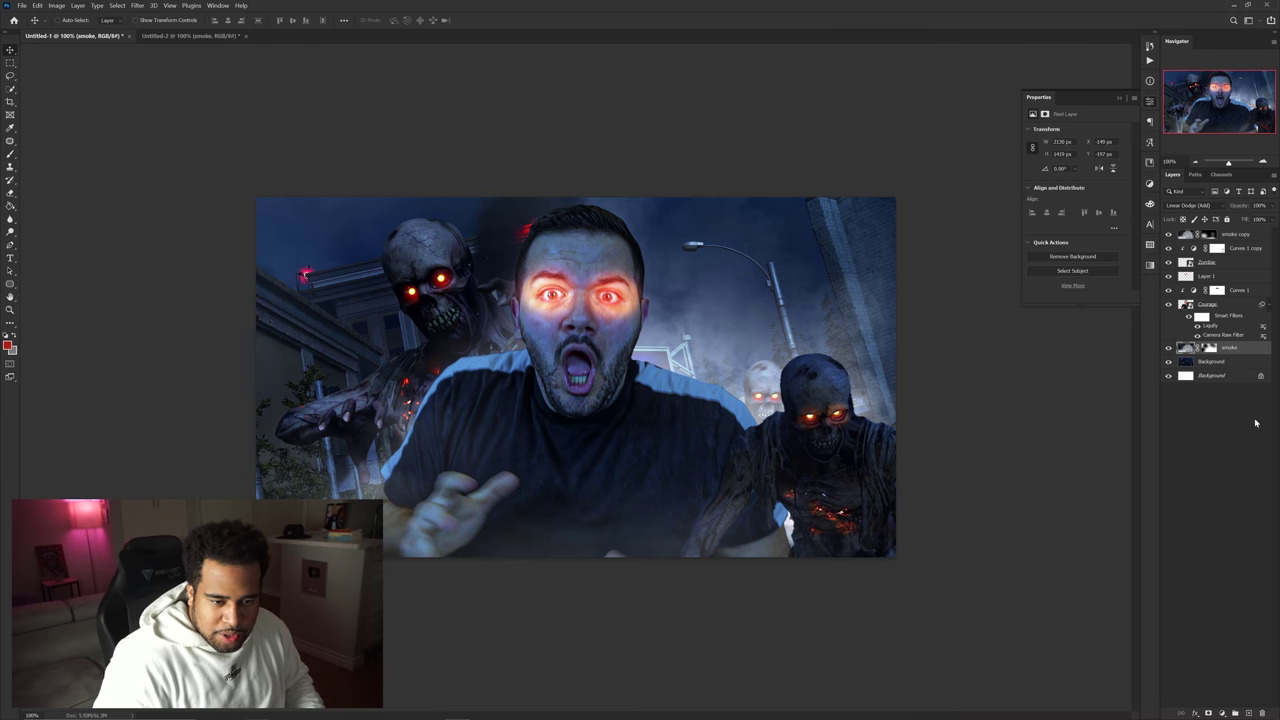
pyautogui.click(1247, 712)
pyautogui.press('b')
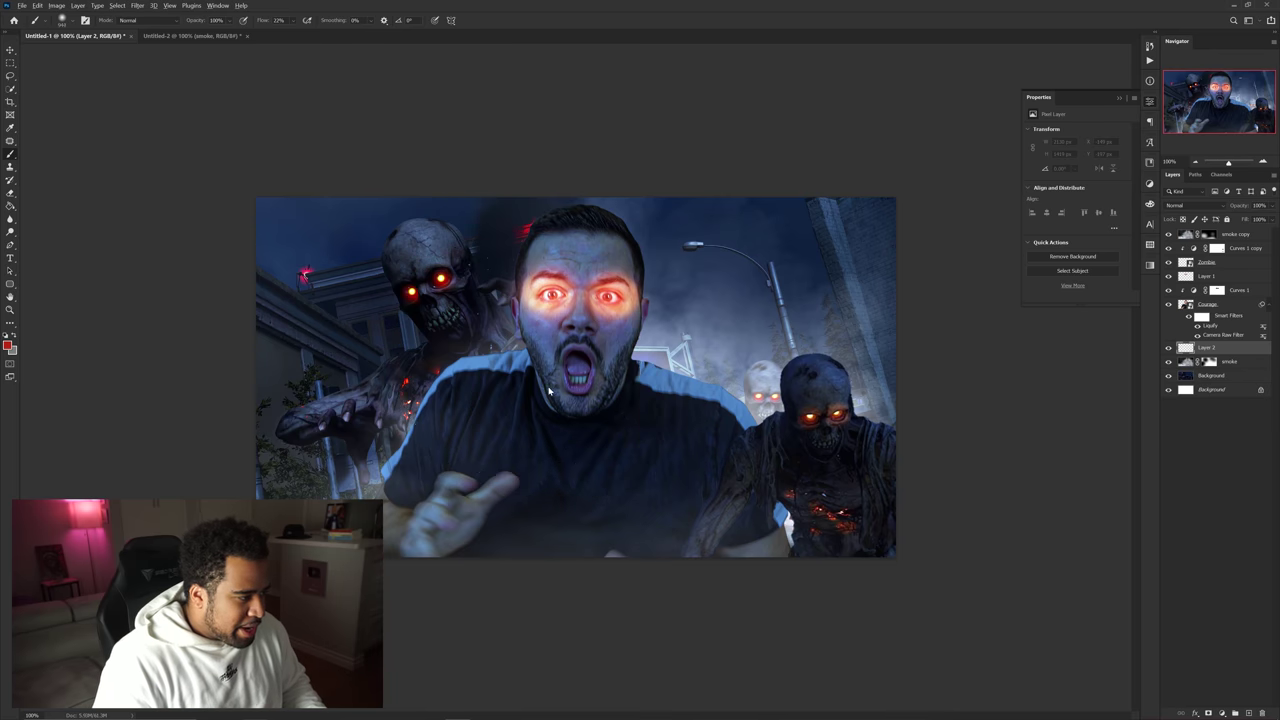
pyautogui.click(8, 346)
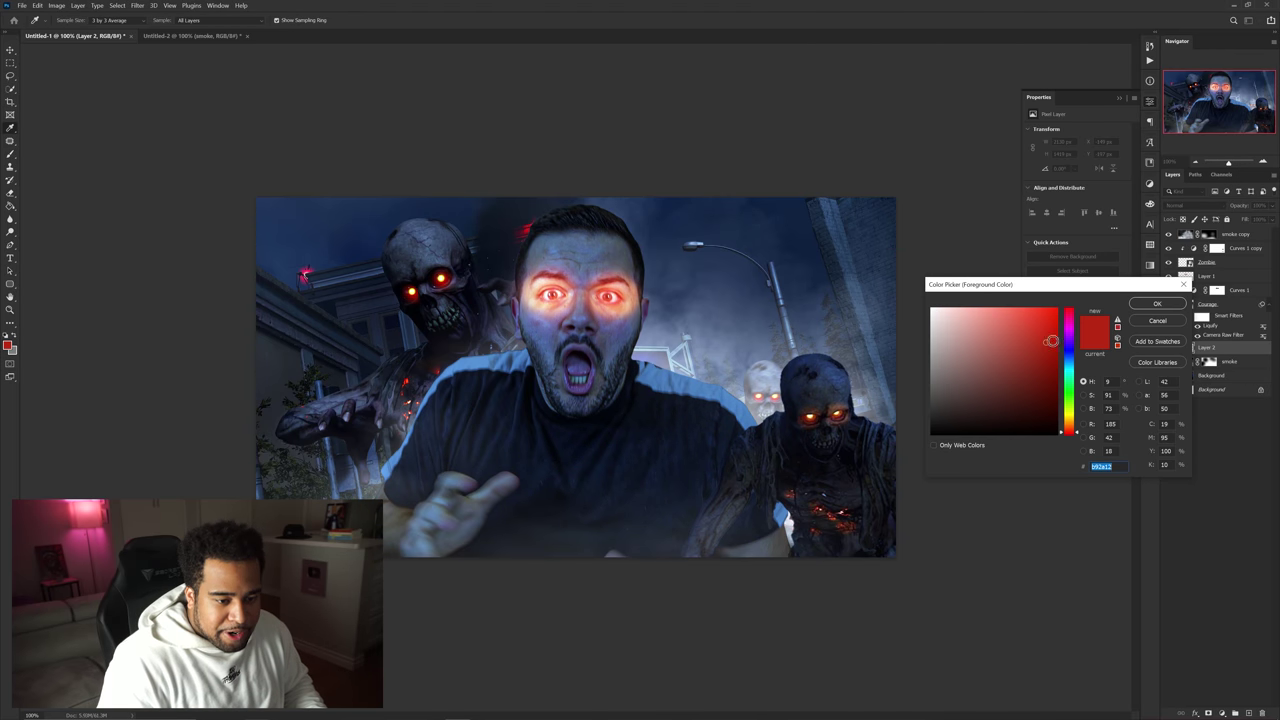
pyautogui.moveTo(1078, 434); pyautogui.dragTo(1070, 427)
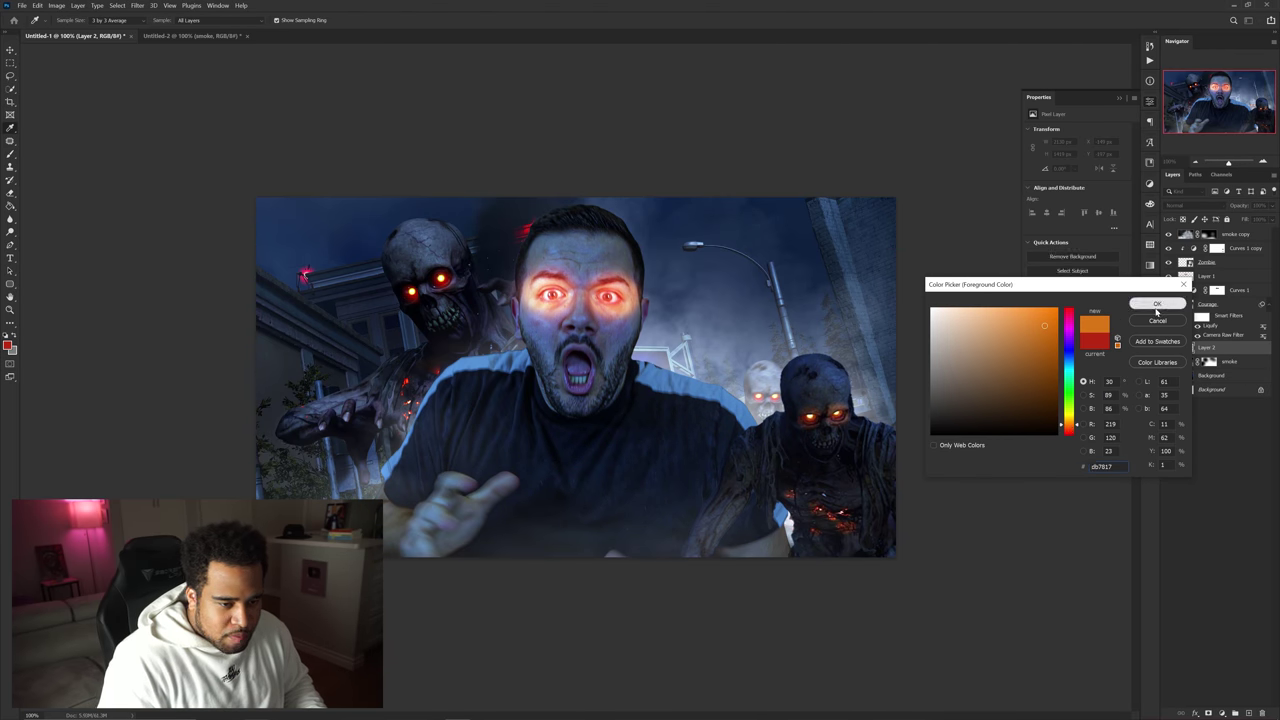
pyautogui.click(1157, 304)
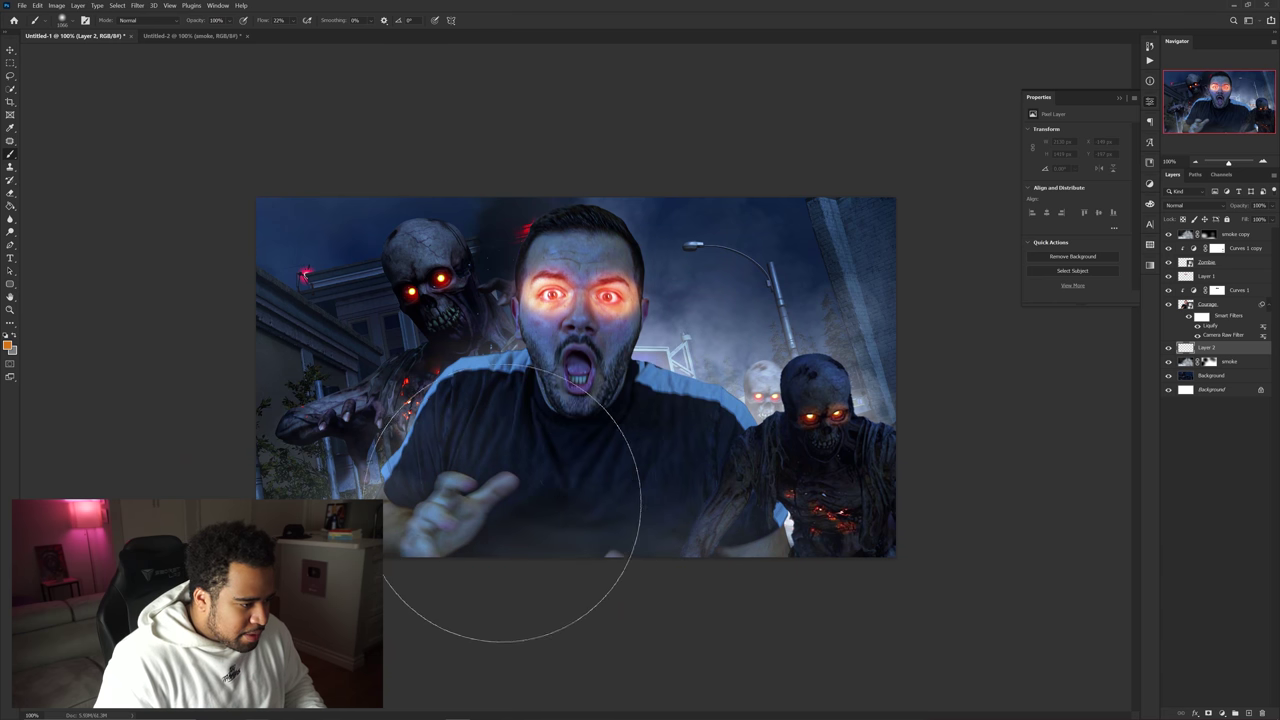
# Paint a large orange glow behind the man on Layer 2 and set its blend mode to Linear Dodge (Add).
pyautogui.moveTo(514, 543)
pyautogui.mouseDown()
pyautogui.moveTo(620, 477)
pyautogui.moveTo(500, 457)
pyautogui.moveTo(597, 460)
pyautogui.moveTo(689, 530)
pyautogui.moveTo(669, 559)
pyautogui.mouseUp()
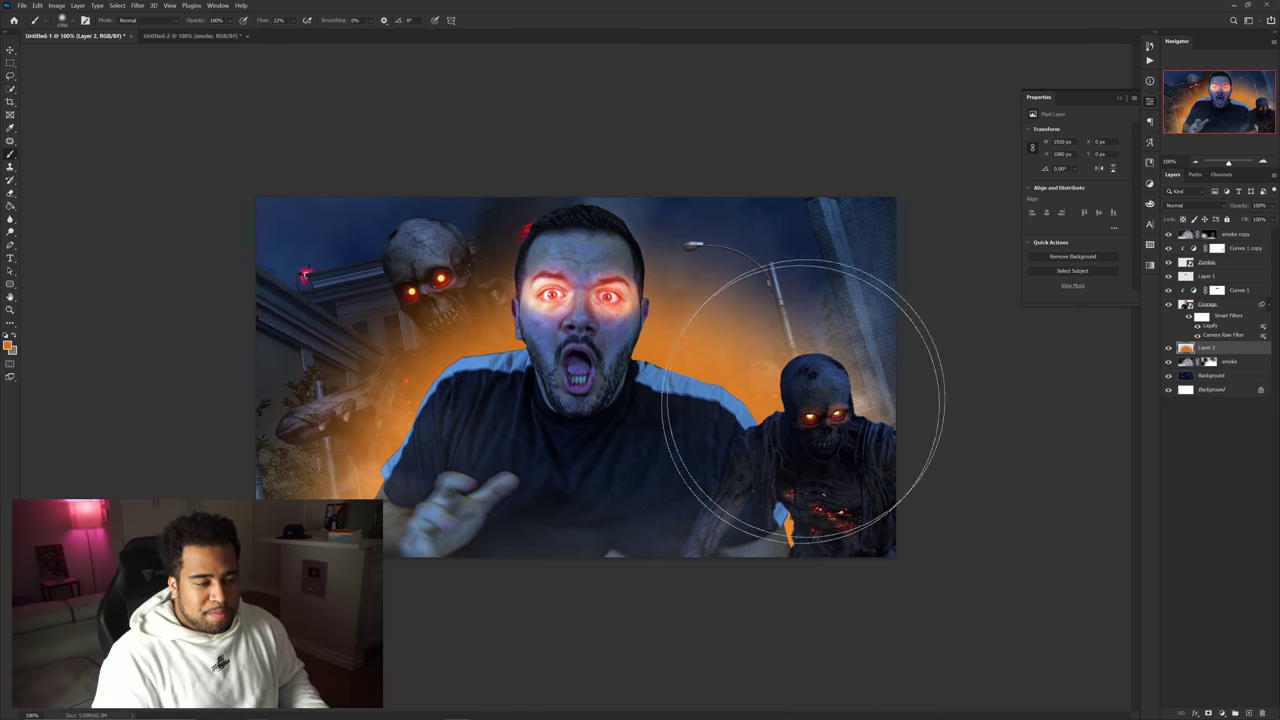
pyautogui.click(1188, 205)
pyautogui.click(1194, 307)
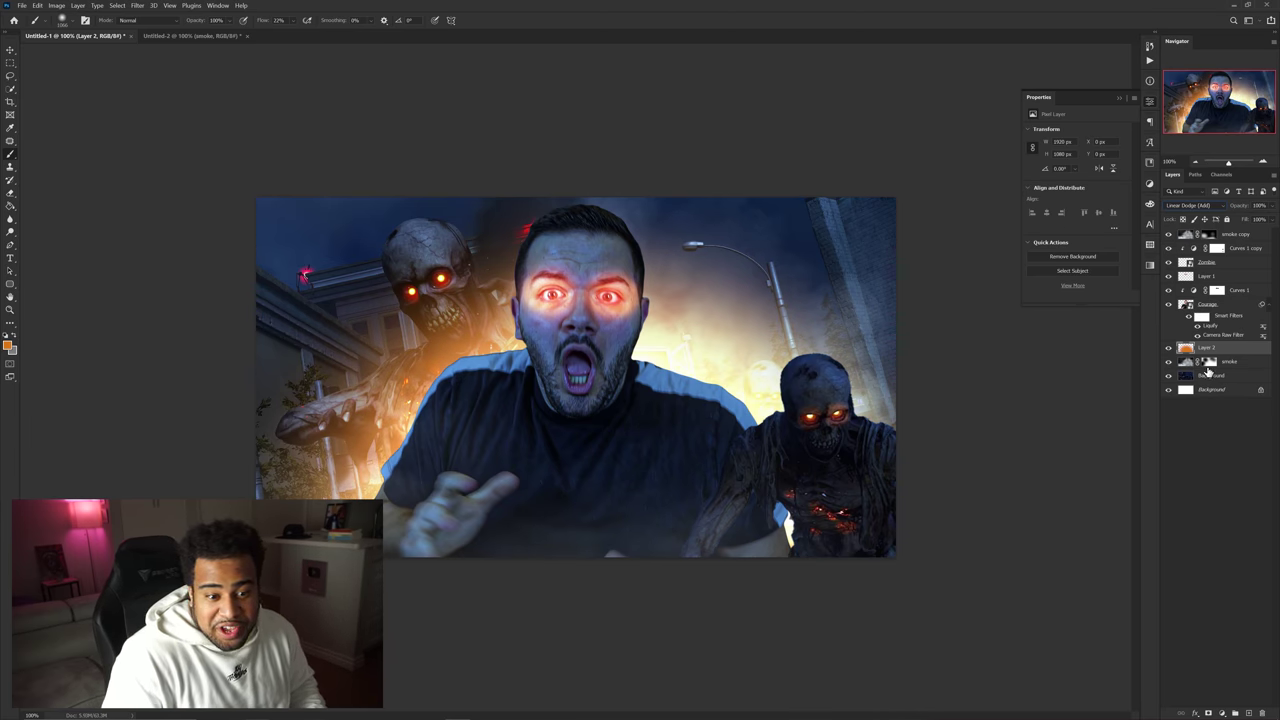
pyautogui.click(1209, 362)
pyautogui.click(1209, 713)
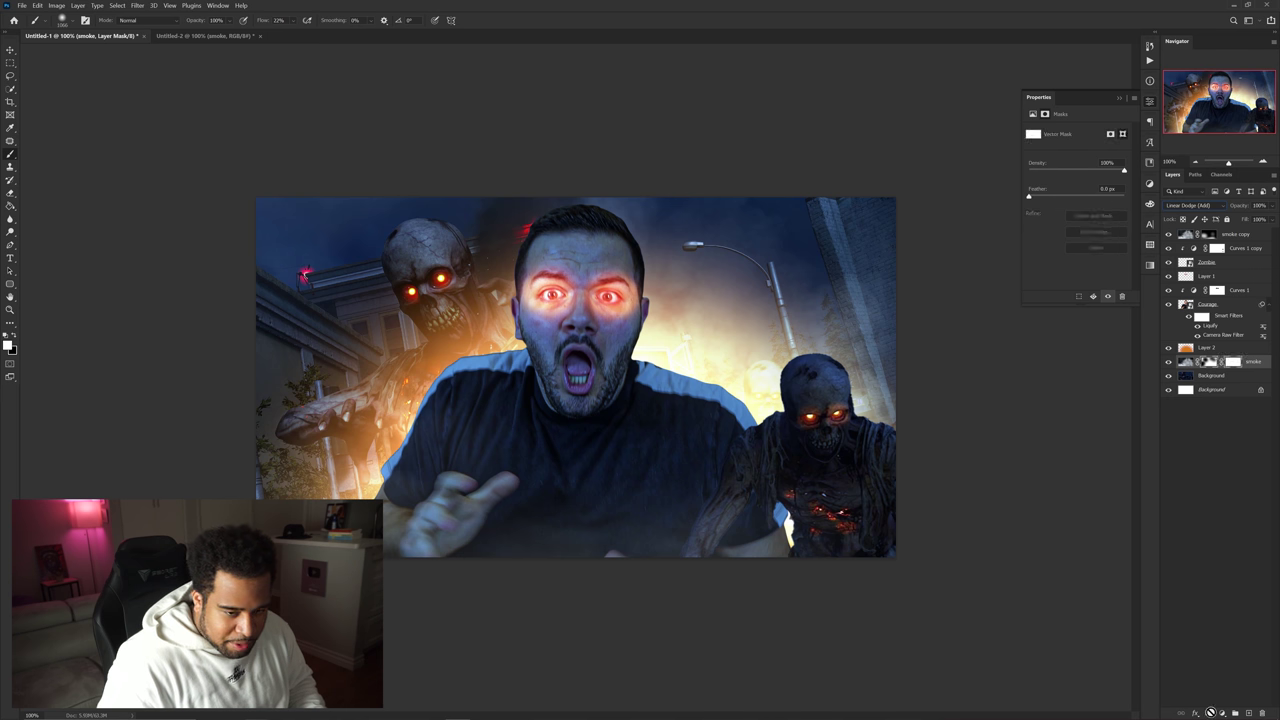
pyautogui.hotkey('ctrl', 'z')
pyautogui.click(1222, 713)
pyautogui.click(1034, 580)
# Resize the soft brush and paint black on the smoke layer's mask between the man and the front zombie to reduce the bright smoke.
pyautogui.keyDown('alt'); pyautogui.rightClick(692, 363); pyautogui.keyUp('alt')
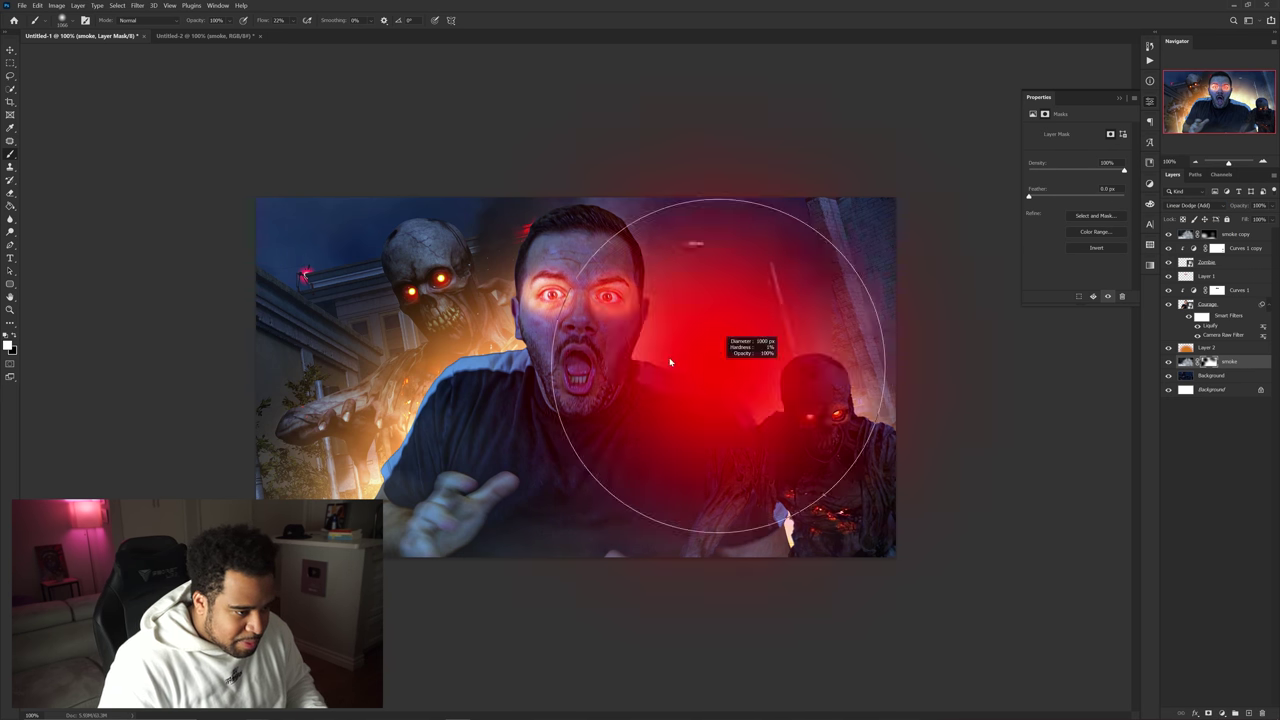
pyautogui.keyDown('alt'); pyautogui.rightClick(682, 356); pyautogui.keyUp('alt')
pyautogui.press('x')
pyautogui.moveTo(686, 356)
pyautogui.mouseDown()
pyautogui.moveTo(787, 400)
pyautogui.moveTo(747, 370)
pyautogui.moveTo(779, 405)
pyautogui.mouseUp()
pyautogui.press('v')
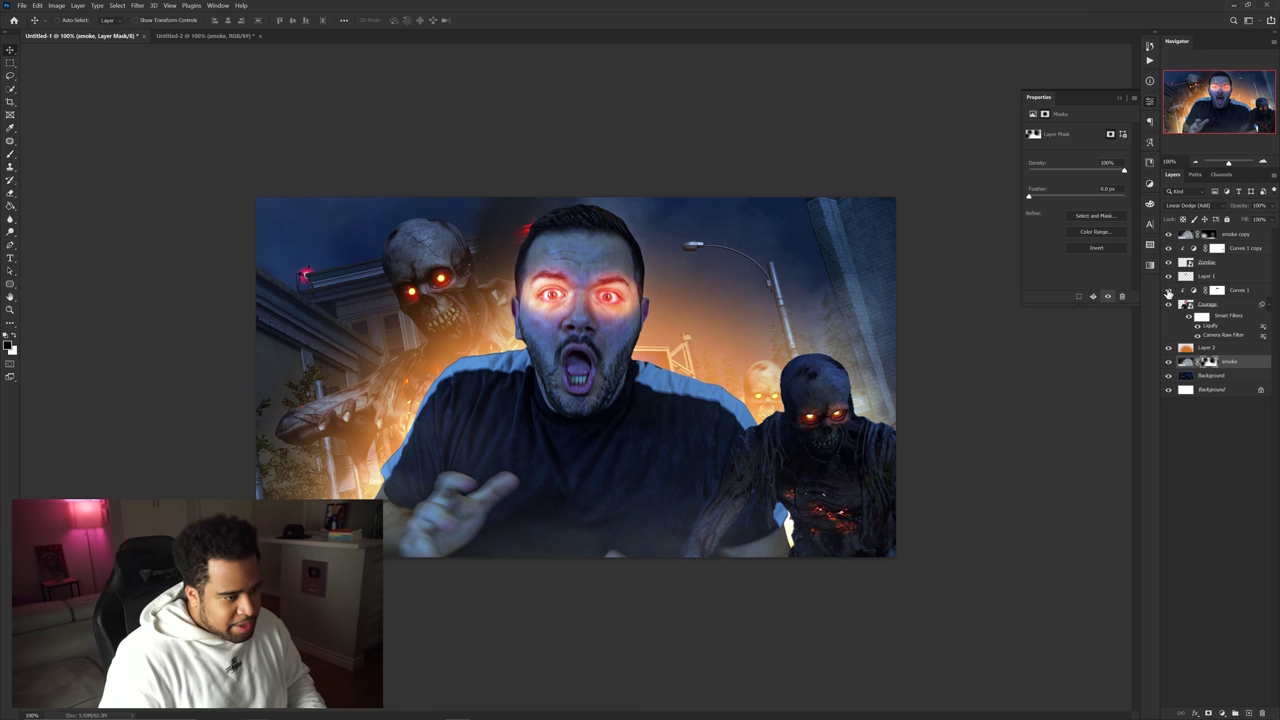
# Adjust Layer 2's orange glow with Hue/Saturation, using hue -6 and saturation +11.
pyautogui.click(1212, 348)
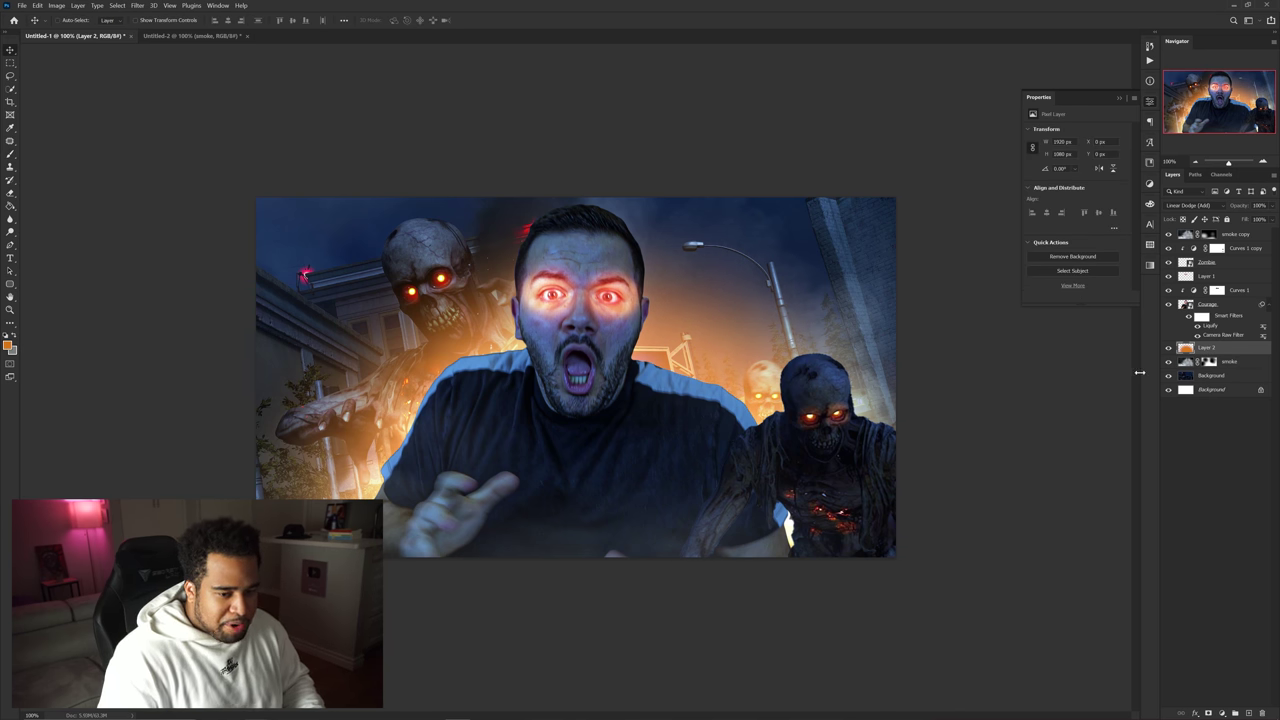
pyautogui.hotkey('ctrl', 'u')
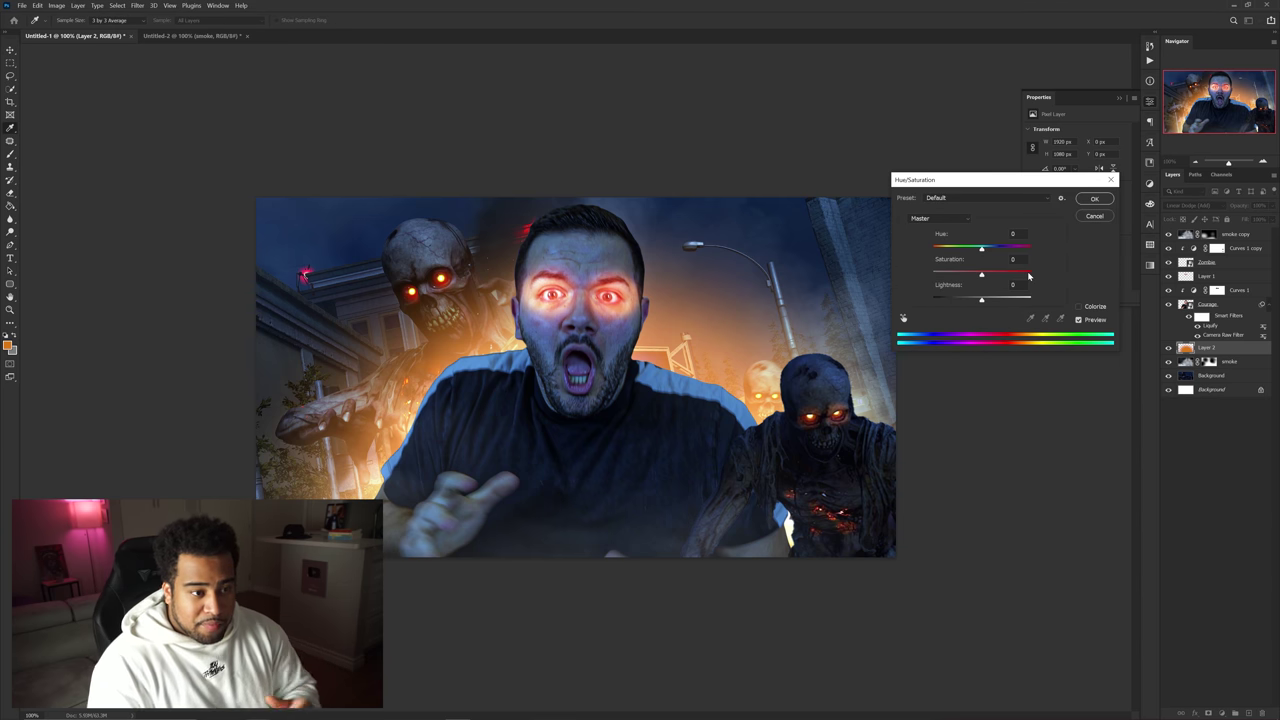
pyautogui.moveTo(982, 250); pyautogui.dragTo(979, 251)
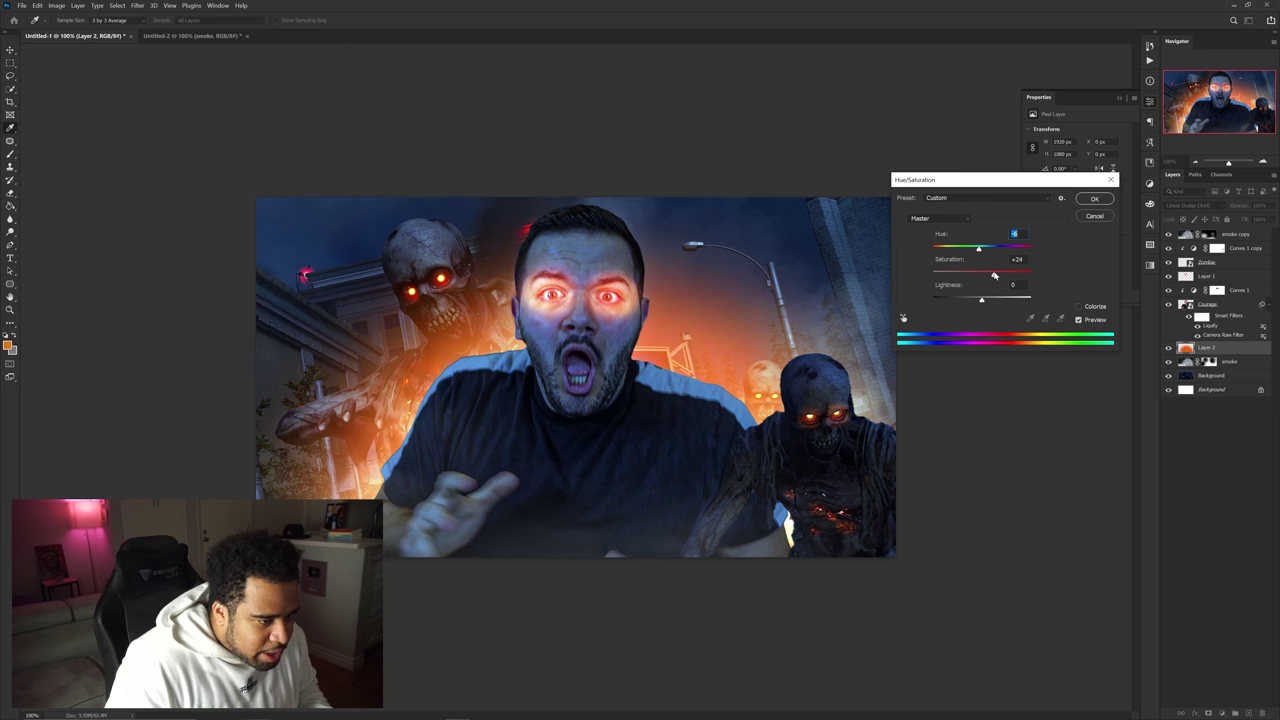
pyautogui.click(1094, 199)
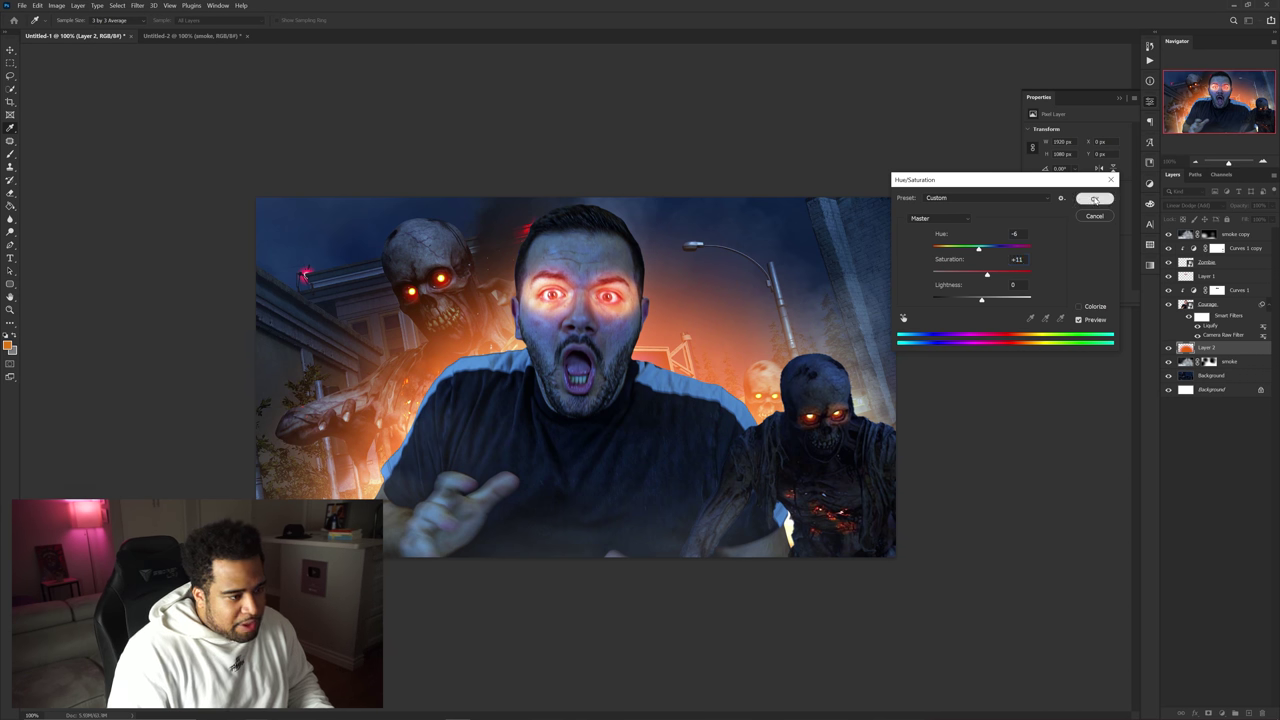
pyautogui.moveTo(651, 370); pyautogui.dragTo(530, 292)
pyautogui.press('f')
pyautogui.press('f')
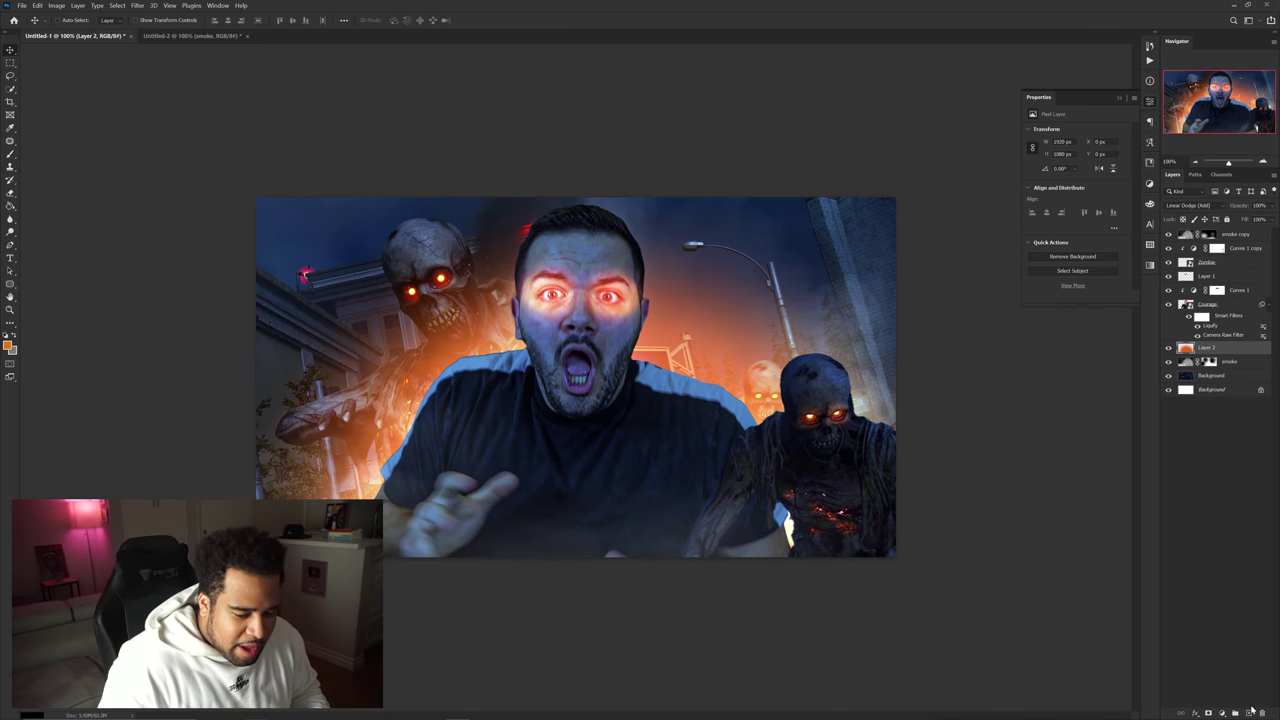
# Paint a smaller orange glow behind the man's shoulders on a new layer above Layer 2 and set it to Linear Dodge (Add).
pyautogui.click(1248, 713)
pyautogui.press('b')
pyautogui.rightClick(568, 373)
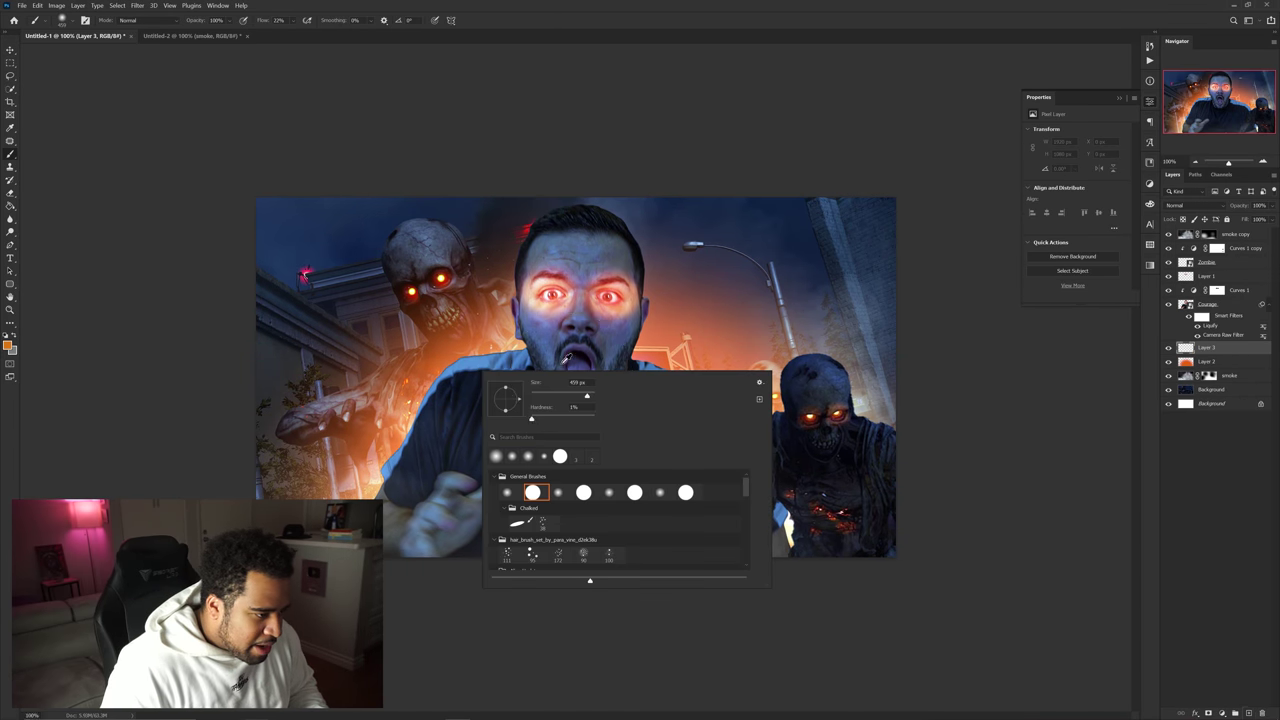
pyautogui.keyDown('alt'); pyautogui.rightClick(551, 362); pyautogui.keyUp('alt')
pyautogui.moveTo(579, 390)
pyautogui.mouseDown()
pyautogui.moveTo(520, 407)
pyautogui.moveTo(495, 440)
pyautogui.mouseUp()
pyautogui.click(457, 462)
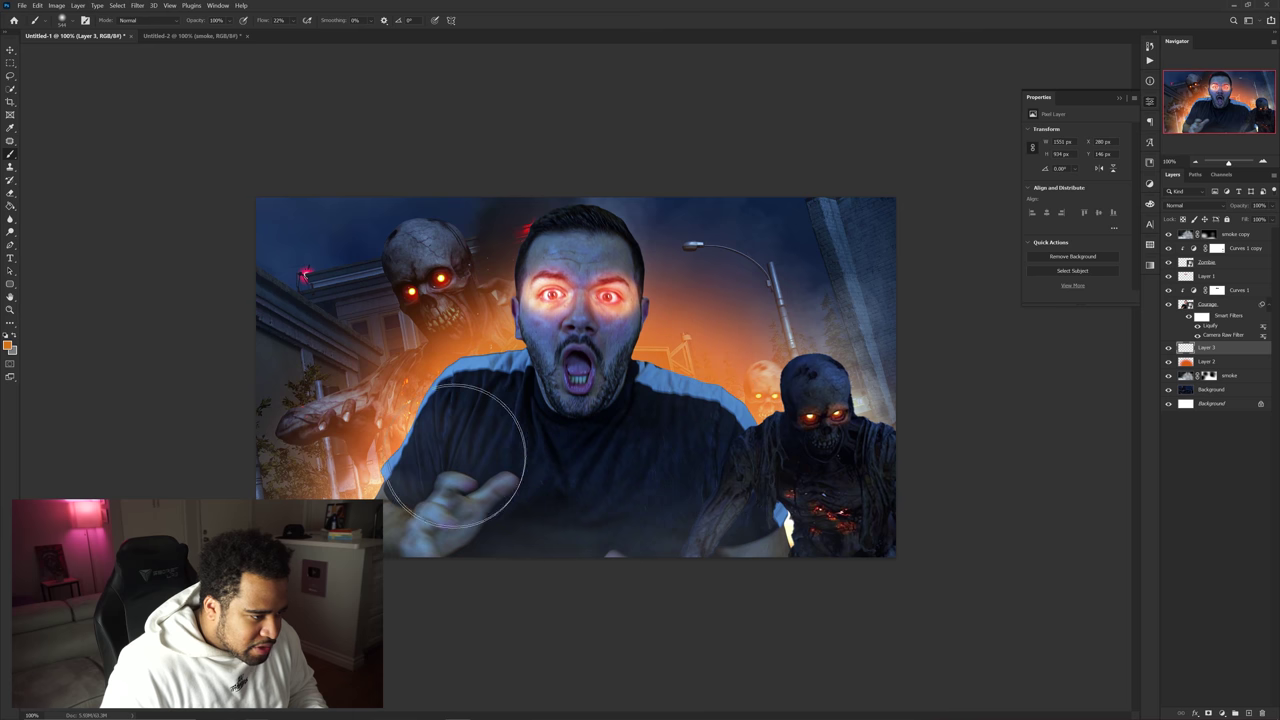
pyautogui.click(1193, 205)
pyautogui.click(1191, 306)
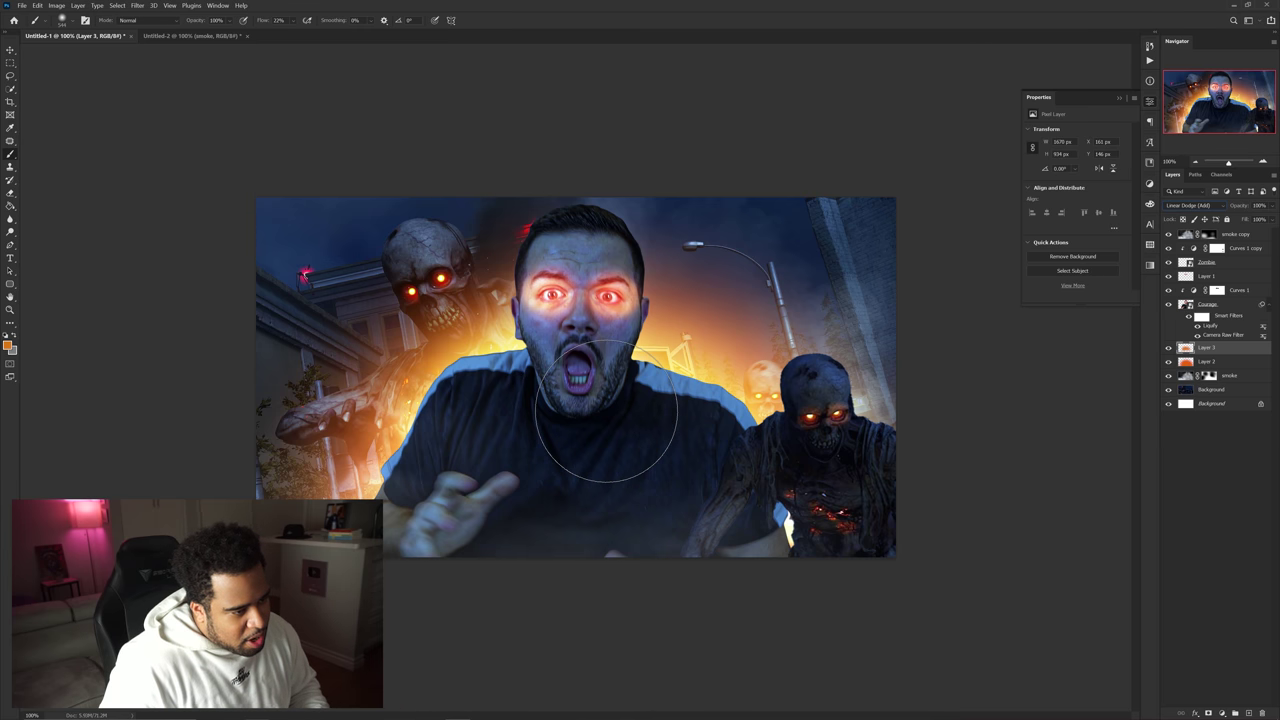
pyautogui.press('v')
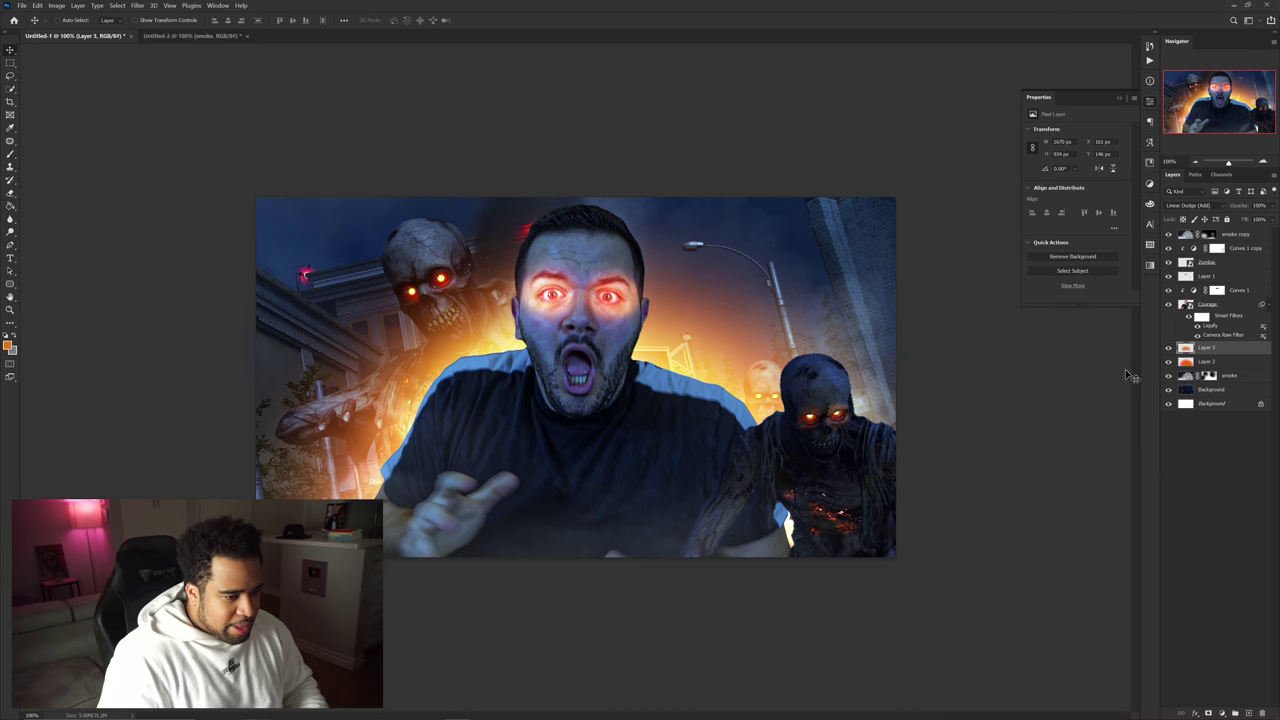
# Add a Hue/Saturation adjustment layer above Curves 1, colorize it to a saturated orange and raise its lightness.
pyautogui.click(1217, 291)
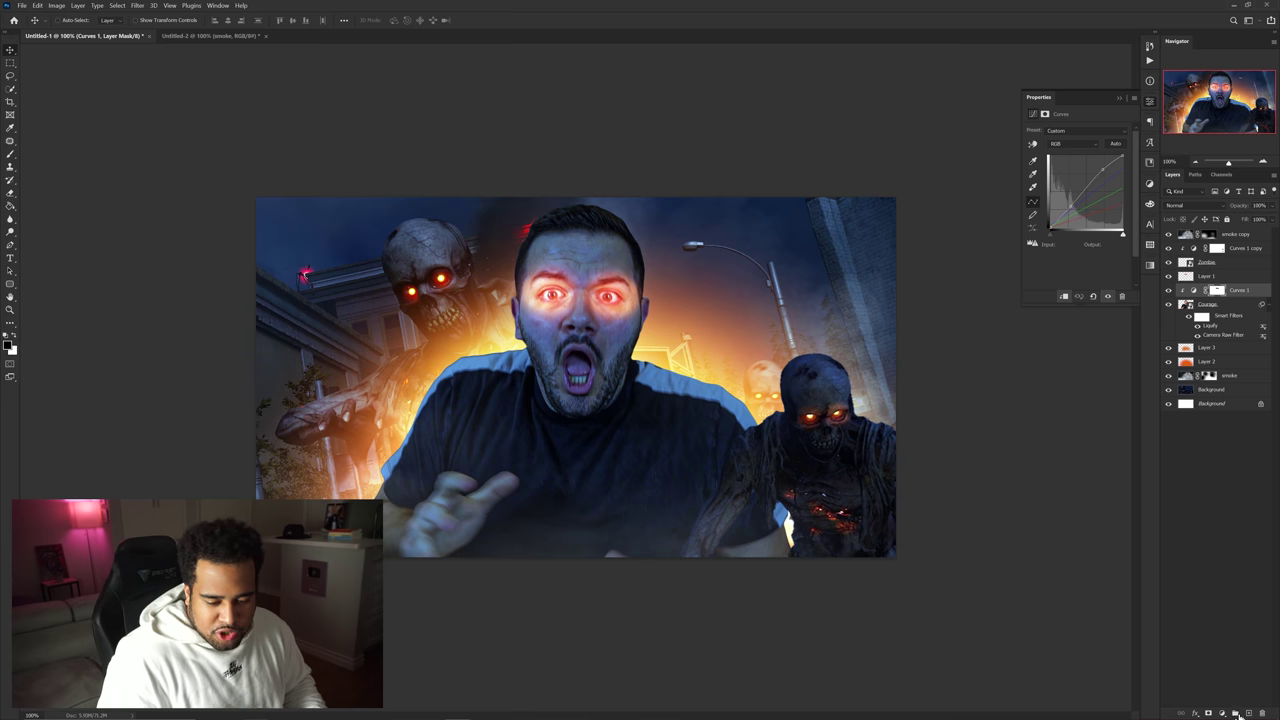
pyautogui.click(1223, 713)
pyautogui.click(1228, 624)
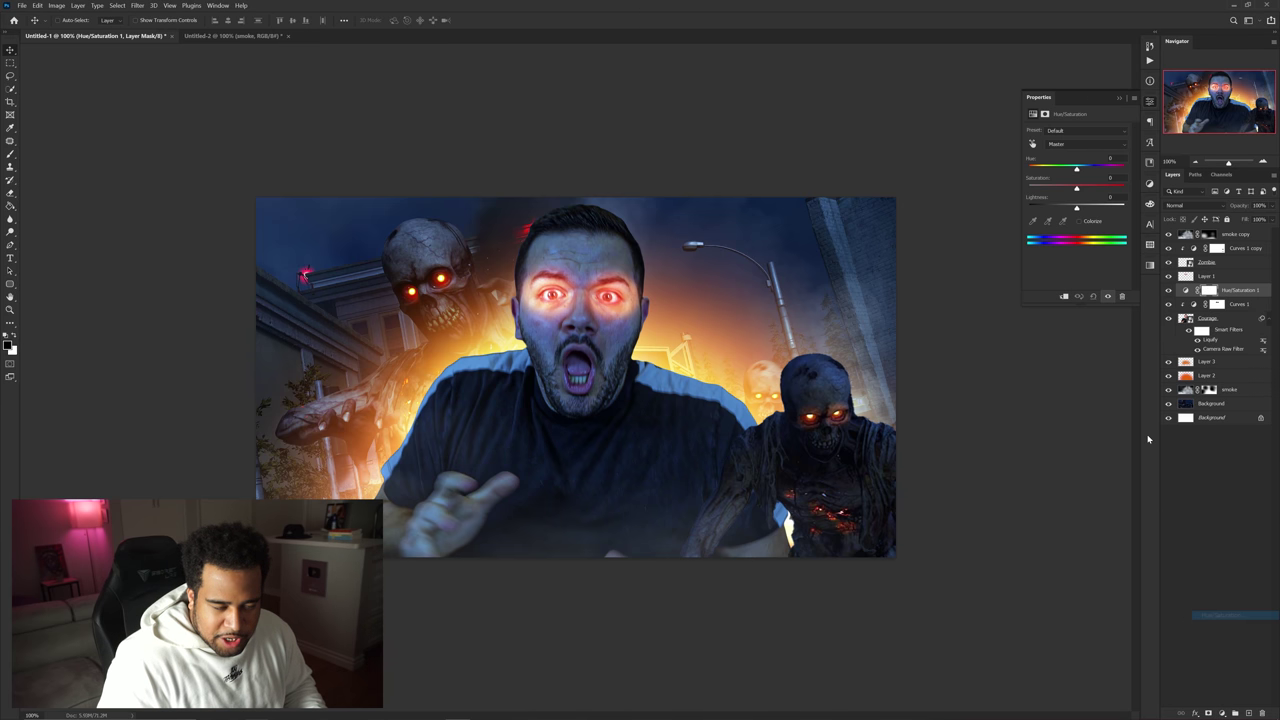
pyautogui.click(1079, 221)
pyautogui.moveTo(1076, 207); pyautogui.dragTo(1036, 170)
# Clip the Hue/Saturation 1 layer to the man's layer and invert its mask to black.
pyautogui.click(1225, 291)
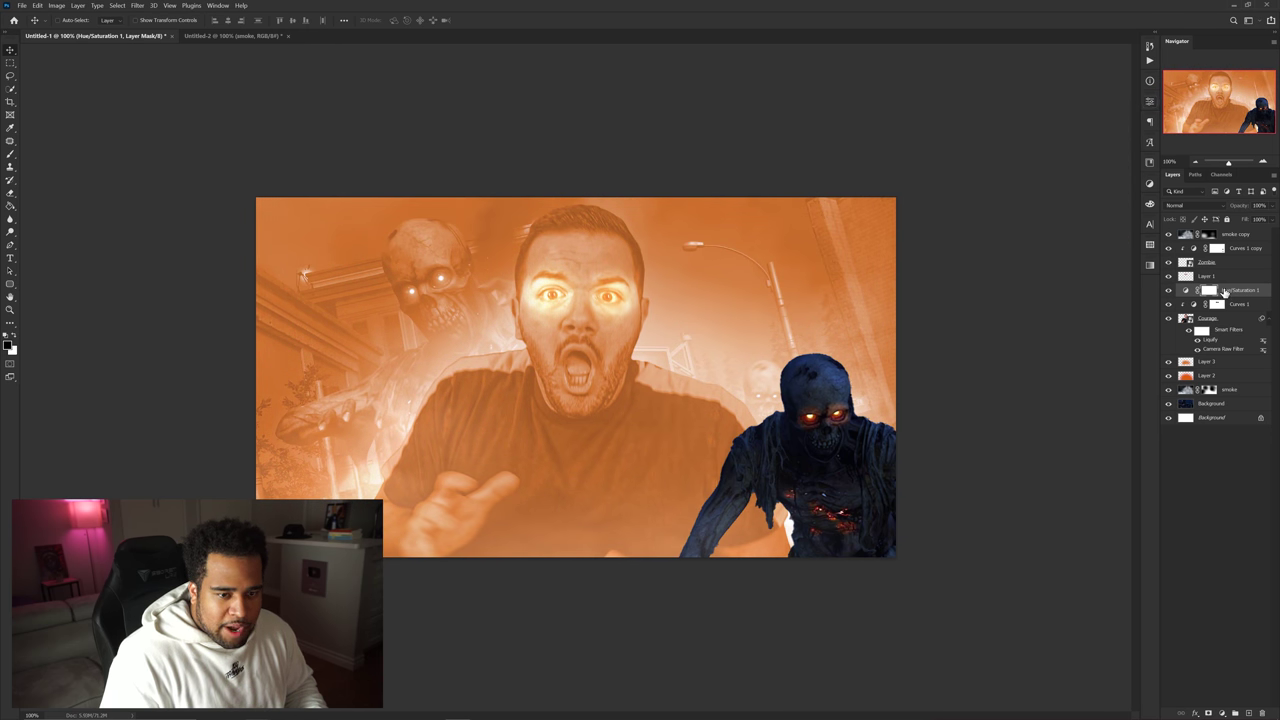
pyautogui.hotkey('ctrl', 'alt', 'g')
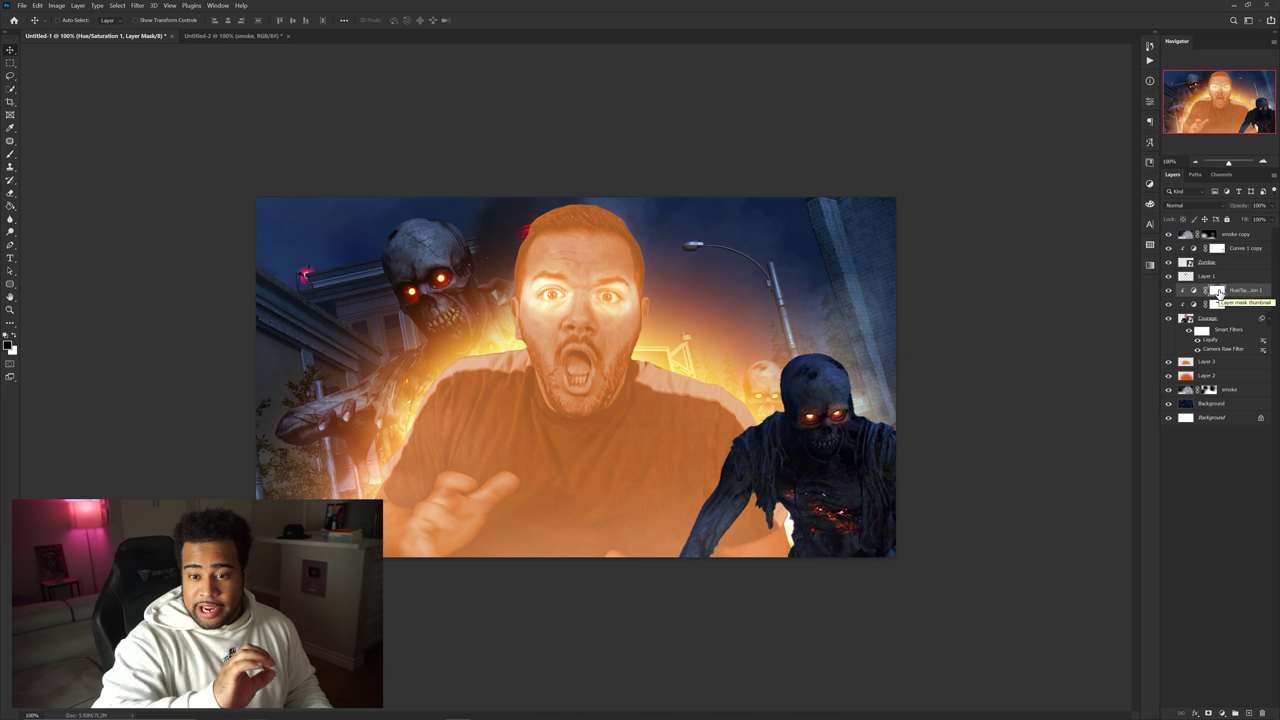
pyautogui.hotkey('ctrl', 'i')
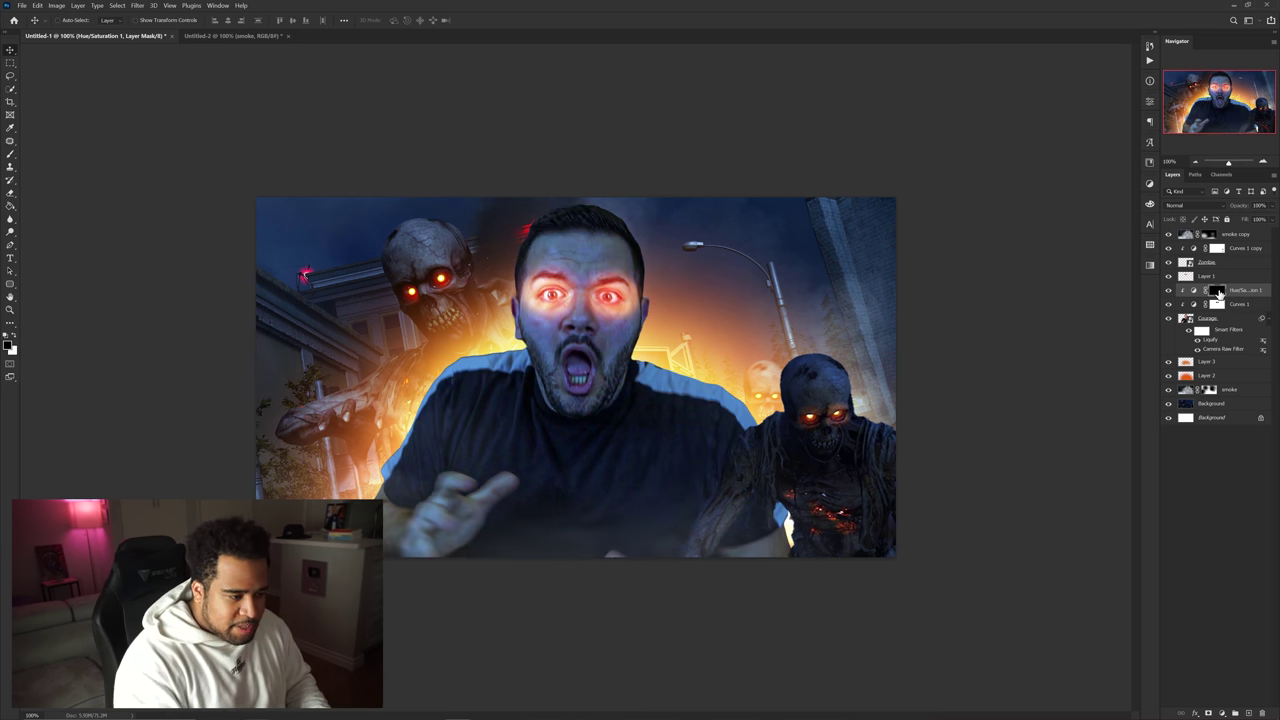
# Paint white with a small brush on the Hue/Saturation 1 mask along the top edge of the man's shoulder beside the zombie.
pyautogui.press('b')
pyautogui.scroll(3, 454, 378)
pyautogui.moveTo(650, 292); pyautogui.dragTo(590, 289)
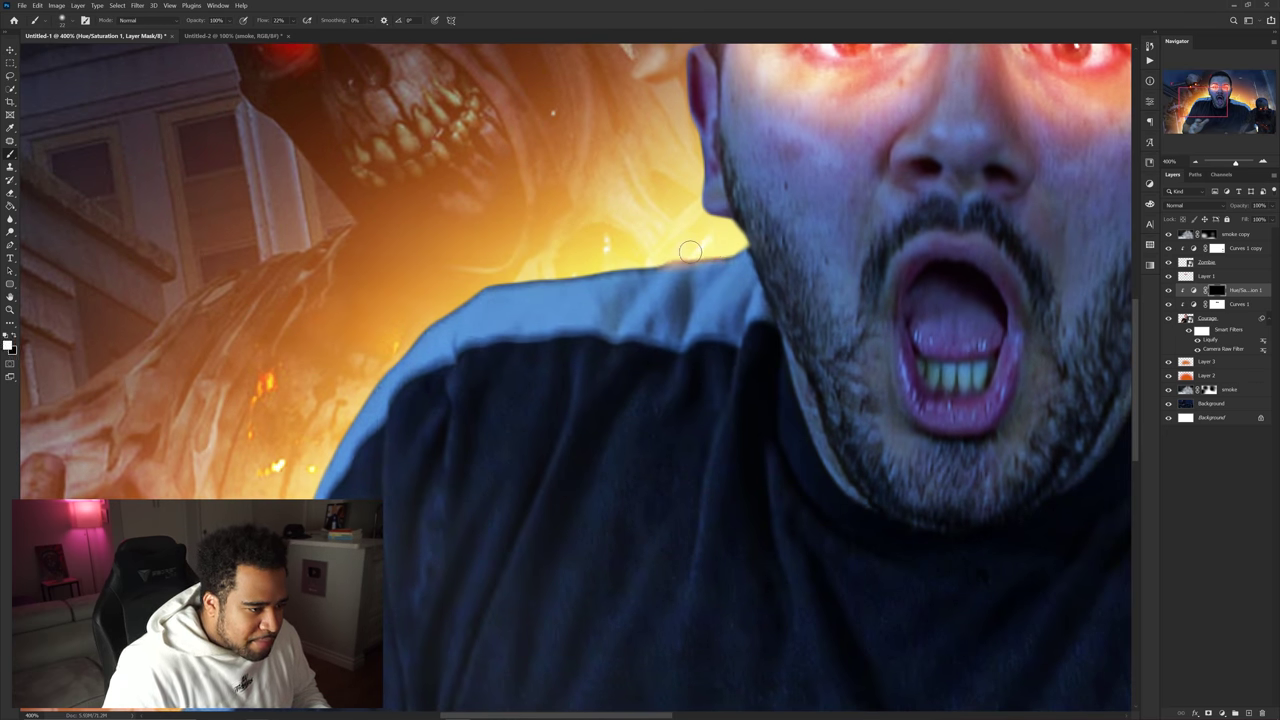
pyautogui.scroll(-2, 638, 268)
pyautogui.moveTo(638, 268); pyautogui.dragTo(739, 243)
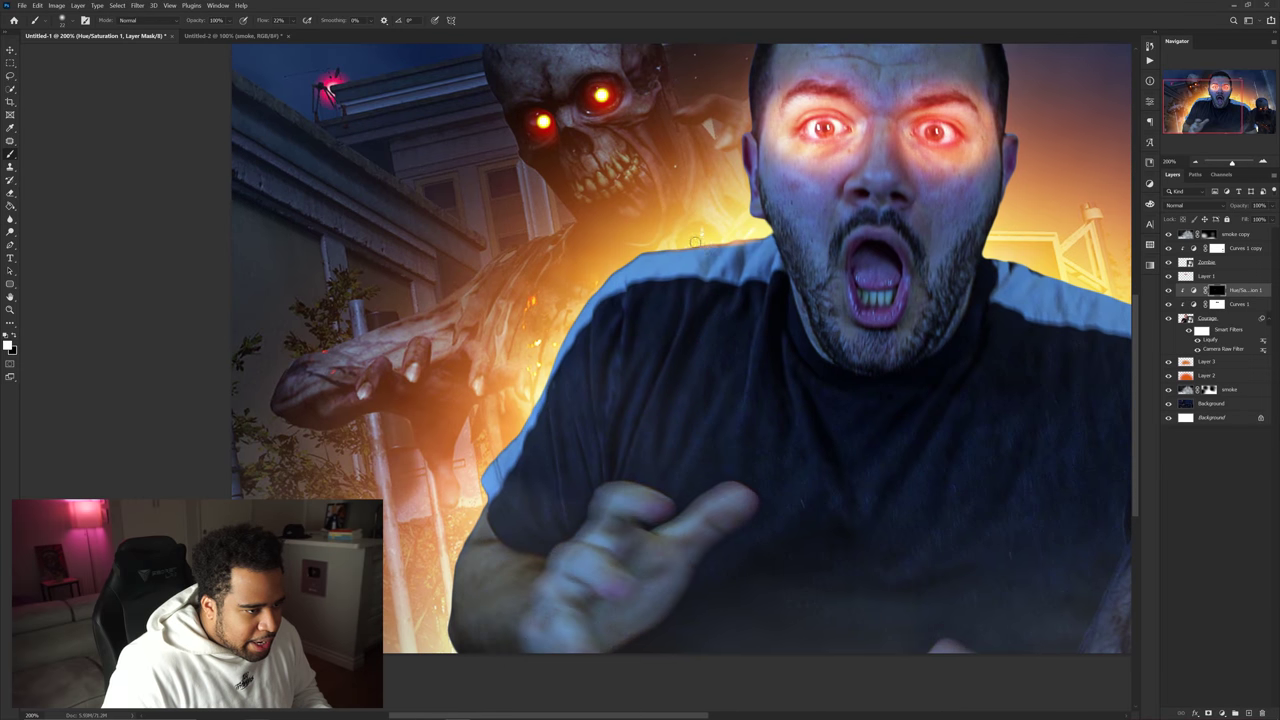
# Shift the hue of Layer 3's glow slightly toward red with Hue/Saturation.
pyautogui.keyDown('ctrl'); pyautogui.click(708, 232); pyautogui.keyUp('ctrl')
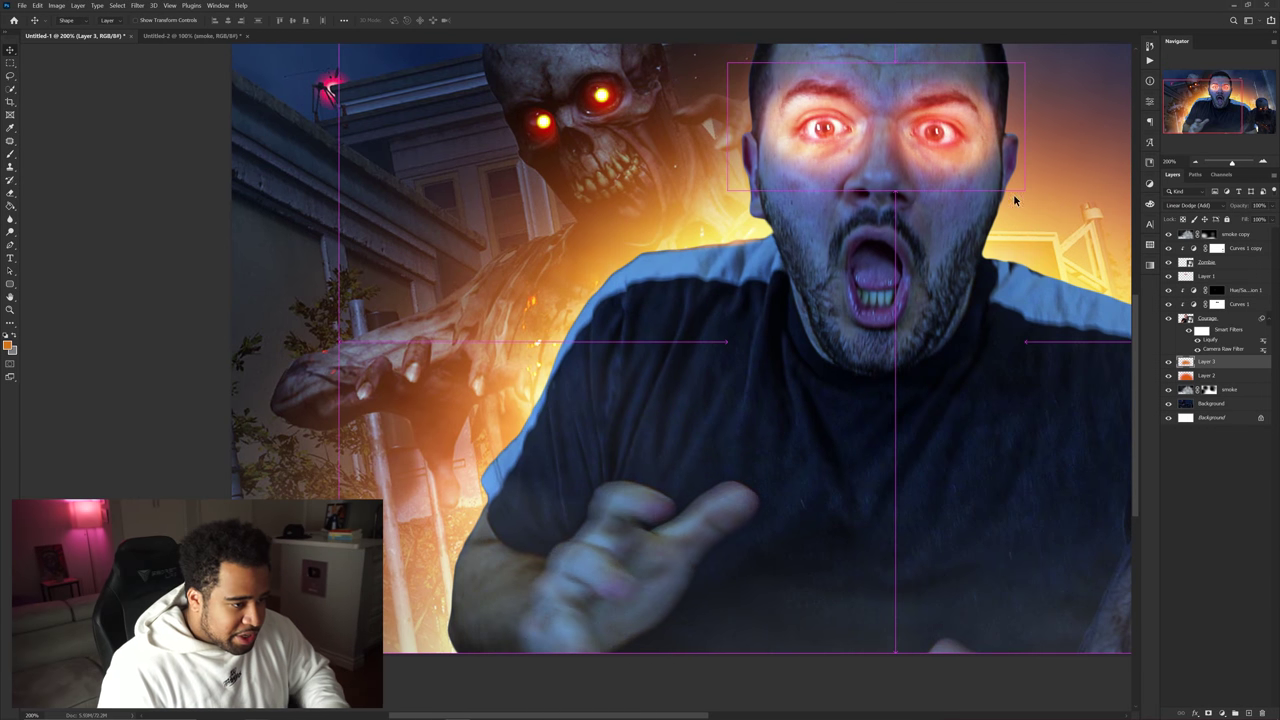
pyautogui.press('u')
pyautogui.hotkey('ctrl', 'u')
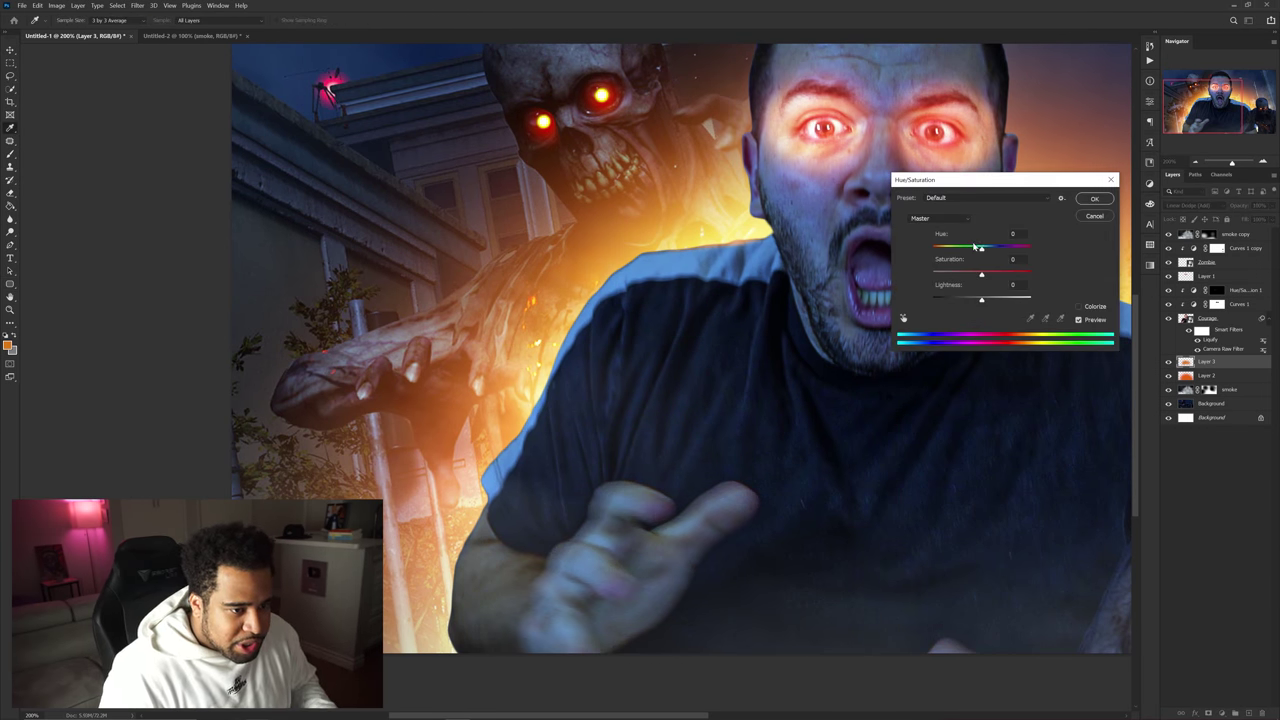
pyautogui.moveTo(980, 248)
pyautogui.mouseDown()
pyautogui.moveTo(964, 249)
pyautogui.moveTo(975, 251)
pyautogui.mouseUp()
pyautogui.click(1092, 199)
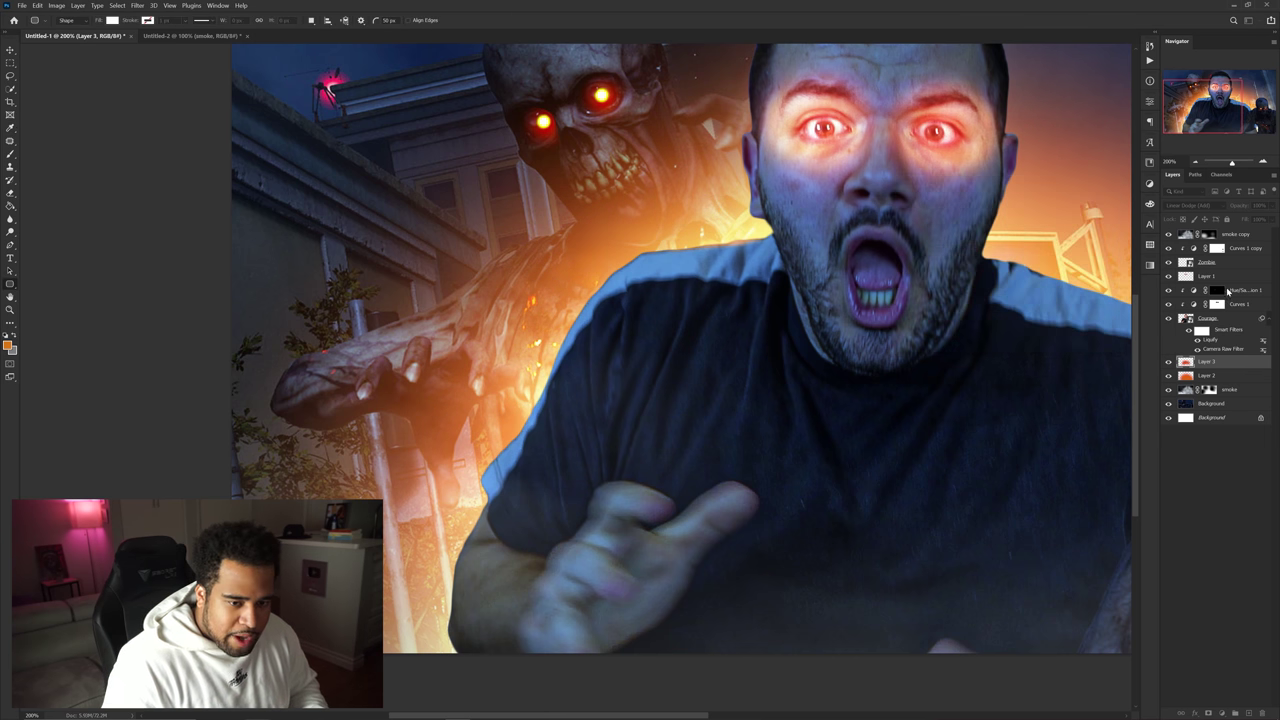
# Paint orange rim light on the Hue/Saturation 1 mask along the man's shoulder beside the large zombie, using a 29 px soft brush.
pyautogui.click(1218, 291)
pyautogui.scroll(2, 702, 245)
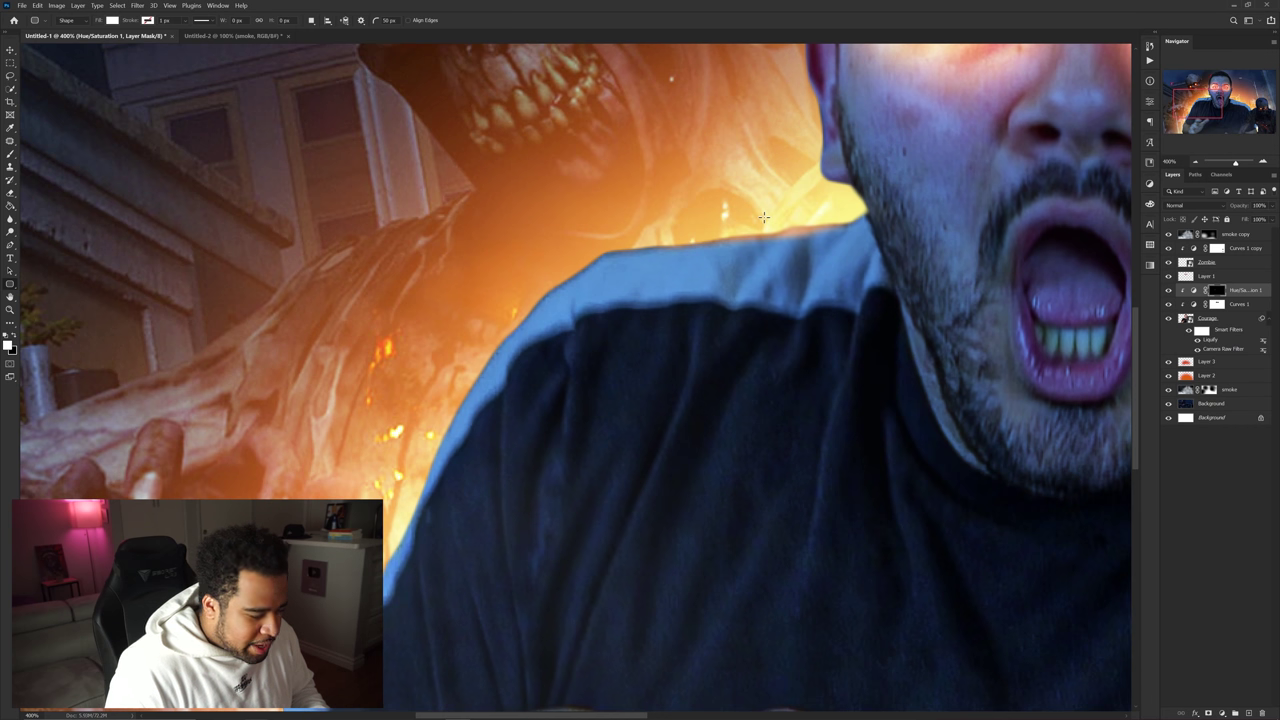
pyautogui.press('b')
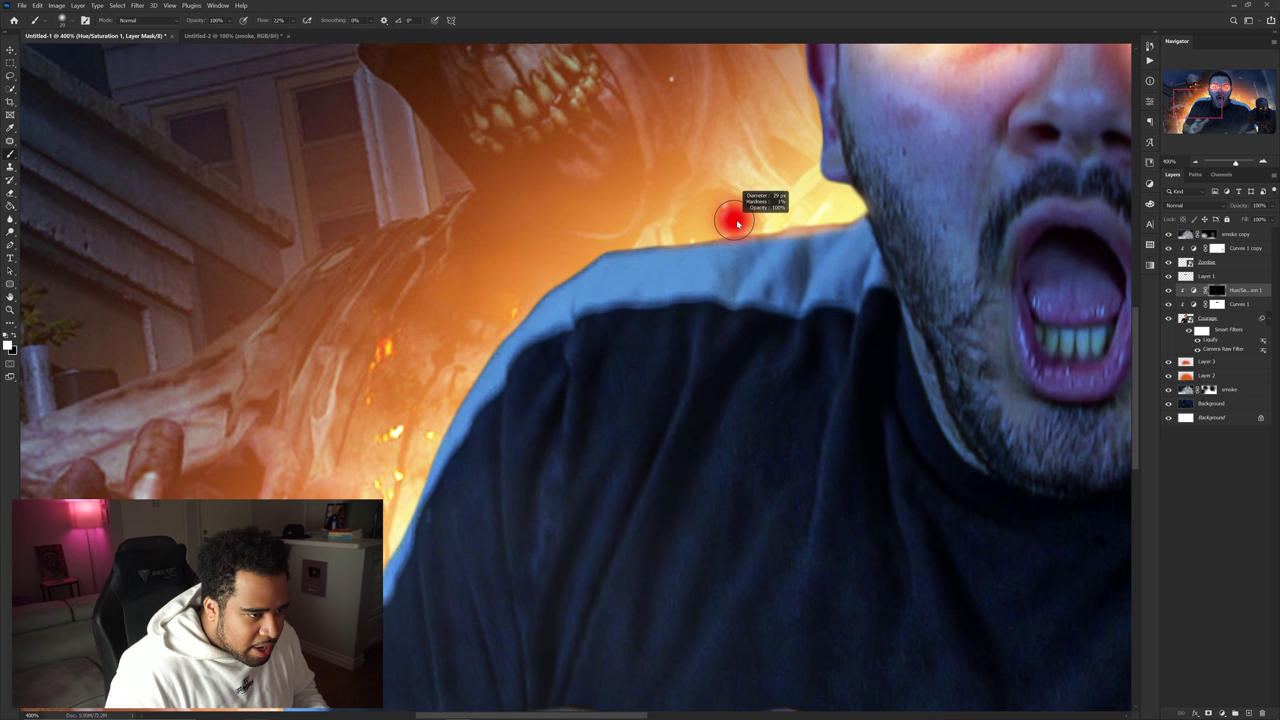
pyautogui.moveTo(736, 219); pyautogui.dragTo(741, 219)
pyautogui.moveTo(600, 236)
pyautogui.mouseDown()
pyautogui.moveTo(726, 232)
pyautogui.moveTo(640, 219)
pyautogui.moveTo(823, 130)
pyautogui.moveTo(716, 204)
pyautogui.moveTo(672, 288)
pyautogui.mouseUp()
pyautogui.moveTo(918, 228)
pyautogui.mouseDown()
pyautogui.moveTo(745, 422)
pyautogui.moveTo(820, 425)
pyautogui.mouseUp()
pyautogui.hotkey('ctrl', 'z')
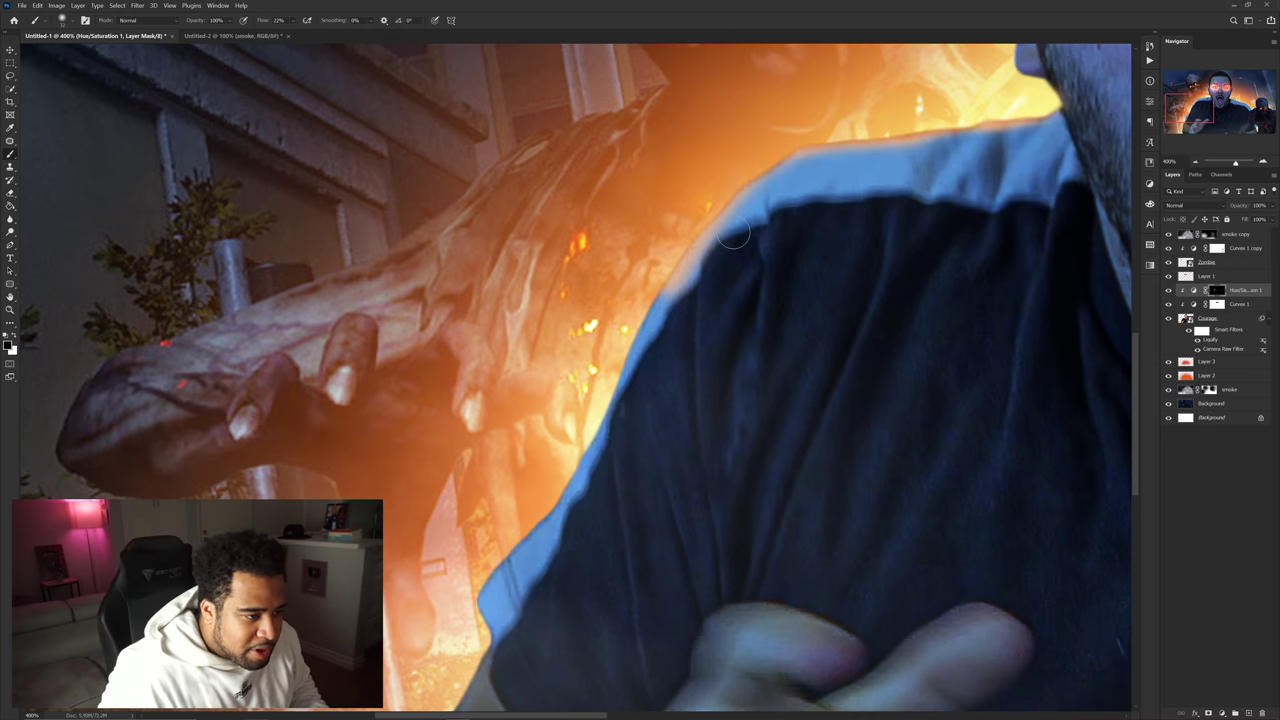
pyautogui.moveTo(690, 297); pyautogui.dragTo(760, 222)
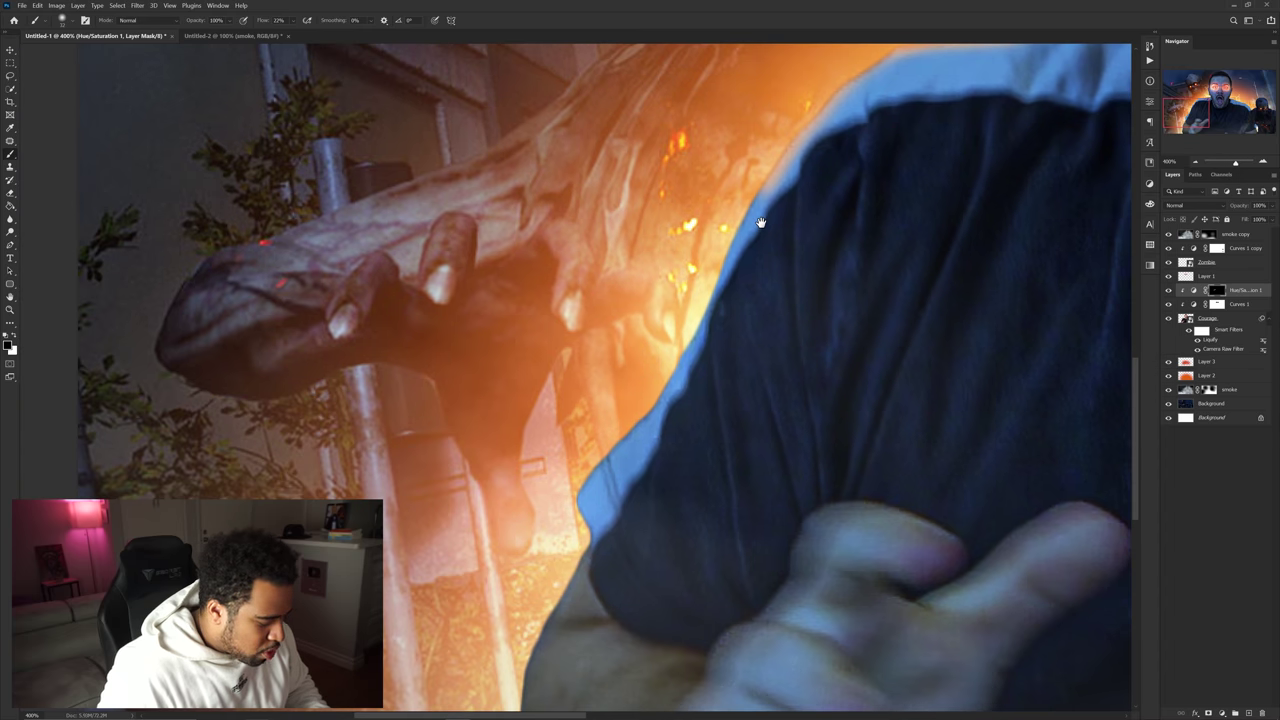
# Continue the rim light on the Hue/Saturation 1 mask down the outer edge of the man's sleeve beside the zombie's hand.
pyautogui.press('x')
pyautogui.moveTo(780, 130); pyautogui.dragTo(693, 297)
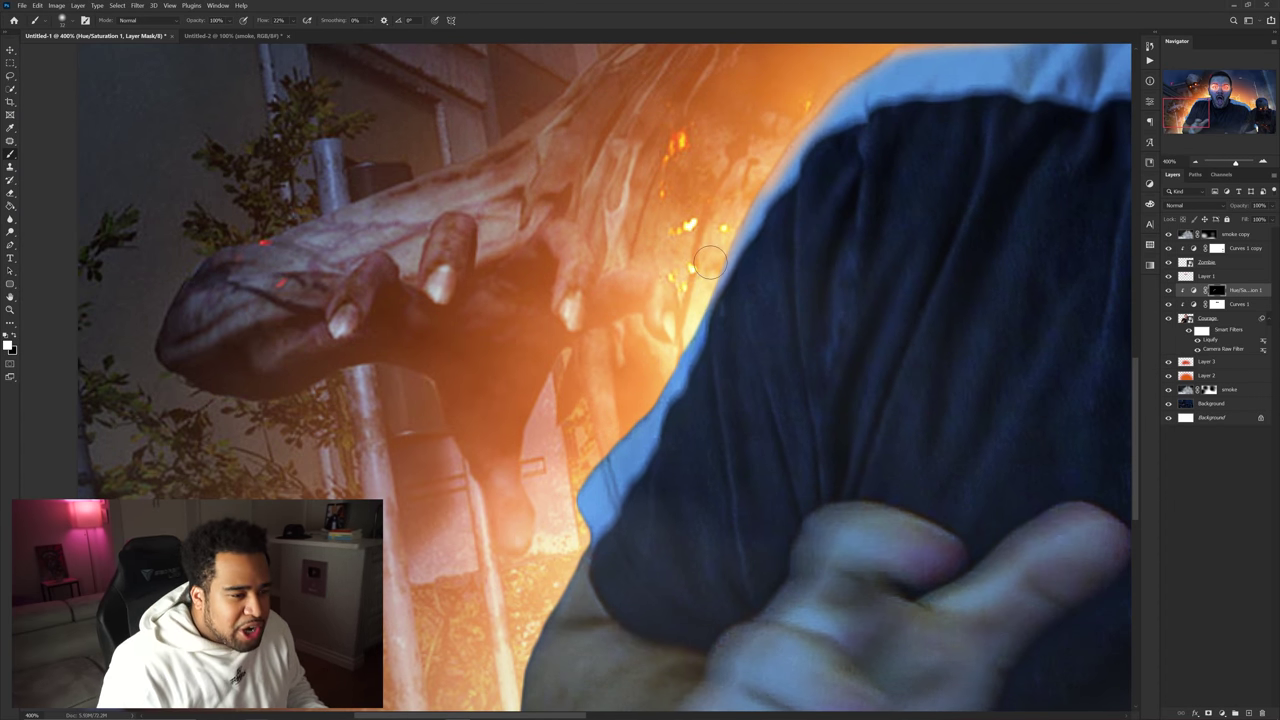
pyautogui.moveTo(747, 180)
pyautogui.mouseDown()
pyautogui.moveTo(671, 360)
pyautogui.moveTo(700, 262)
pyautogui.moveTo(602, 455)
pyautogui.moveTo(671, 333)
pyautogui.moveTo(632, 413)
pyautogui.moveTo(648, 309)
pyautogui.moveTo(625, 406)
pyautogui.mouseUp()
pyautogui.keyDown('alt'); pyautogui.rightClick(651, 326); pyautogui.keyUp('alt')
pyautogui.moveTo(665, 292); pyautogui.dragTo(605, 492)
# Paint the orange rim along the outer edge of the man's bare forearm down to the canvas edge, trimming the spill with black.
pyautogui.press('x')
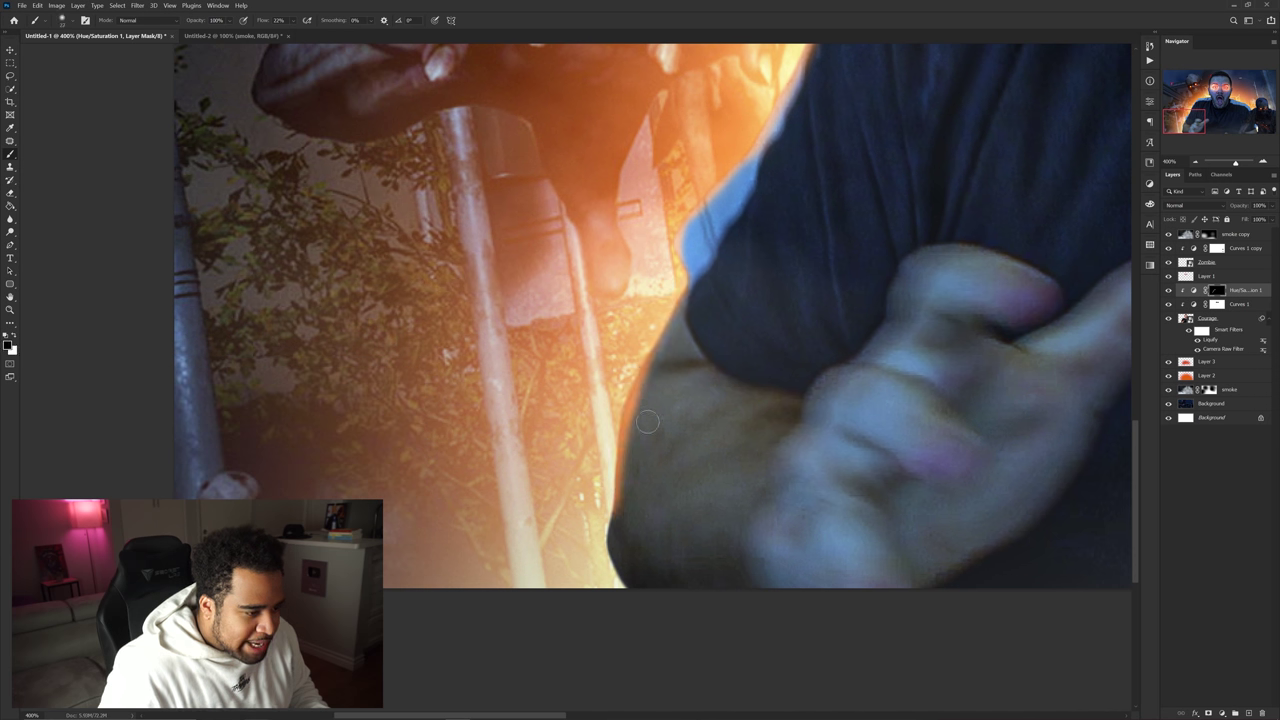
pyautogui.moveTo(665, 367)
pyautogui.mouseDown()
pyautogui.moveTo(632, 476)
pyautogui.moveTo(695, 362)
pyautogui.mouseUp()
pyautogui.press('x')
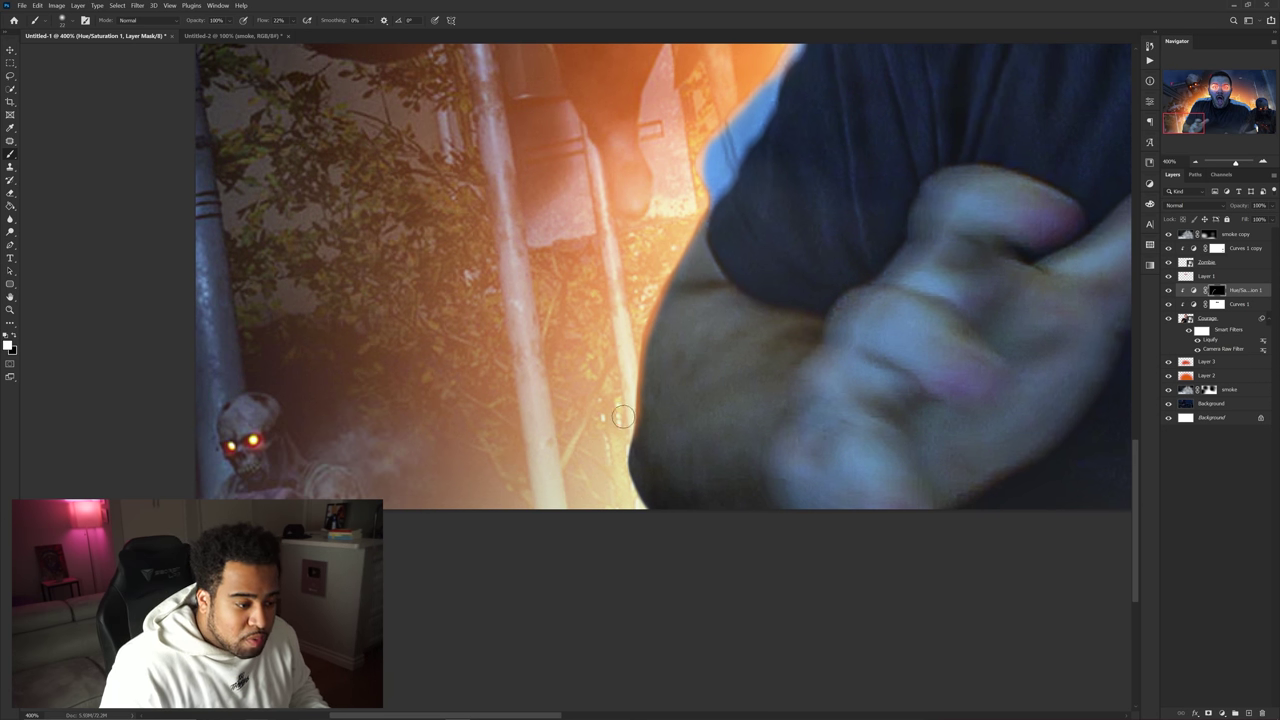
pyautogui.moveTo(624, 417)
pyautogui.mouseDown()
pyautogui.moveTo(620, 465)
pyautogui.moveTo(662, 529)
pyautogui.mouseUp()
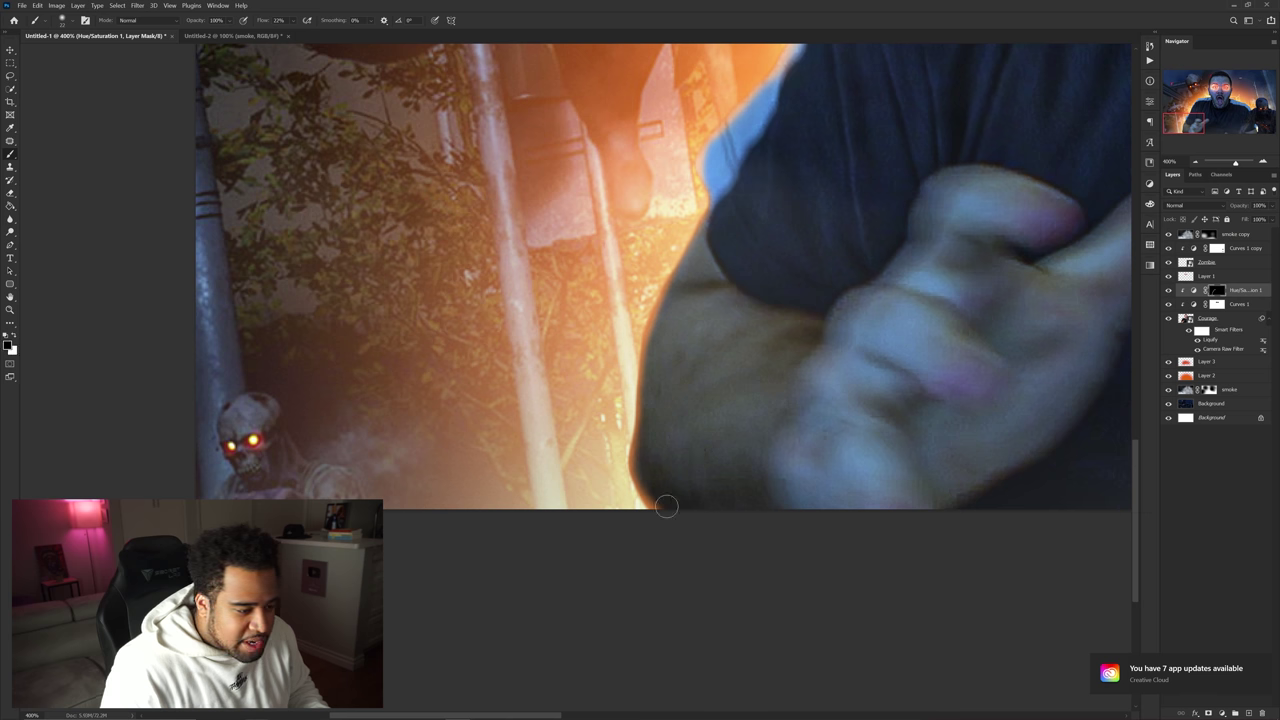
pyautogui.moveTo(679, 334); pyautogui.dragTo(651, 415)
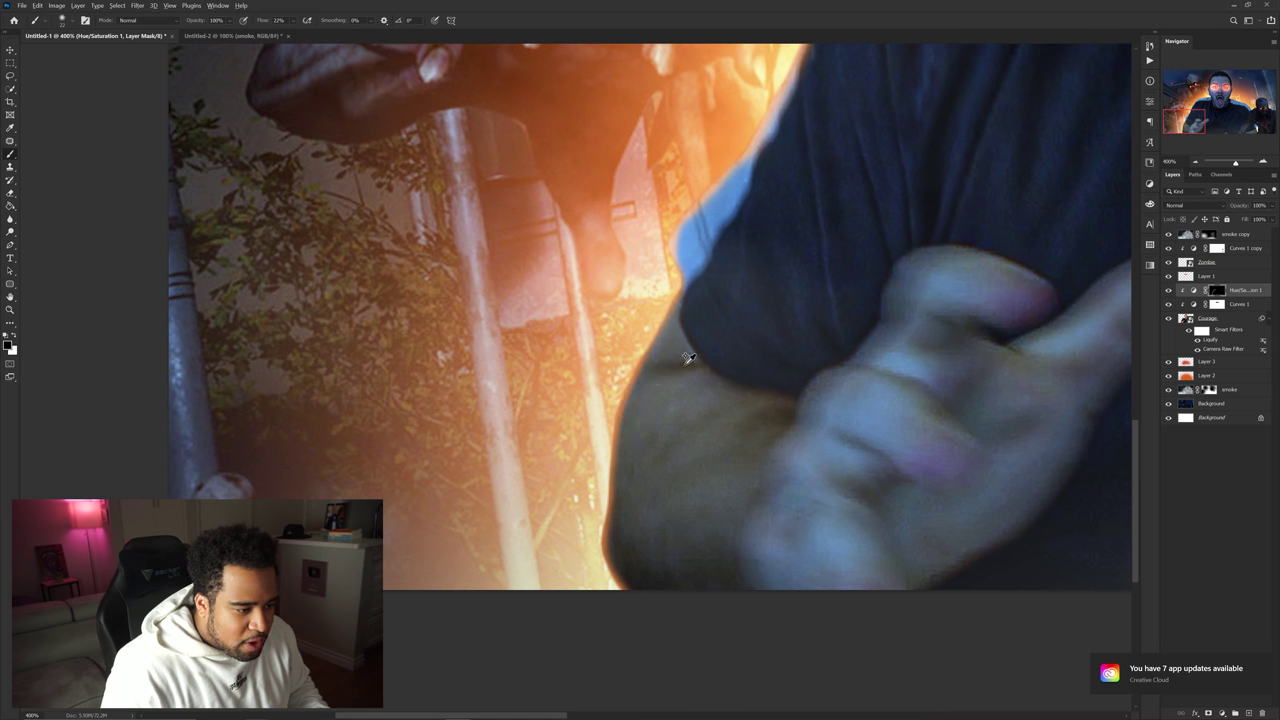
# Paint orange rim light on the mask along the man's other shoulder, from the neck toward the smaller zombies.
pyautogui.scroll(-3, 690, 356)
pyautogui.scroll(3, 702, 388)
pyautogui.scroll(1, 700, 380)
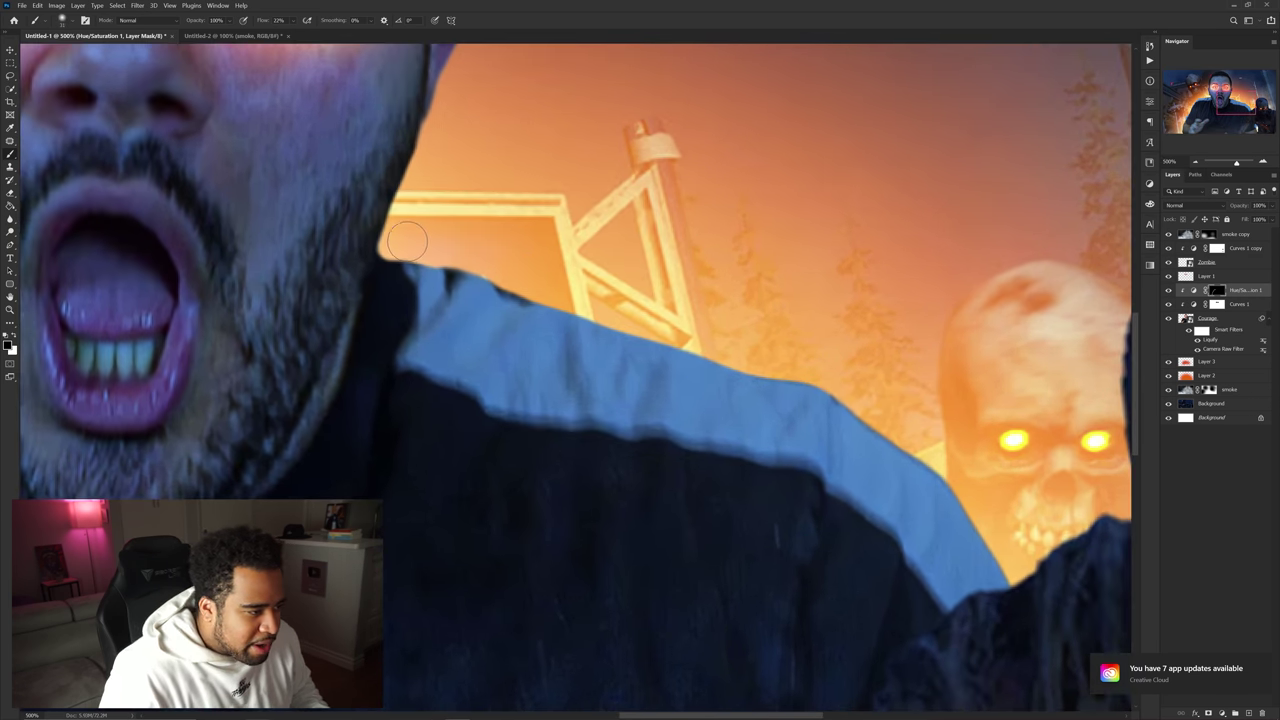
pyautogui.moveTo(417, 247)
pyautogui.mouseDown()
pyautogui.moveTo(775, 357)
pyautogui.moveTo(748, 355)
pyautogui.moveTo(905, 430)
pyautogui.moveTo(1030, 590)
pyautogui.mouseUp()
pyautogui.moveTo(788, 379); pyautogui.dragTo(1000, 682)
# Add a thin orange rim to the man's ear and jaw on the street-lamp side, refining the mask with black and white strokes.
pyautogui.scroll(2, 707, 348)
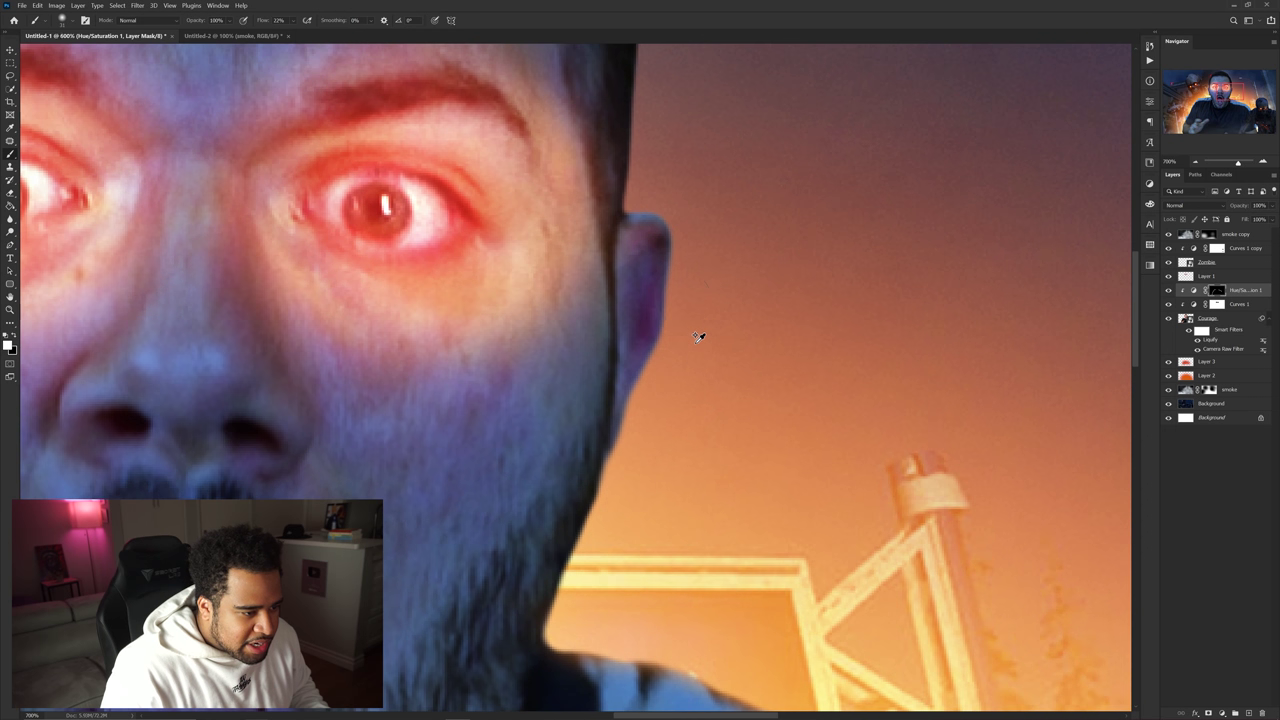
pyautogui.moveTo(686, 290); pyautogui.dragTo(673, 405)
pyautogui.moveTo(680, 250)
pyautogui.mouseDown()
pyautogui.moveTo(671, 386)
pyautogui.moveTo(643, 446)
pyautogui.mouseUp()
pyautogui.press('x')
pyautogui.press('[')
pyautogui.moveTo(631, 295); pyautogui.dragTo(647, 432)
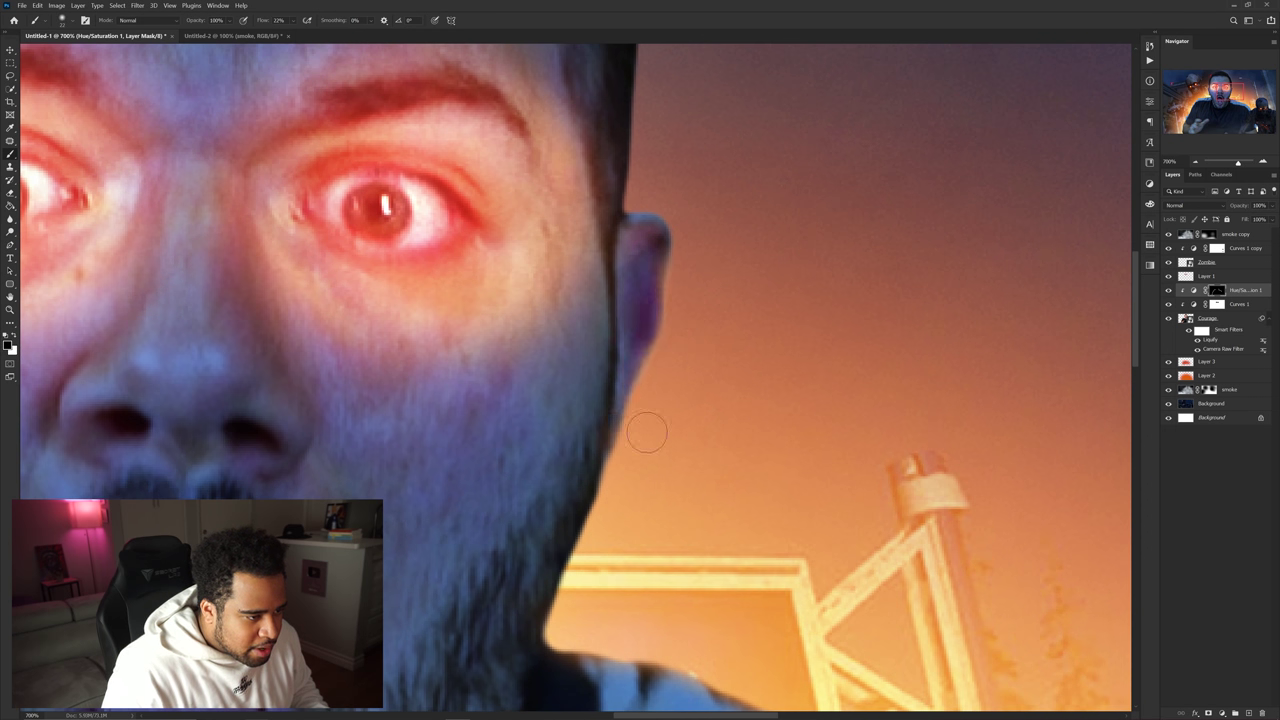
pyautogui.moveTo(655, 350); pyautogui.dragTo(653, 473)
pyautogui.press('x')
pyautogui.moveTo(635, 323); pyautogui.dragTo(596, 470)
# Paint a thin orange rim along the outer edge of the man's ear on the large zombie's side.
pyautogui.scroll(-2, 628, 405)
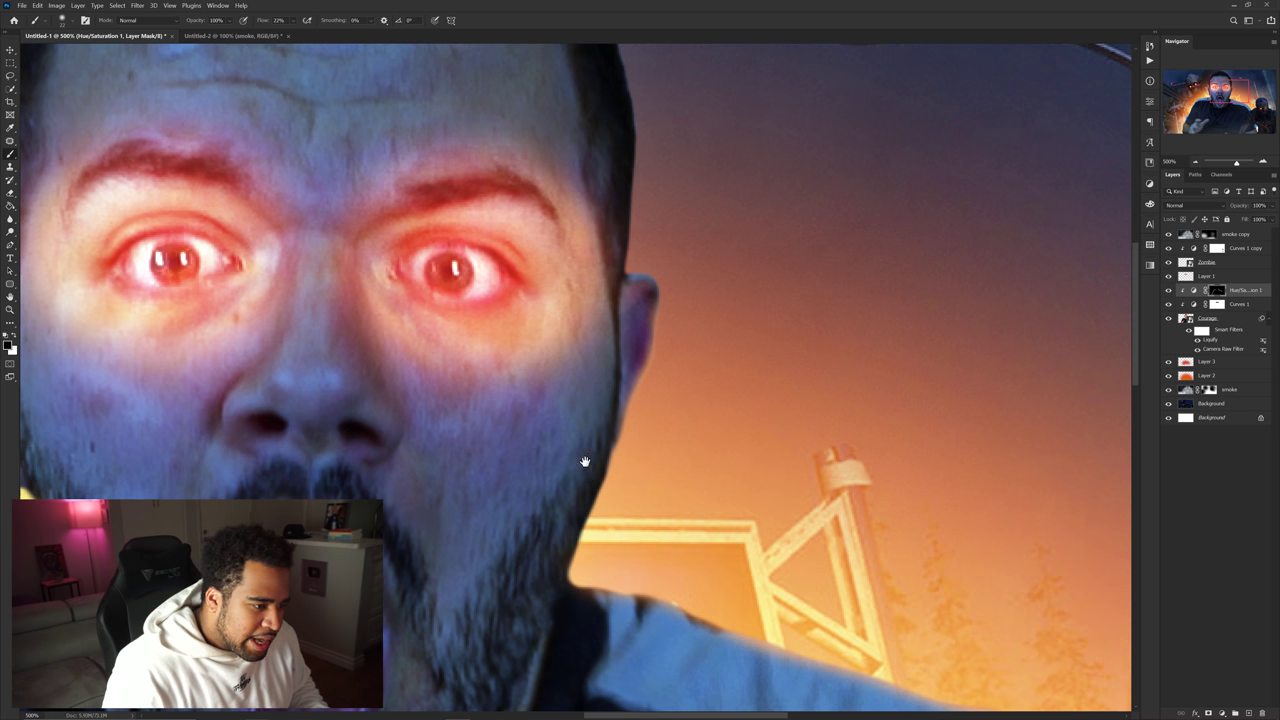
pyautogui.moveTo(115, 498); pyautogui.dragTo(604, 430)
pyautogui.scroll(3, 462, 323)
pyautogui.press('x')
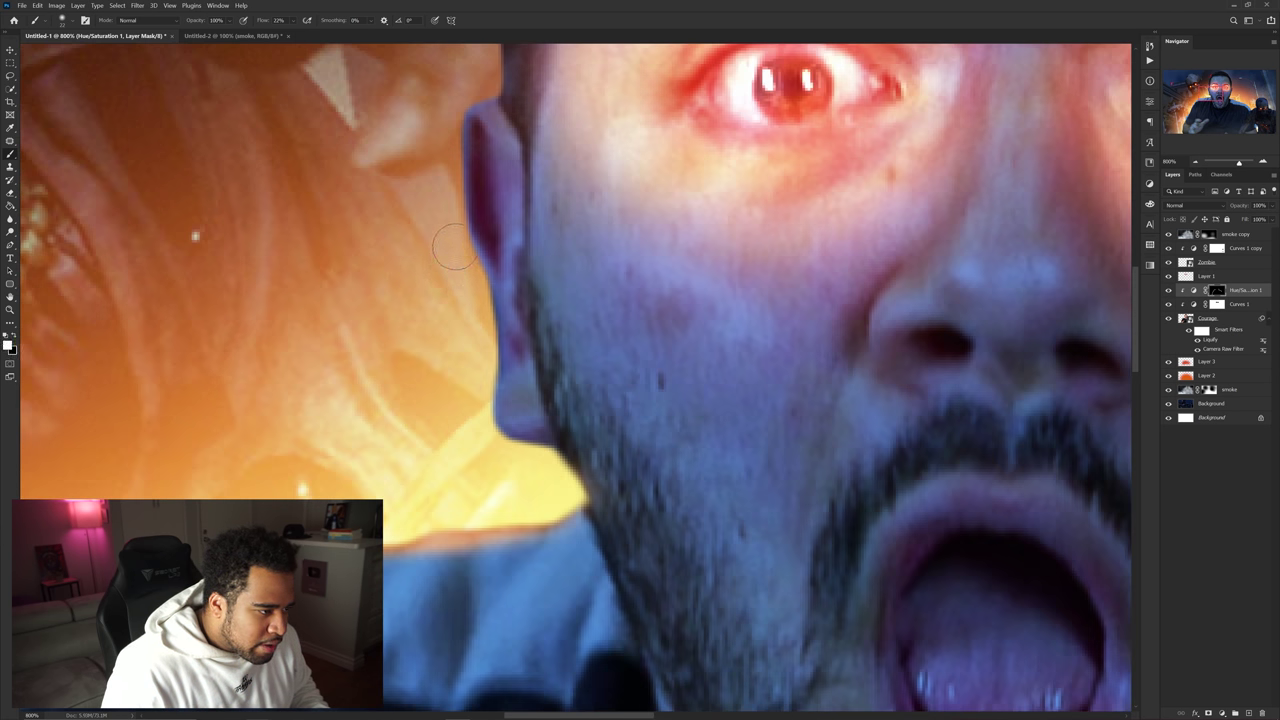
pyautogui.moveTo(456, 247); pyautogui.dragTo(483, 437)
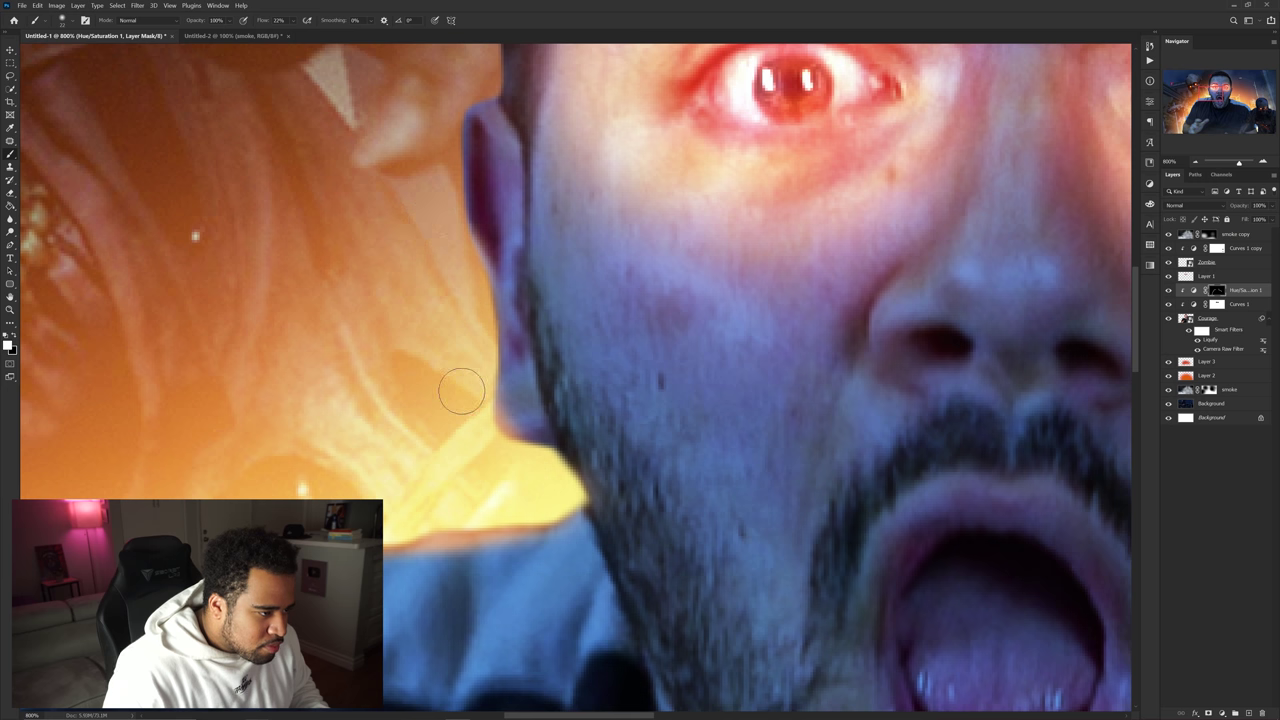
pyautogui.moveTo(460, 380)
pyautogui.mouseDown()
pyautogui.moveTo(466, 389)
pyautogui.moveTo(471, 371)
pyautogui.mouseUp()
# Increase the saturation of the Hue/Saturation 1 rim light and raise its lightness to +64, keeping its Normal blend mode.
pyautogui.scroll(-4, 471, 371)
pyautogui.scroll(-3, 552, 366)
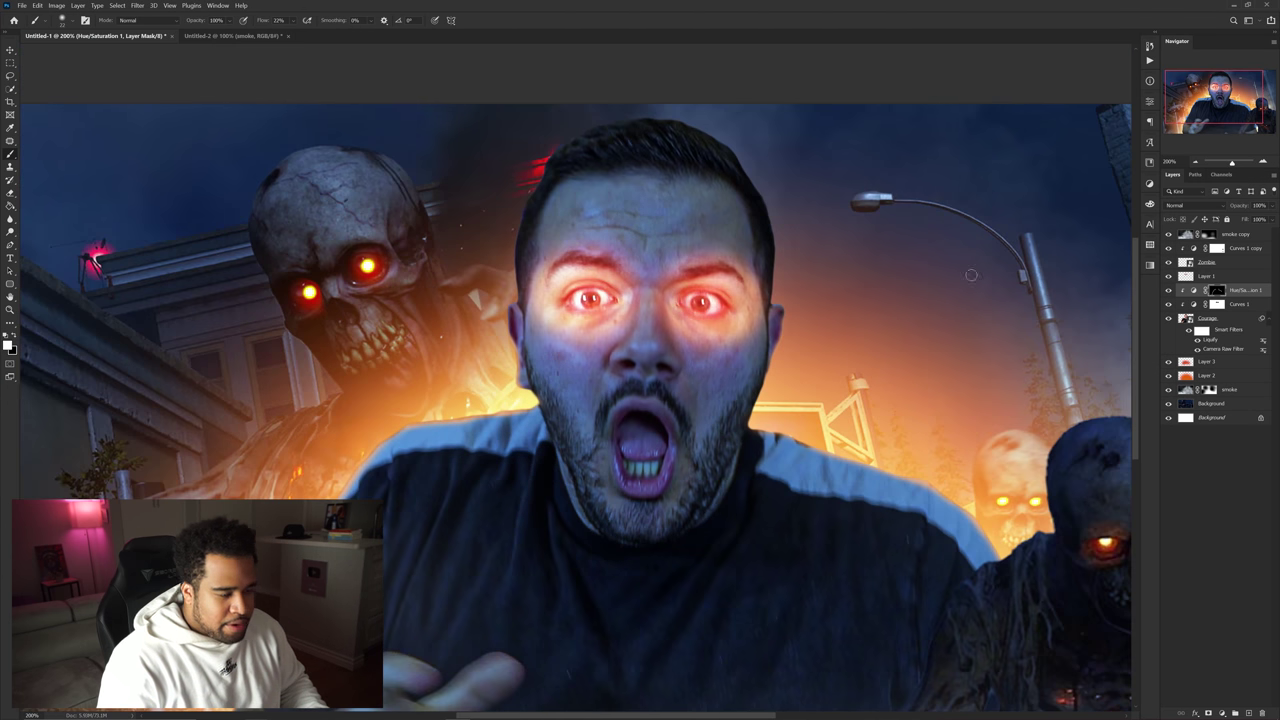
pyautogui.click(1198, 206)
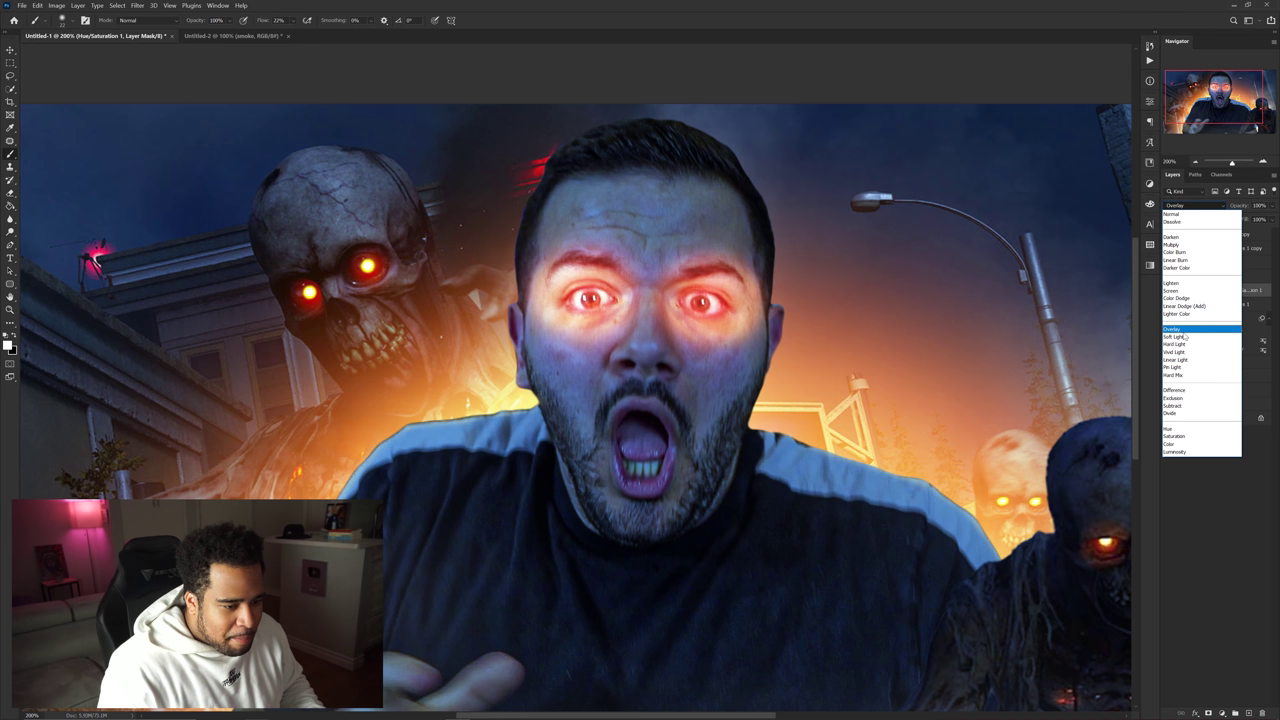
pyautogui.press('Escape')
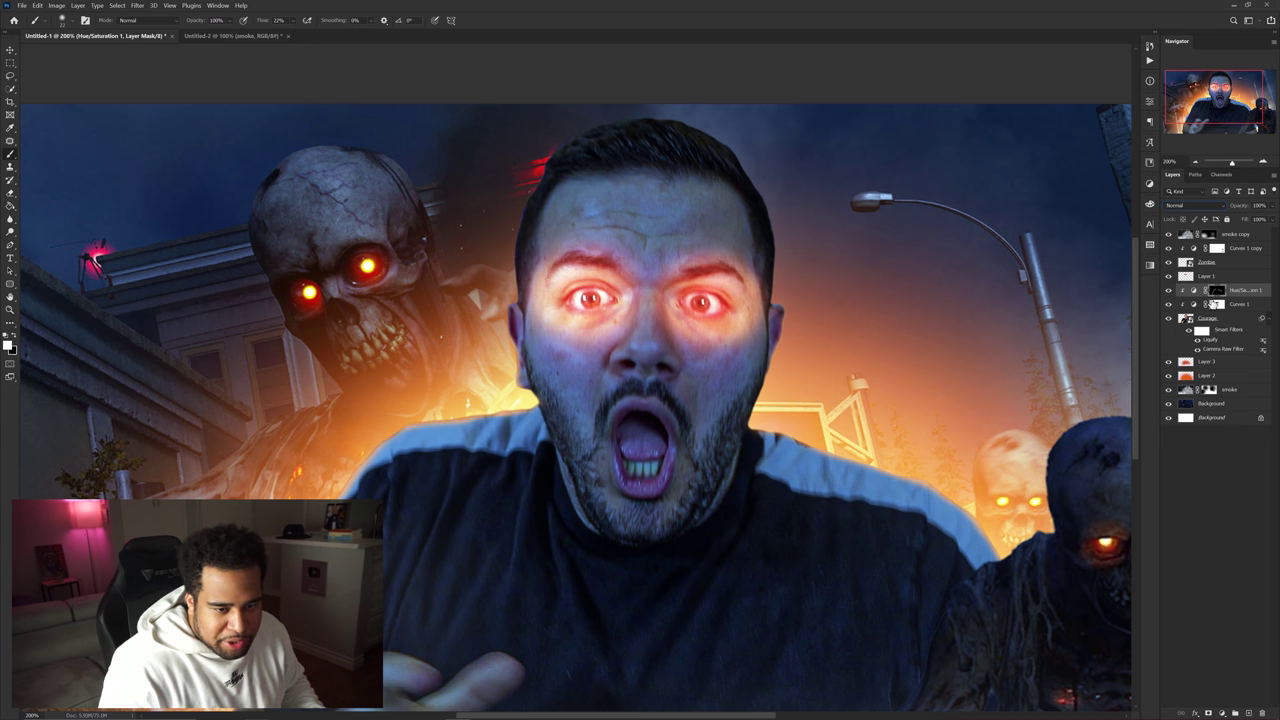
pyautogui.click(1194, 290)
pyautogui.doubleClick(1194, 290)
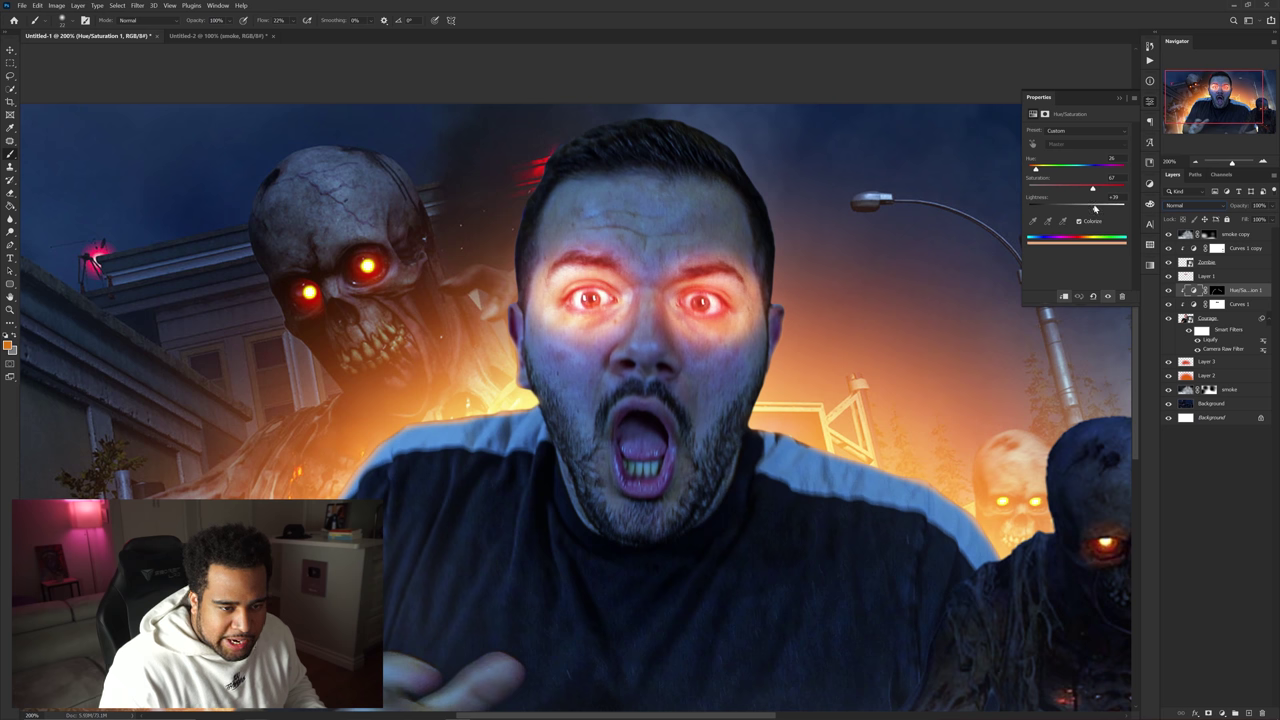
pyautogui.moveTo(1095, 207); pyautogui.dragTo(1107, 209)
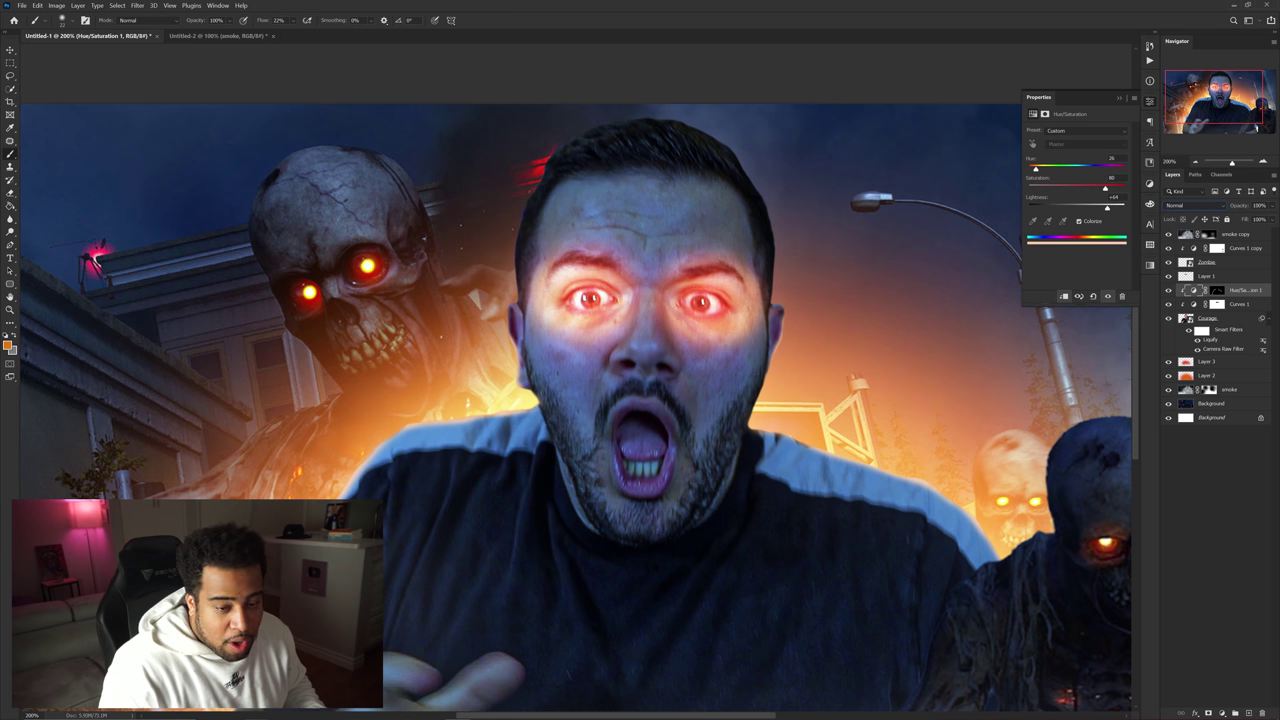
pyautogui.click(1151, 103)
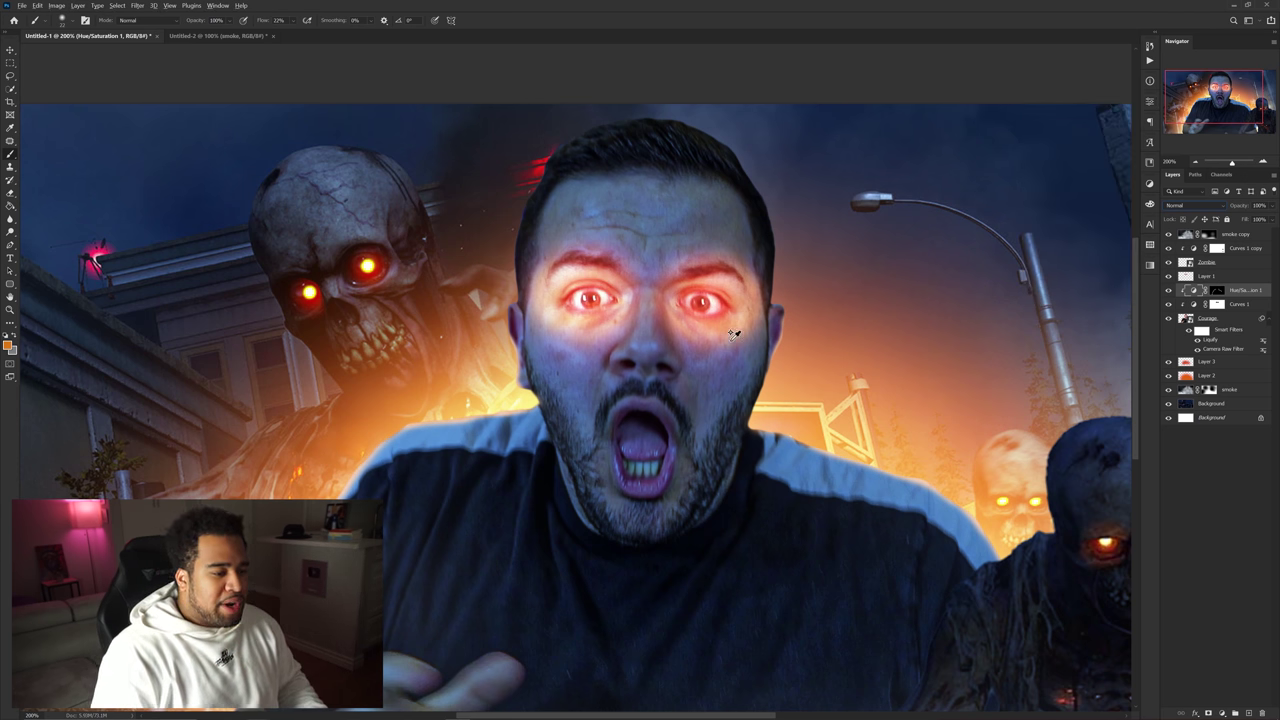
# Reduce the fill of both glow layers, Layer 3 and Layer 2, to 75%.
pyautogui.hotkey('ctrl', '-')
pyautogui.hotkey('ctrl', '-')
pyautogui.hotkey('ctrl', '-')
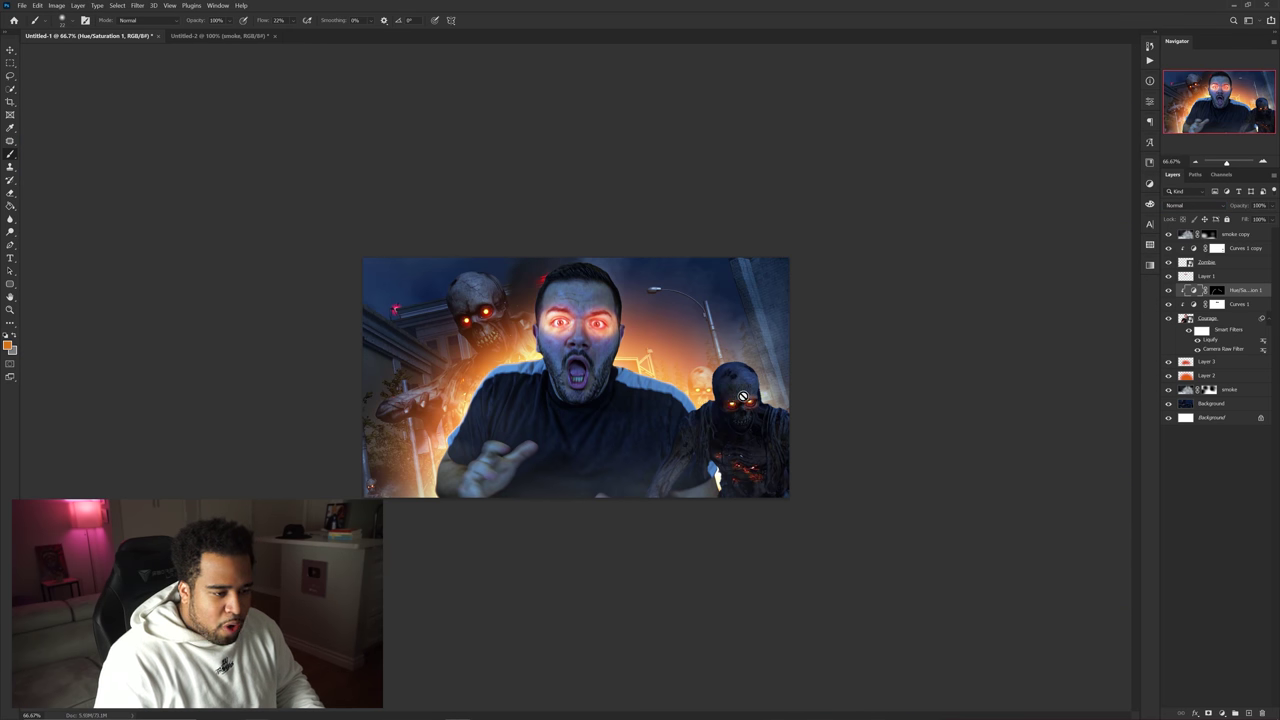
pyautogui.press('v')
pyautogui.keyDown('ctrl'); pyautogui.click(720, 373); pyautogui.keyUp('ctrl')
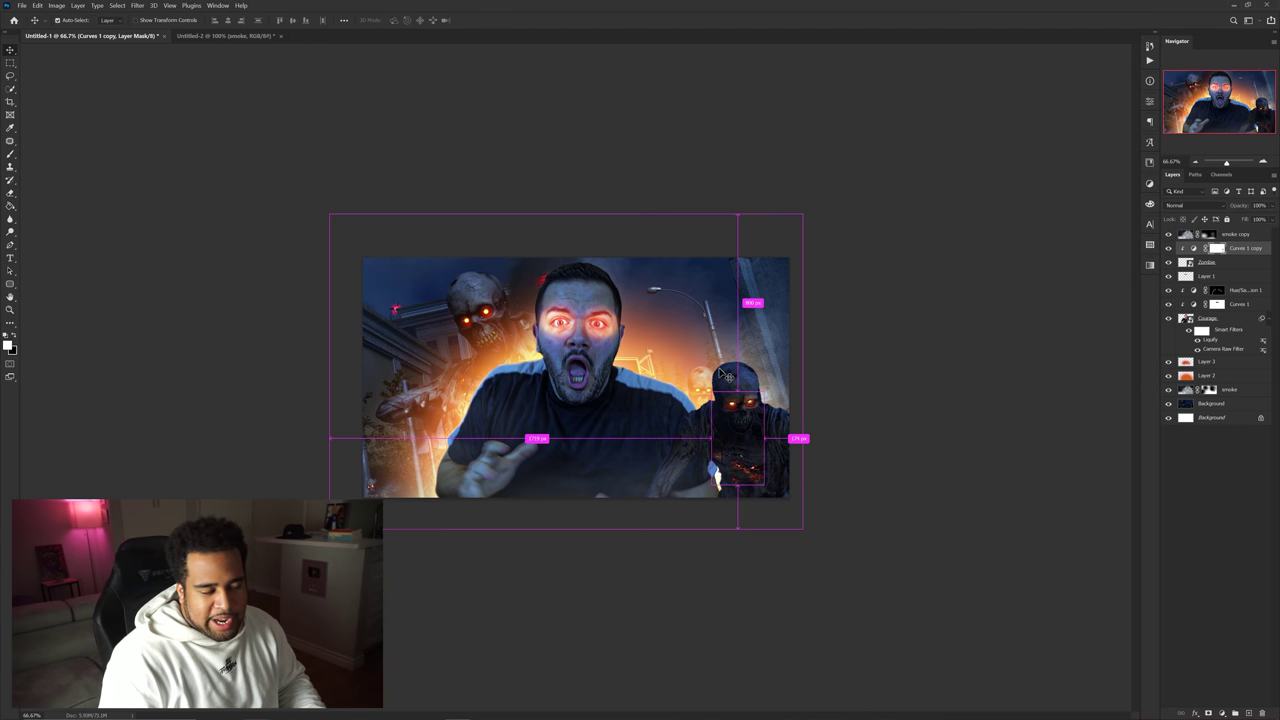
pyautogui.moveTo(727, 376); pyautogui.dragTo(727, 376)
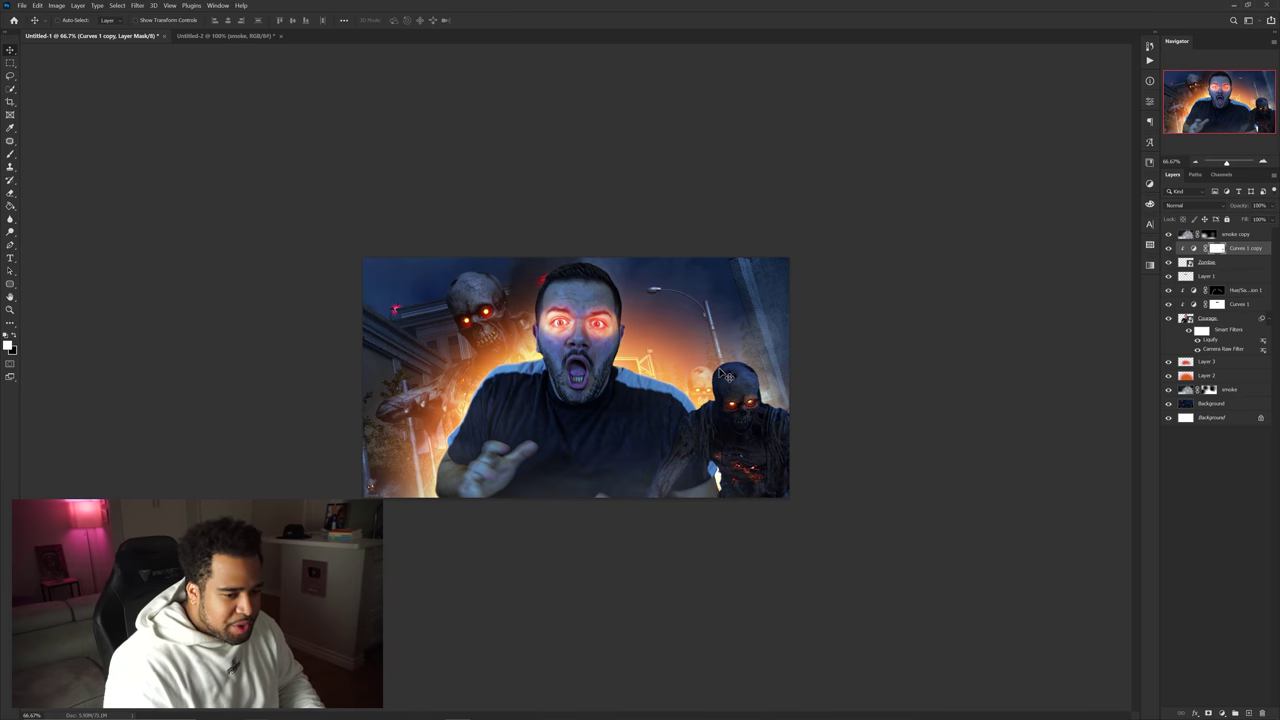
pyautogui.click(1206, 358)
pyautogui.keyDown('shift'); pyautogui.click(1206, 375); pyautogui.keyUp('shift')
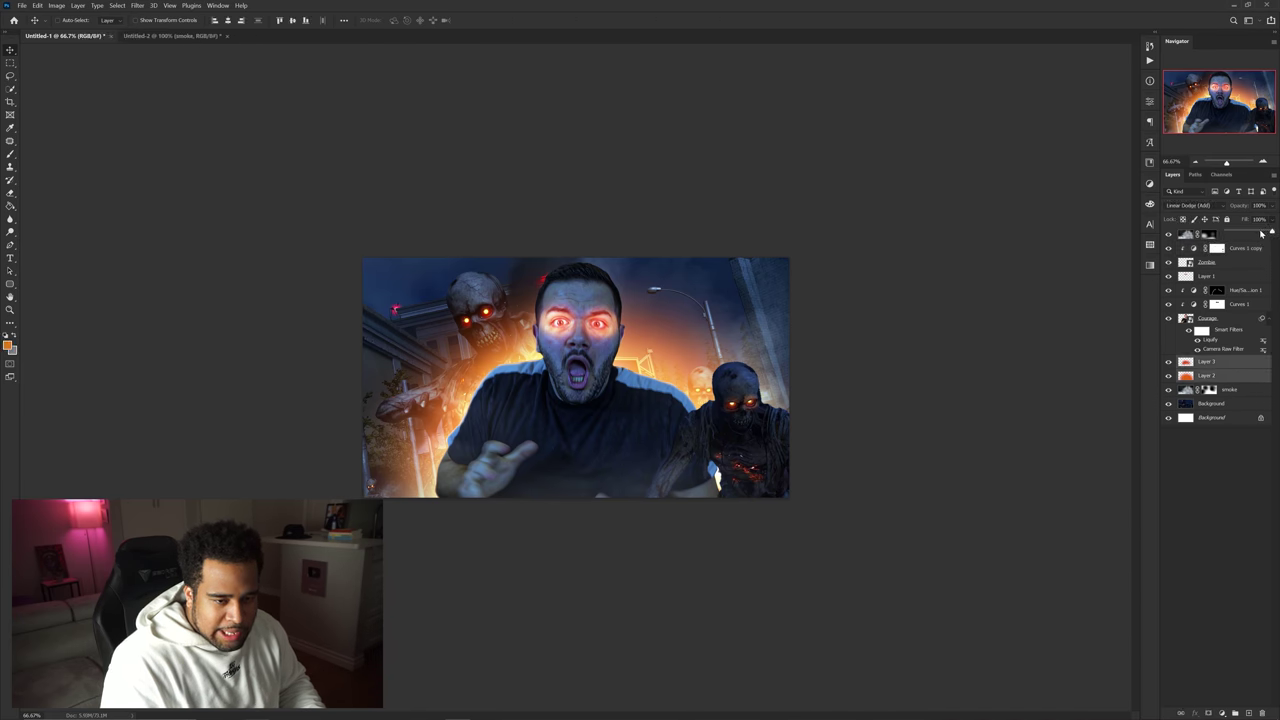
pyautogui.moveTo(1261, 232); pyautogui.dragTo(1260, 232)
pyautogui.click(676, 322)
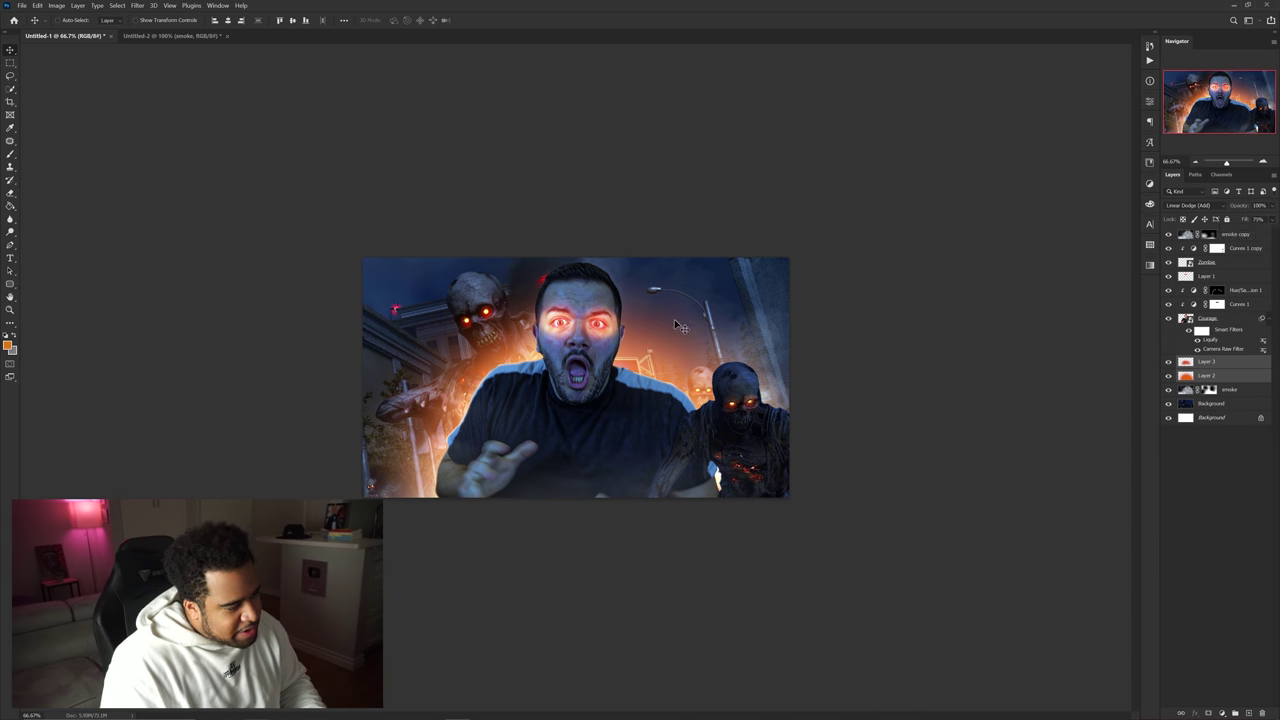
# Bring the Sparks image from Untitled-2 into the composite, place it above all layers and scale it to cover the canvas.
pyautogui.click(172, 36)
pyautogui.moveTo(488, 222); pyautogui.dragTo(625, 372)
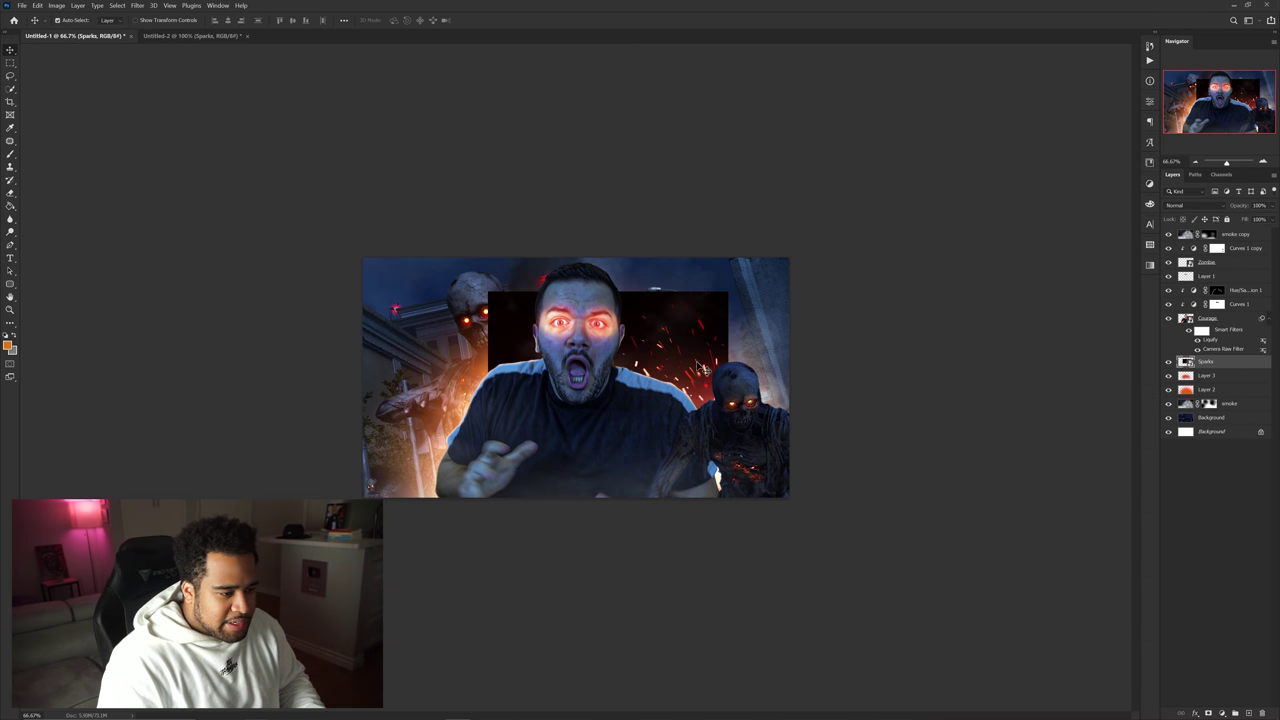
pyautogui.moveTo(1225, 366); pyautogui.dragTo(1206, 229)
pyautogui.hotkey('ctrl', 't')
pyautogui.moveTo(729, 360); pyautogui.dragTo(846, 366)
pyautogui.moveTo(720, 357); pyautogui.dragTo(690, 370)
pyautogui.press('Return')
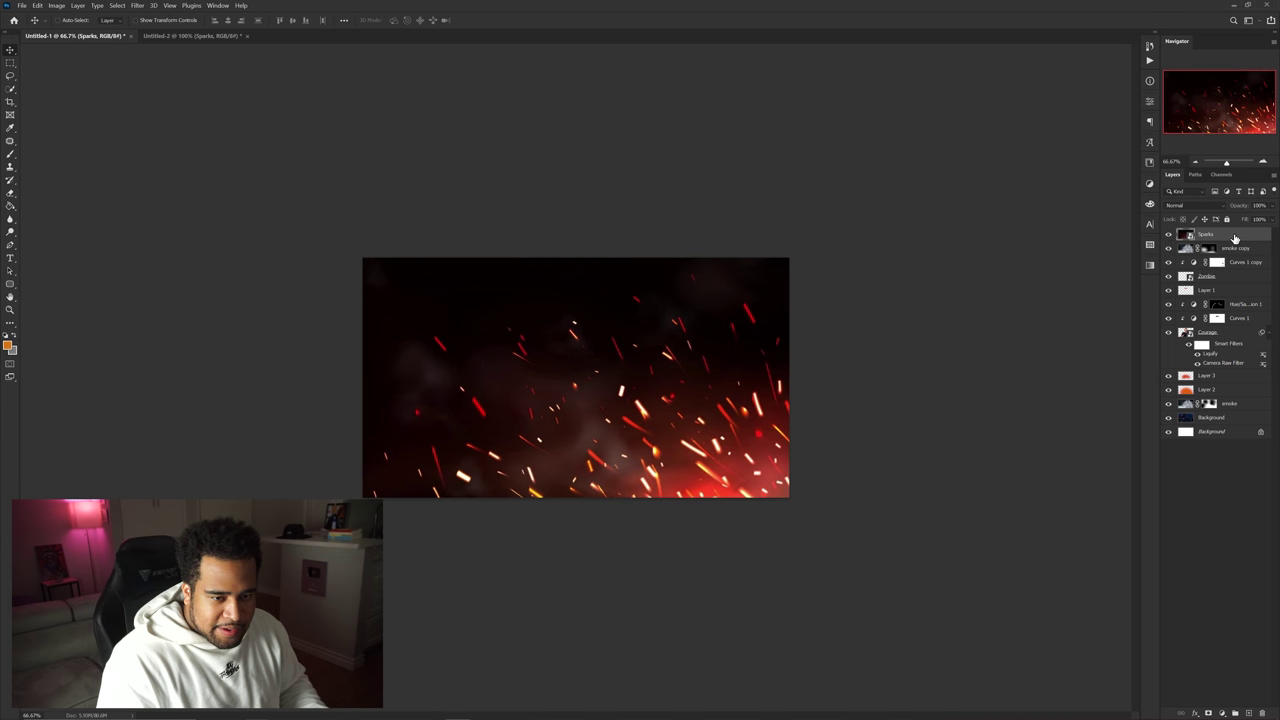
# Blend out the black background of the Sparks layer by splitting its Blend If shadow slider far toward the highlights.
pyautogui.doubleClick(1234, 238)
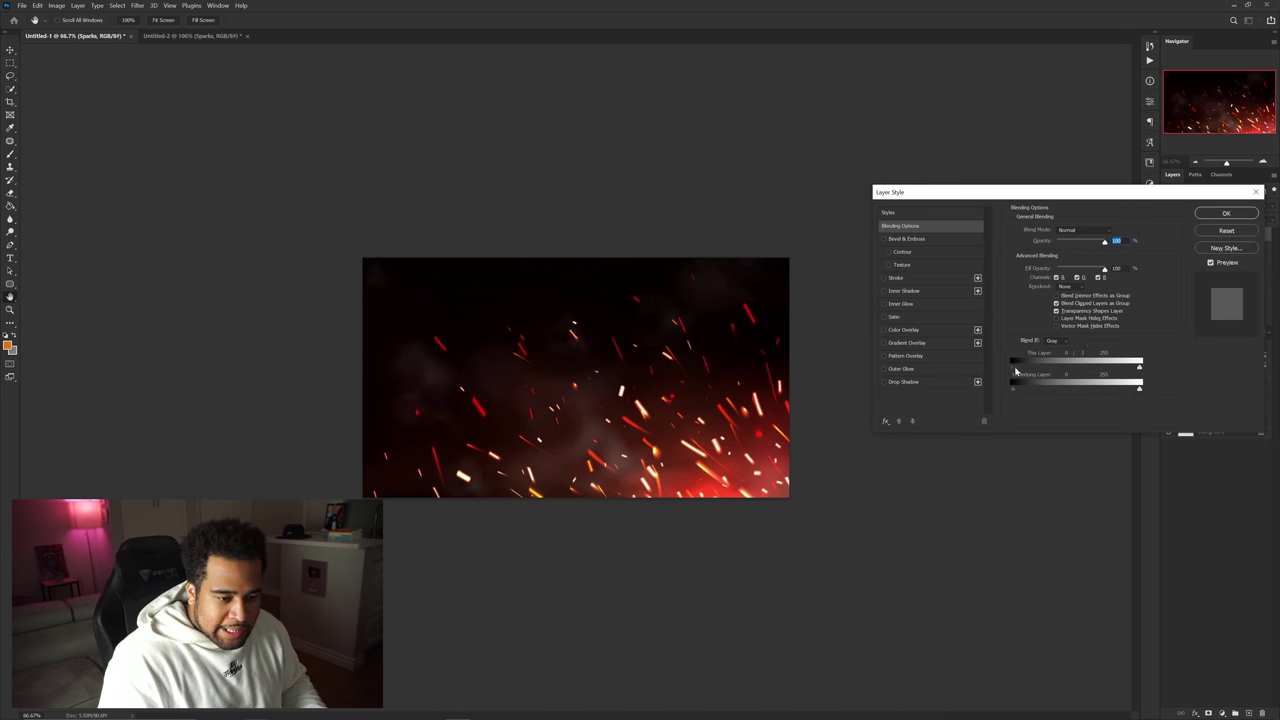
pyautogui.moveTo(1016, 371); pyautogui.dragTo(1118, 372)
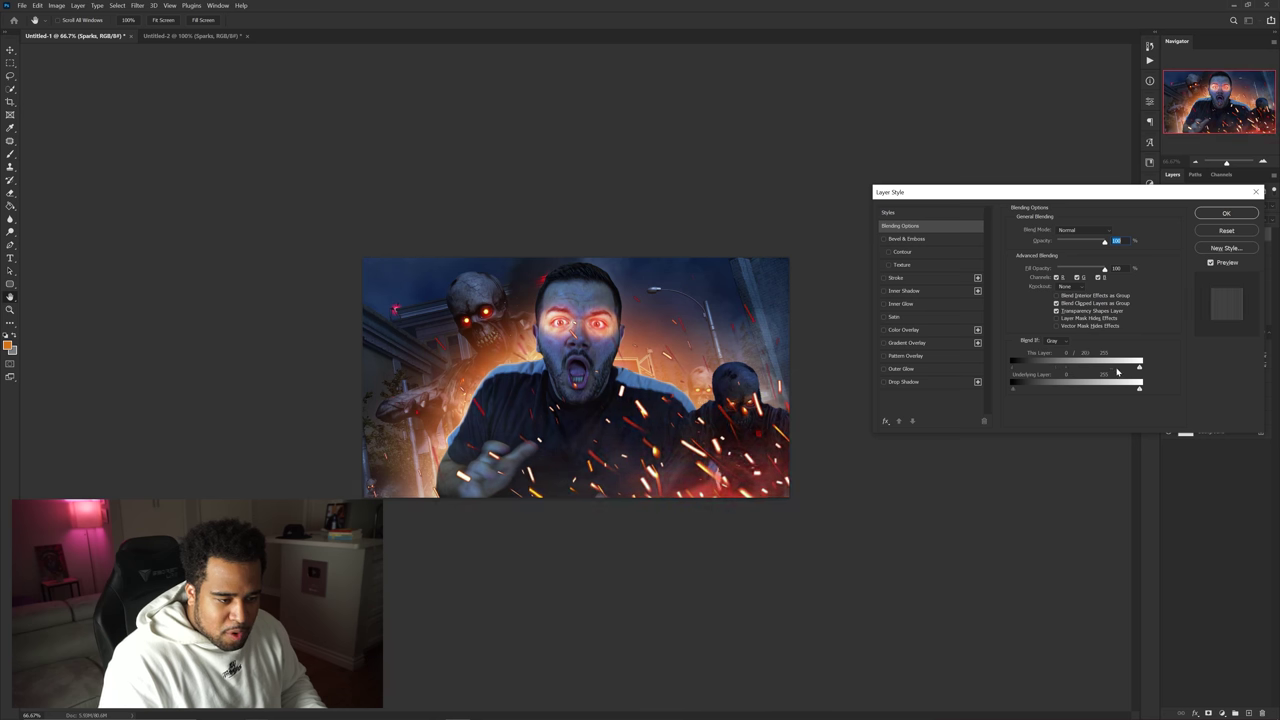
pyautogui.click(1226, 214)
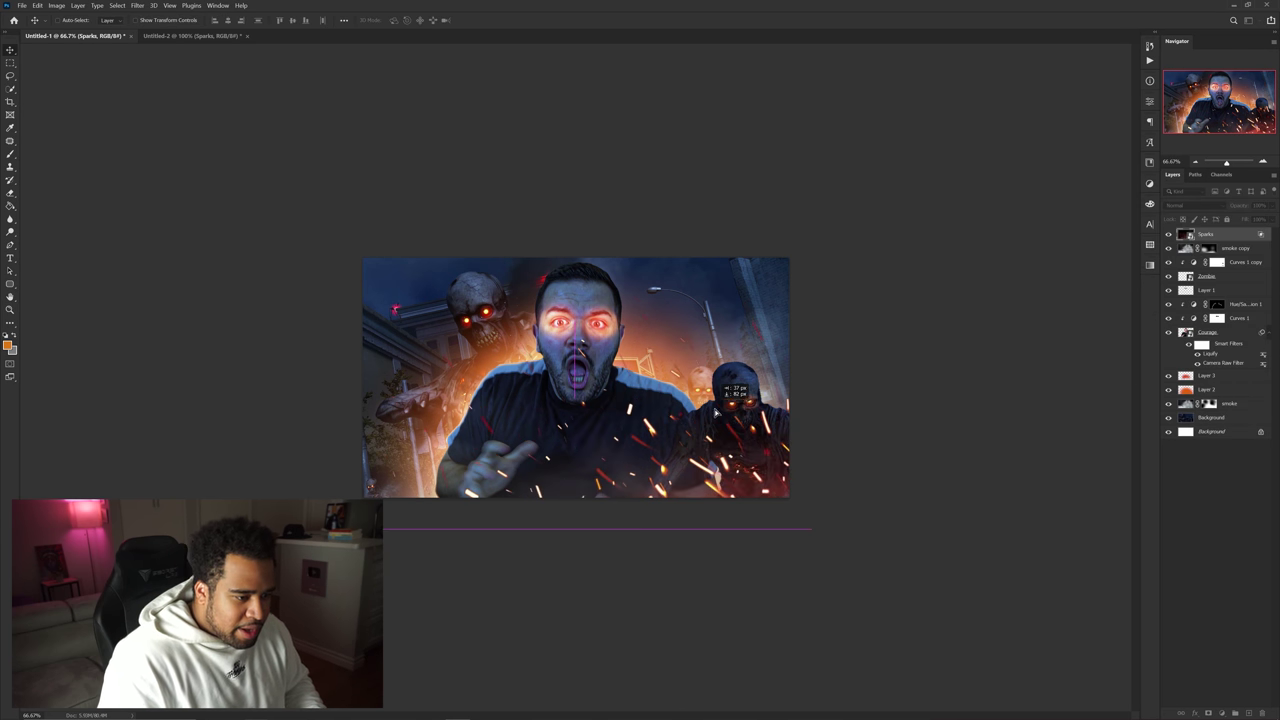
# Bring the Sparks 2 image from Untitled-2 into the composite and scale it to cover the whole canvas.
pyautogui.click(157, 36)
pyautogui.moveTo(428, 232); pyautogui.dragTo(747, 283)
pyautogui.hotkey('ctrl', 't')
pyautogui.moveTo(650, 274); pyautogui.dragTo(733, 361)
pyautogui.press('Return')
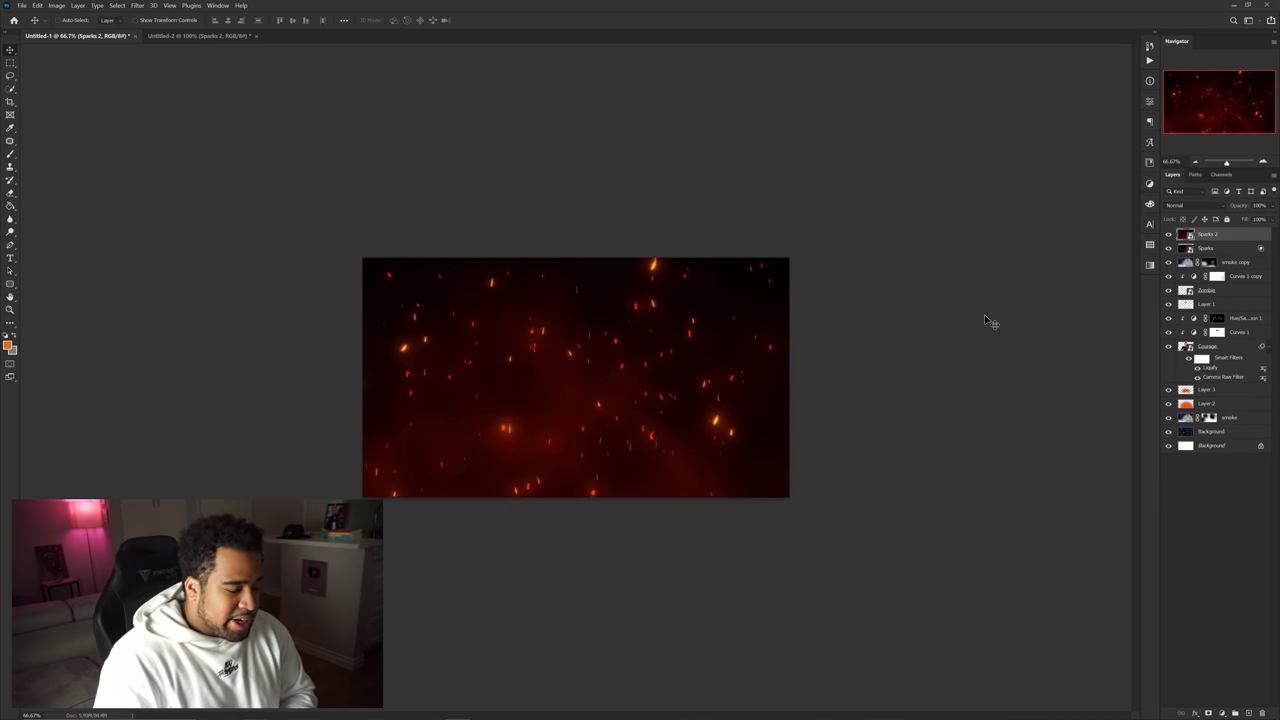
# Blend the Sparks 2 layer with Linear Dodge (Add) and mask its sparks and red haze off the man's face.
pyautogui.click(1204, 206)
pyautogui.click(1195, 297)
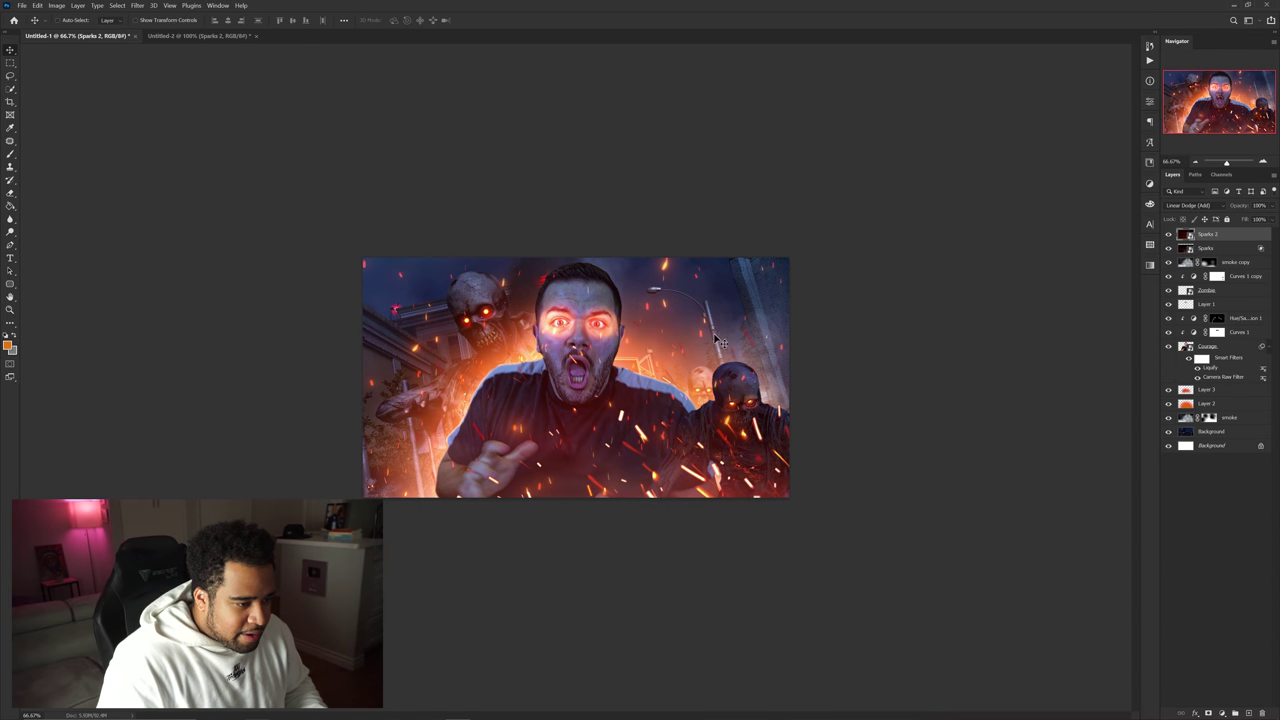
pyautogui.click(1208, 712)
pyautogui.press('d')
pyautogui.press('b')
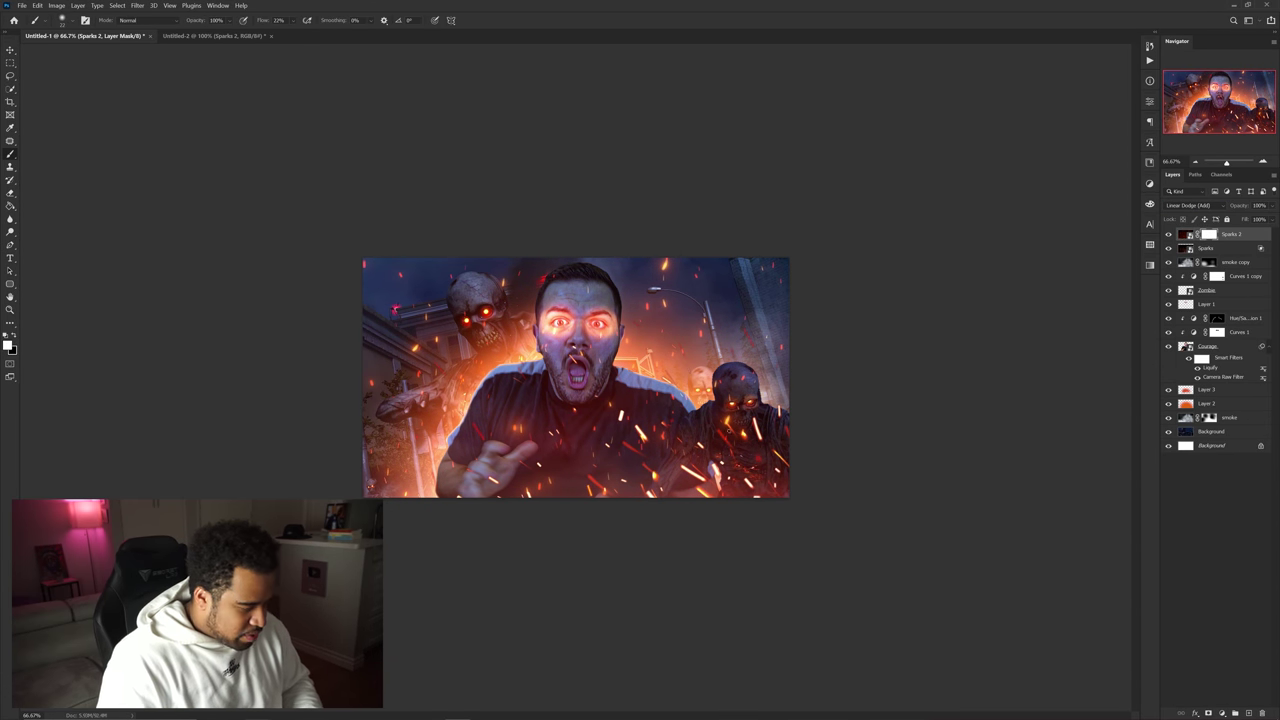
pyautogui.press('x')
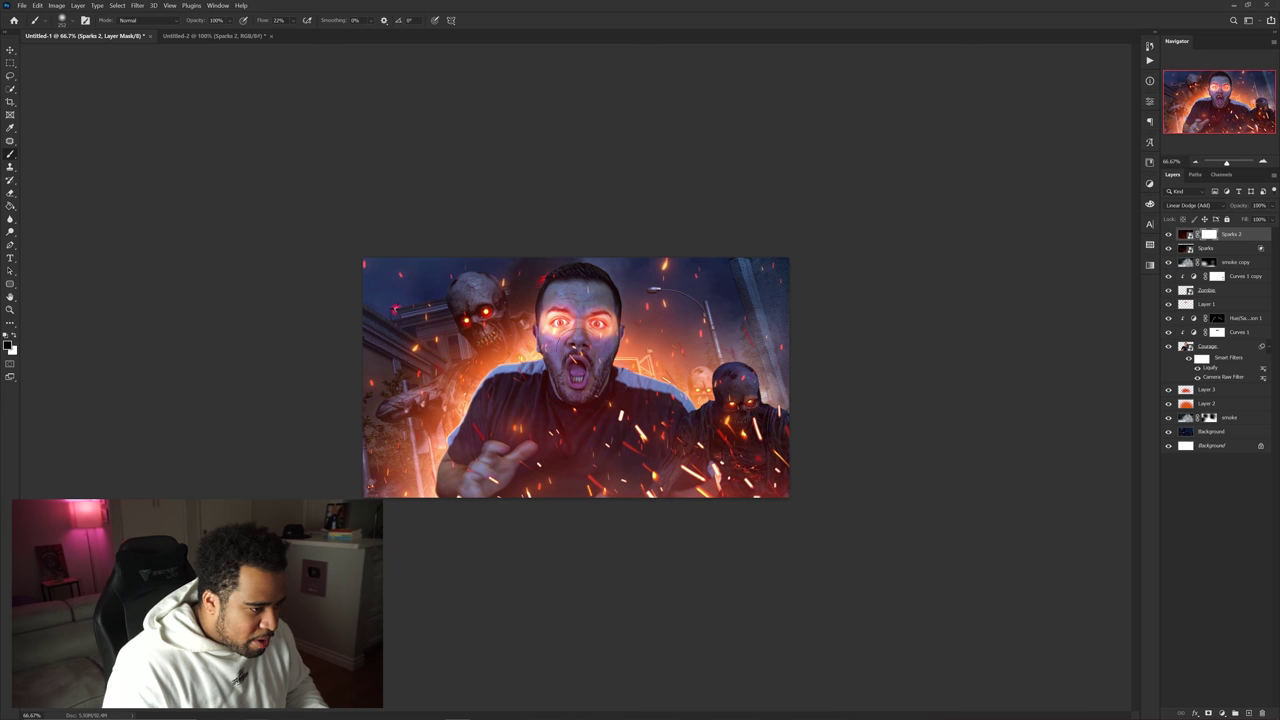
pyautogui.moveTo(590, 350)
pyautogui.mouseDown()
pyautogui.moveTo(556, 346)
pyautogui.moveTo(598, 355)
pyautogui.mouseUp()
pyautogui.keyDown('alt'); pyautogui.rightClick(563, 356); pyautogui.keyUp('alt')
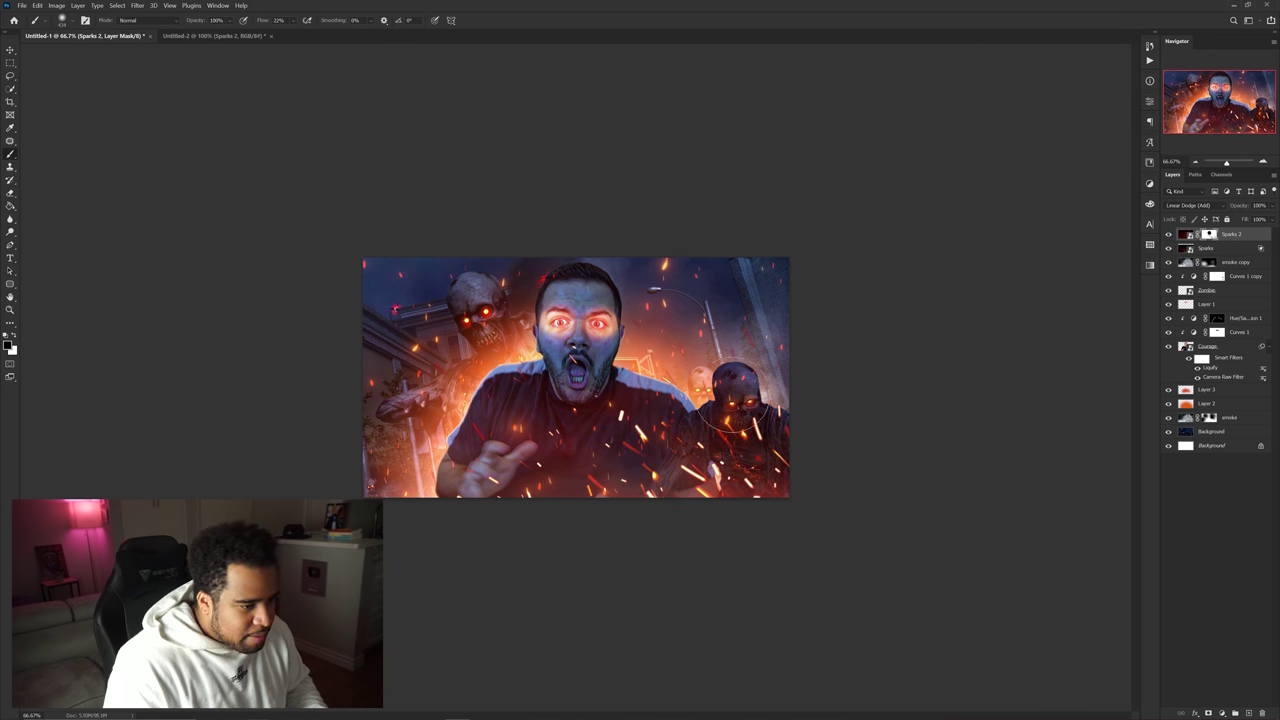
# Review the composite with both spark layers in full-screen mode.
pyautogui.press('v')
pyautogui.press('f')
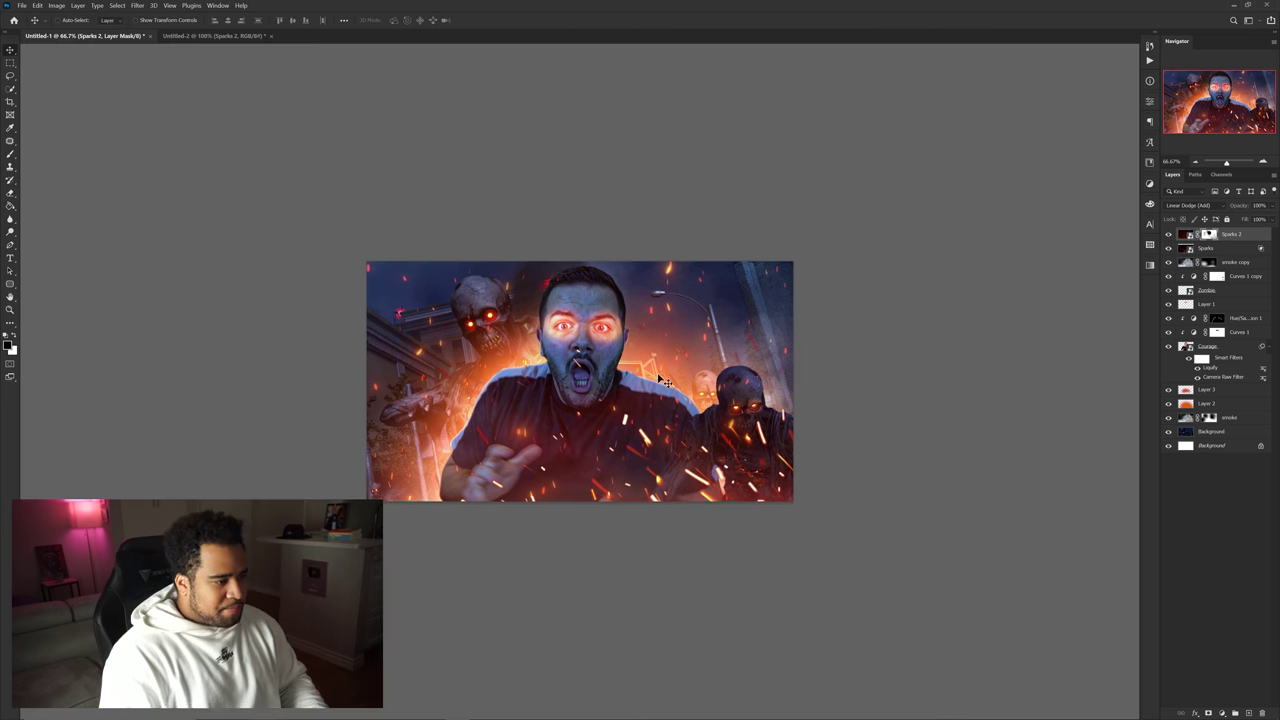
pyautogui.moveTo(481, 431); pyautogui.dragTo(269, 485)
pyautogui.press('f')
pyautogui.press('f')
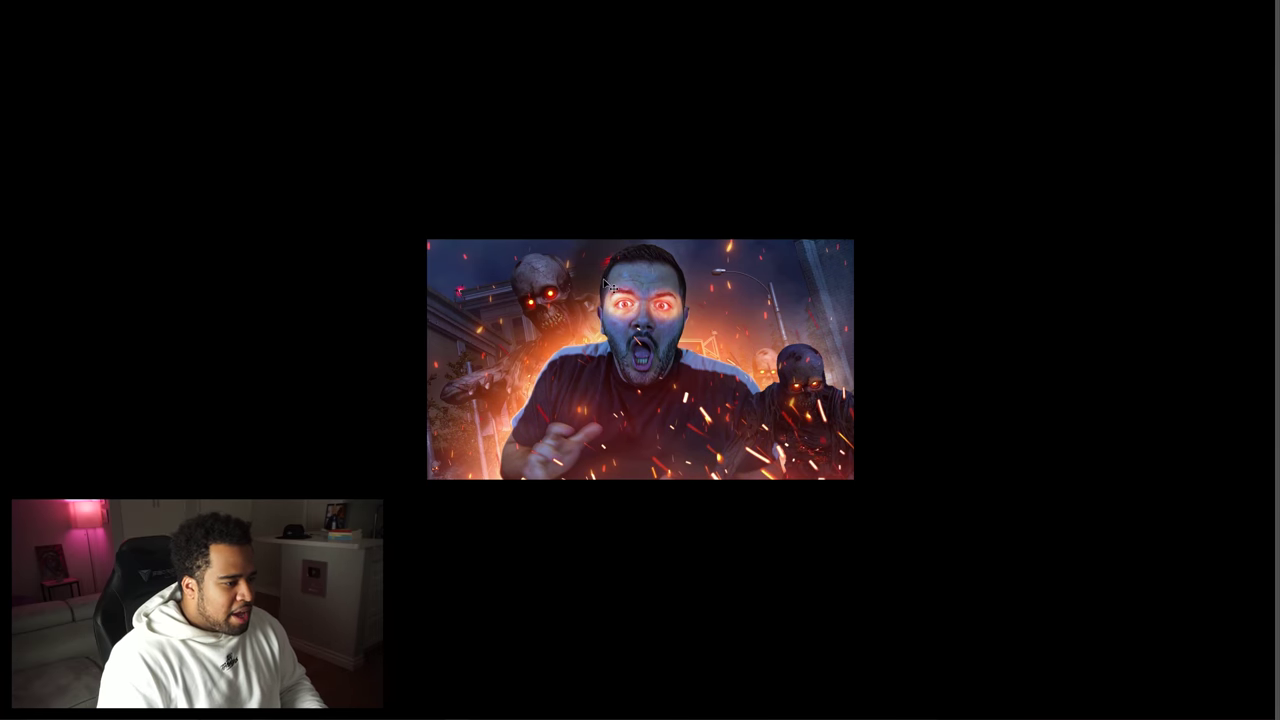
pyautogui.press('f')
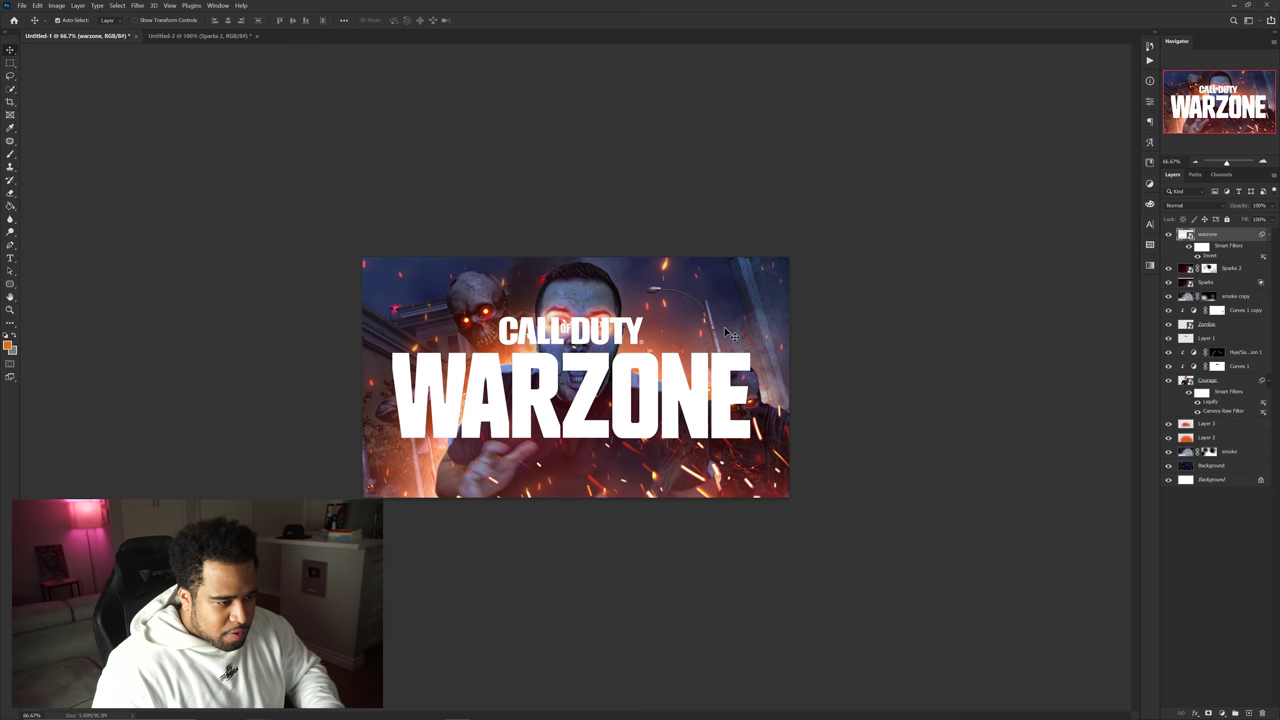
# Scale the warzone logo down to about 10.5% and place it over the lower-left part of the image.
pyautogui.hotkey('ctrl', 't')
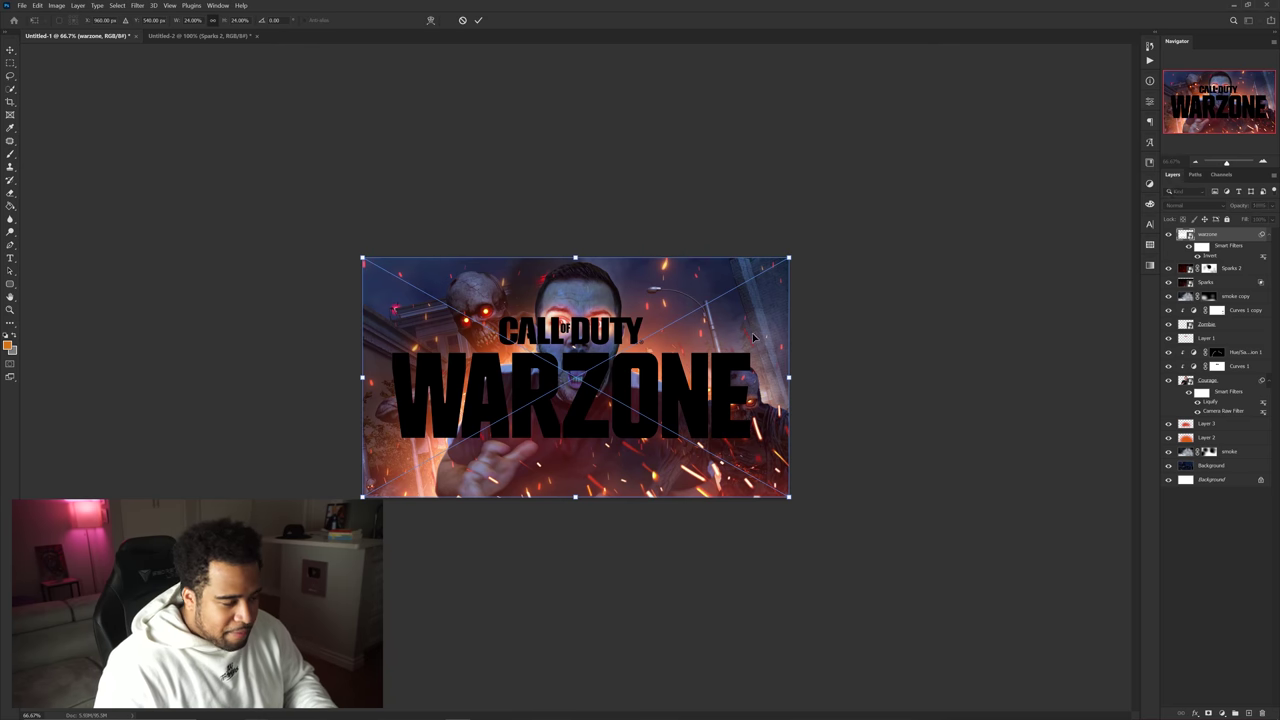
pyautogui.moveTo(789, 377); pyautogui.dragTo(512, 420)
pyautogui.press('Return')
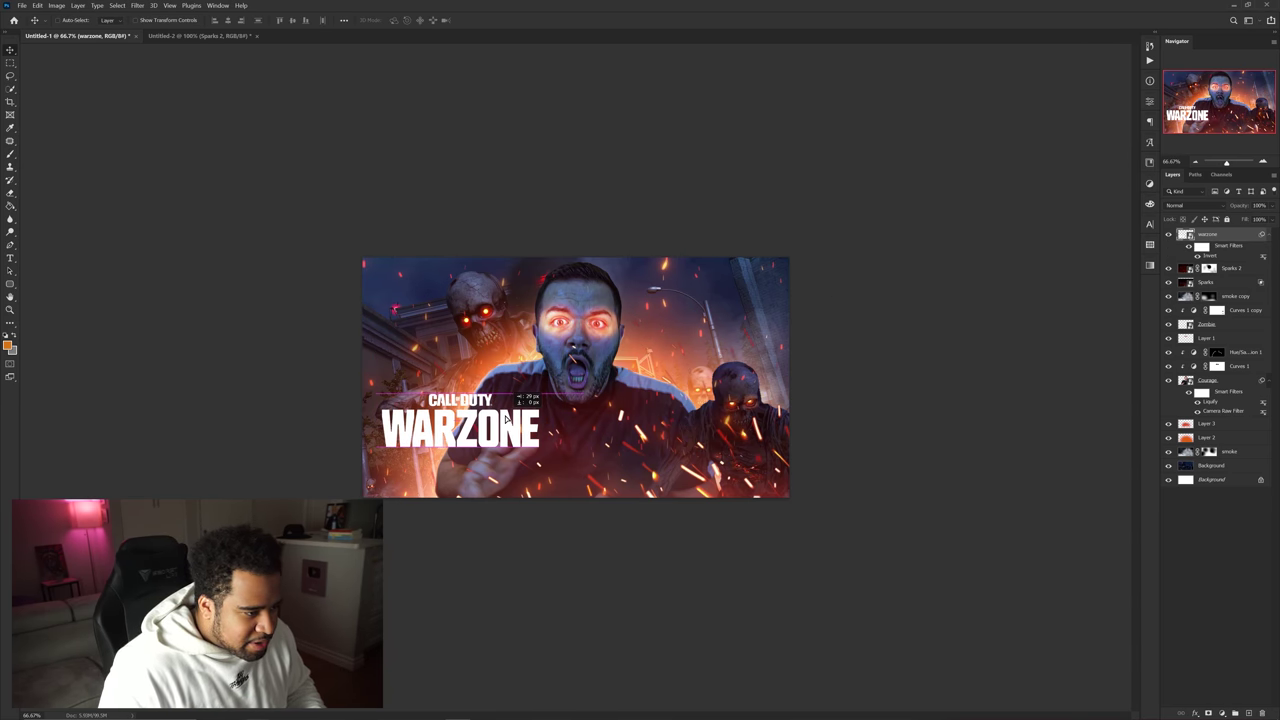
# Give the warzone layer a yellow colour label and hide it.
pyautogui.rightClick(1168, 236)
pyautogui.click(1190, 290)
pyautogui.click(1168, 234)
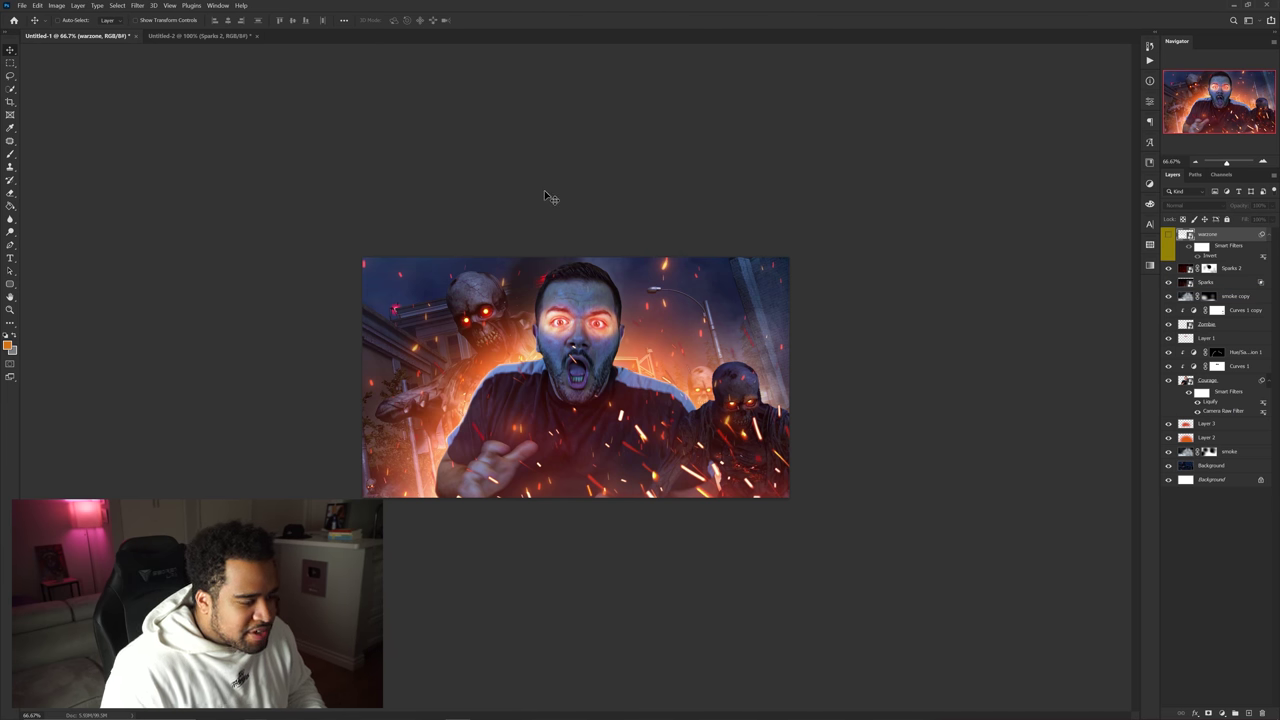
# Look over the source images in the Untitled-2 document and return to the composite.
pyautogui.click(202, 36)
pyautogui.click(94, 36)
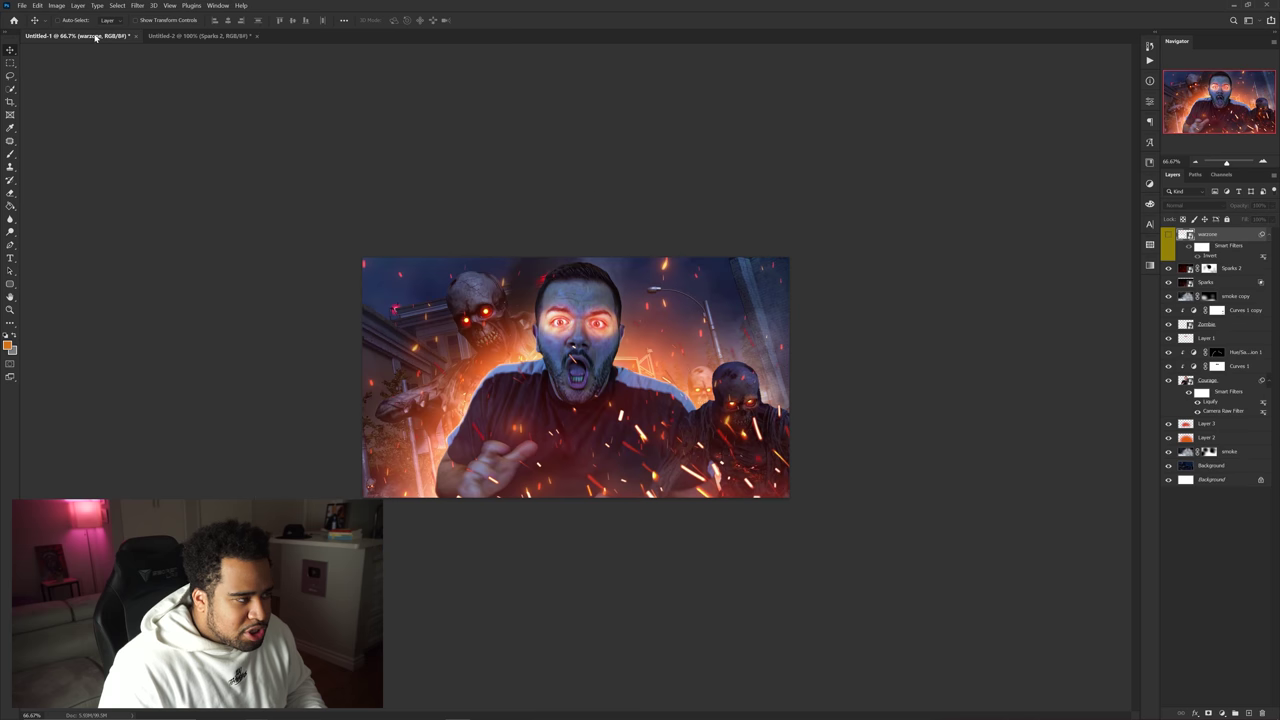
pyautogui.click(191, 37)
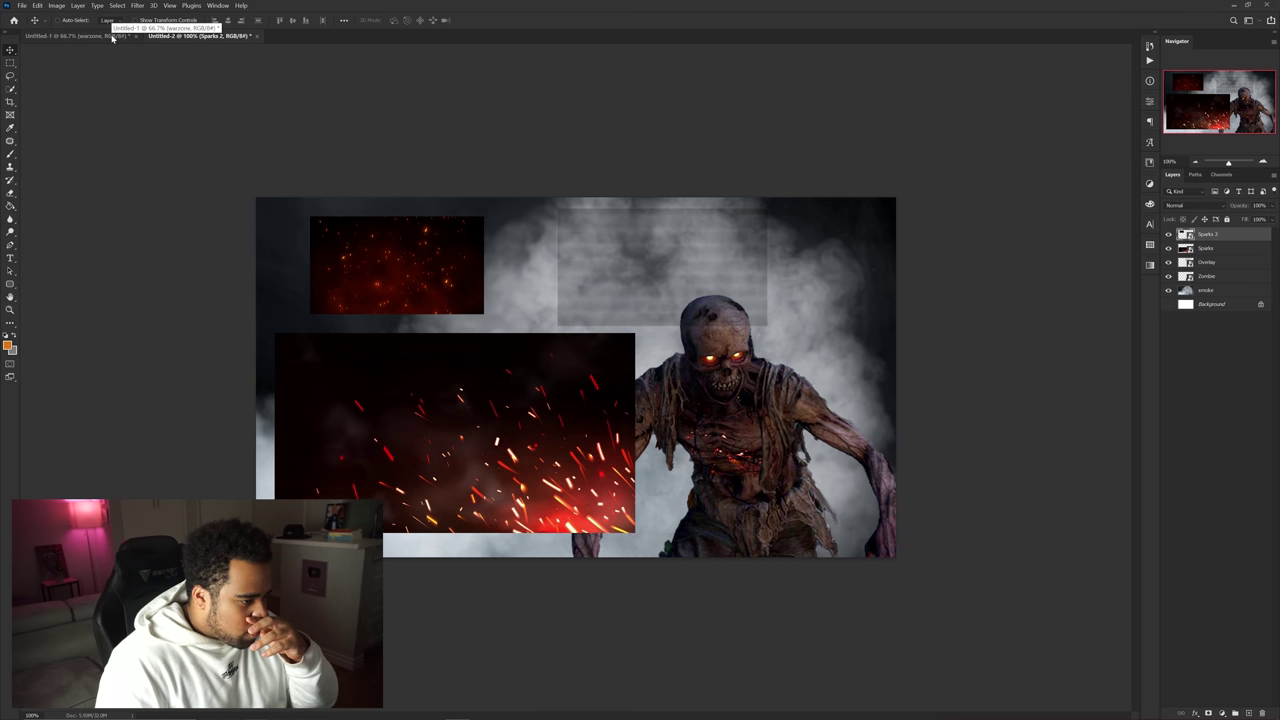
pyautogui.click(112, 36)
# Stamp all visible layers into a new layer above Sparks 2 and convert it to a smart object.
pyautogui.click(1232, 269)
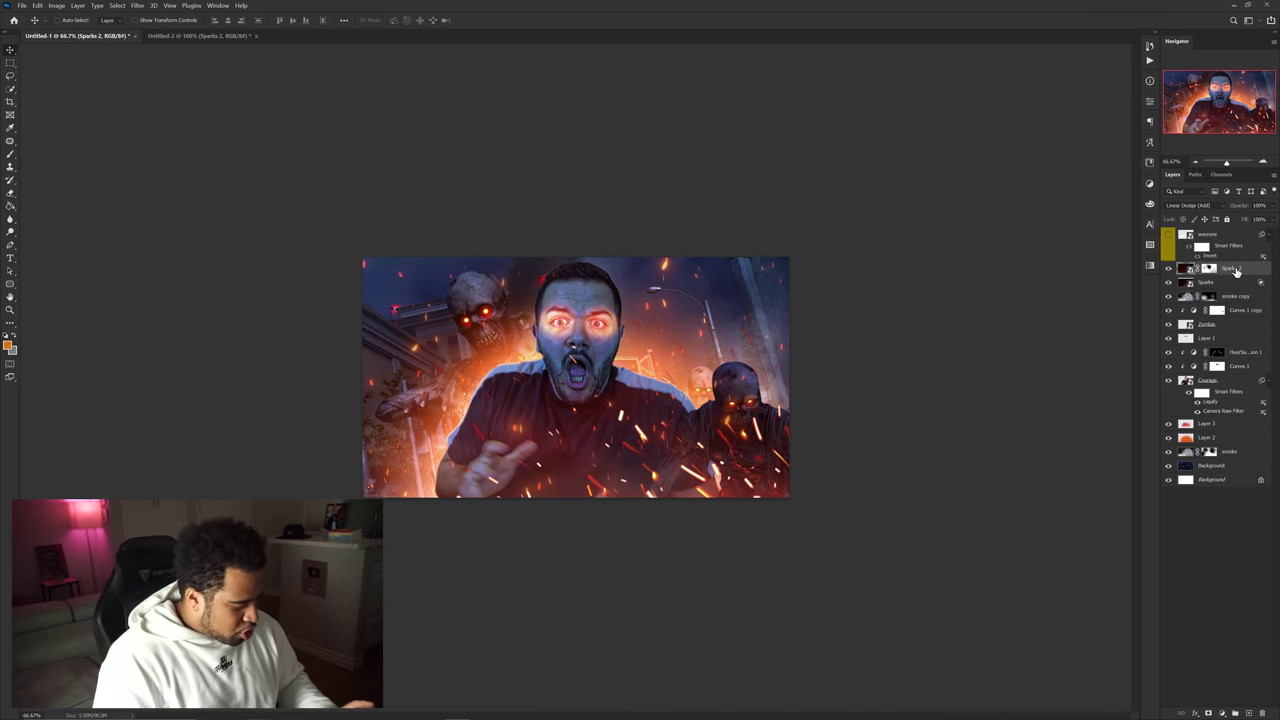
pyautogui.hotkey('ctrl', 'shift', 'alt', 'e')
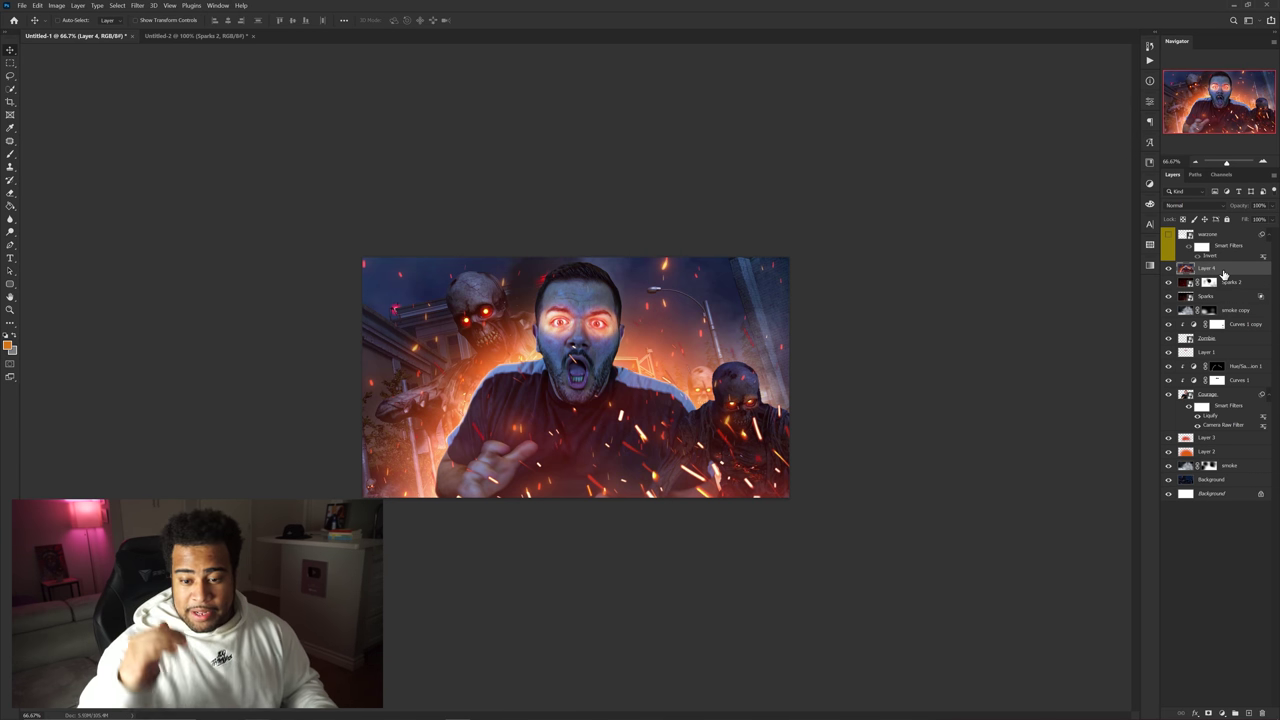
pyautogui.click(140, 6)
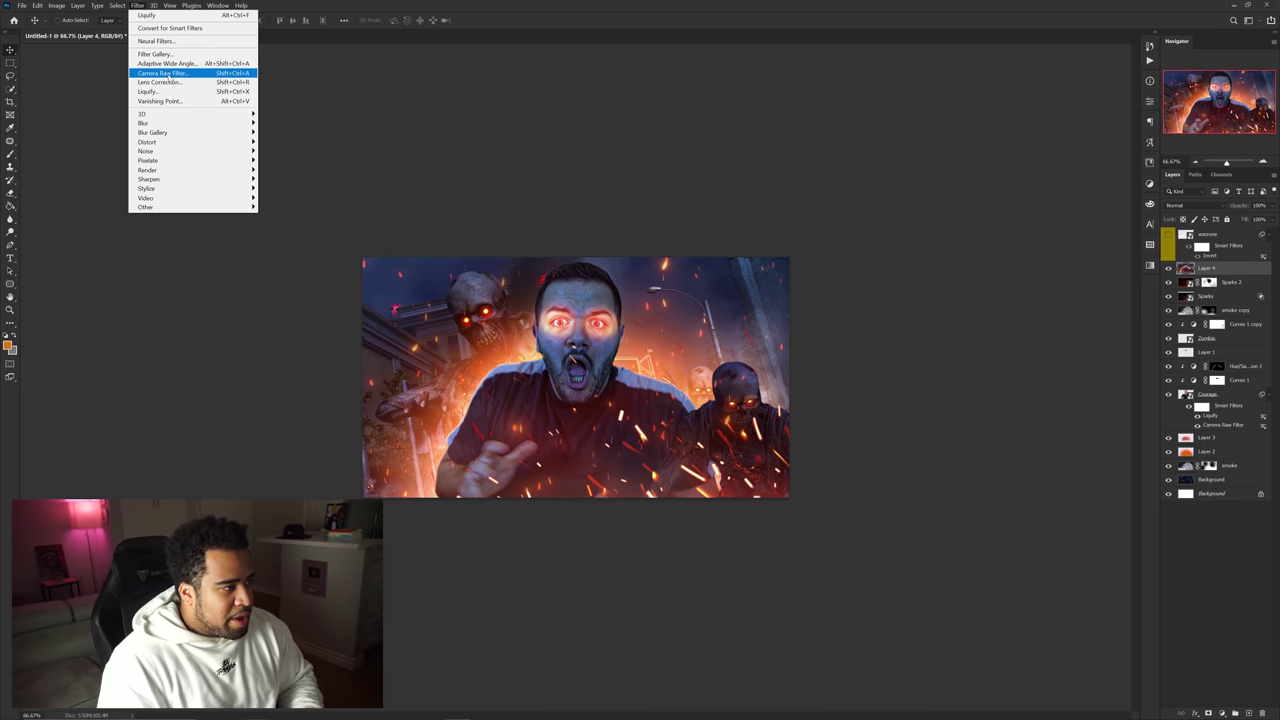
pyautogui.click(1211, 266)
pyautogui.rightClick(1211, 266)
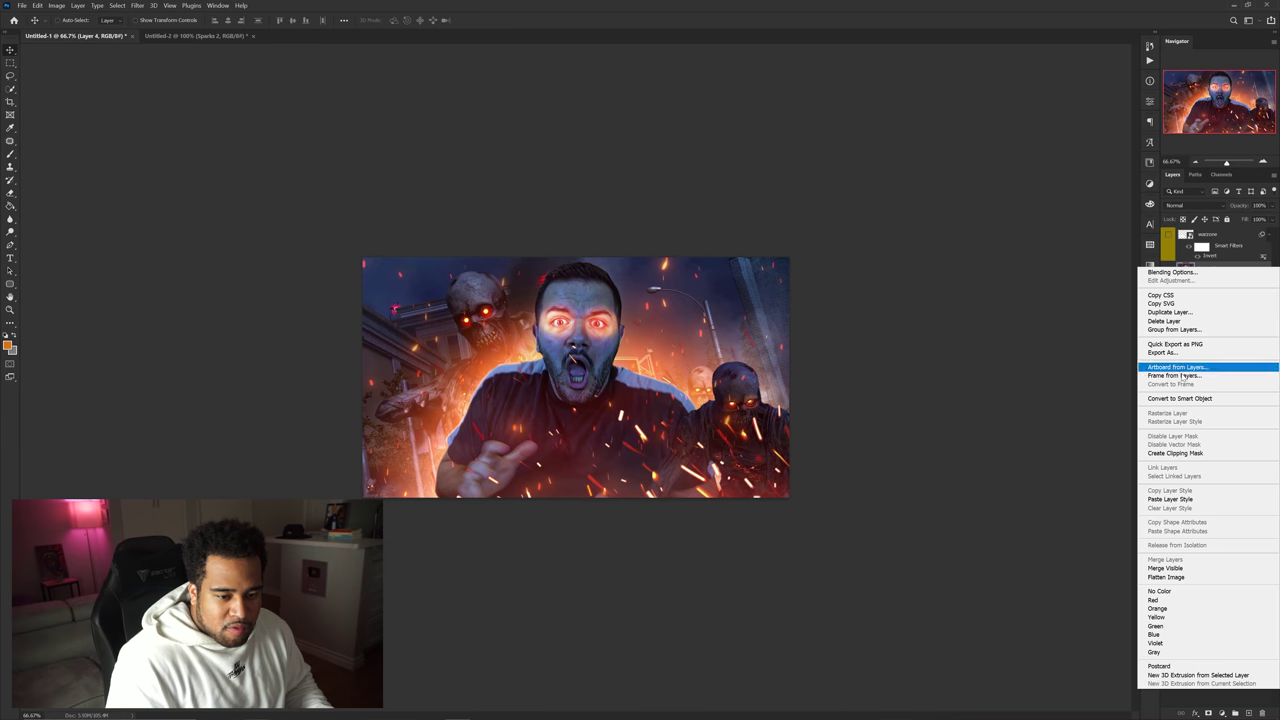
pyautogui.click(1185, 398)
# Apply the Camera Raw Filter to Layer 4 in before/after view, with contrast +13, highlights +28, shadows +26, whites +45 and blacks -8.
pyautogui.click(138, 6)
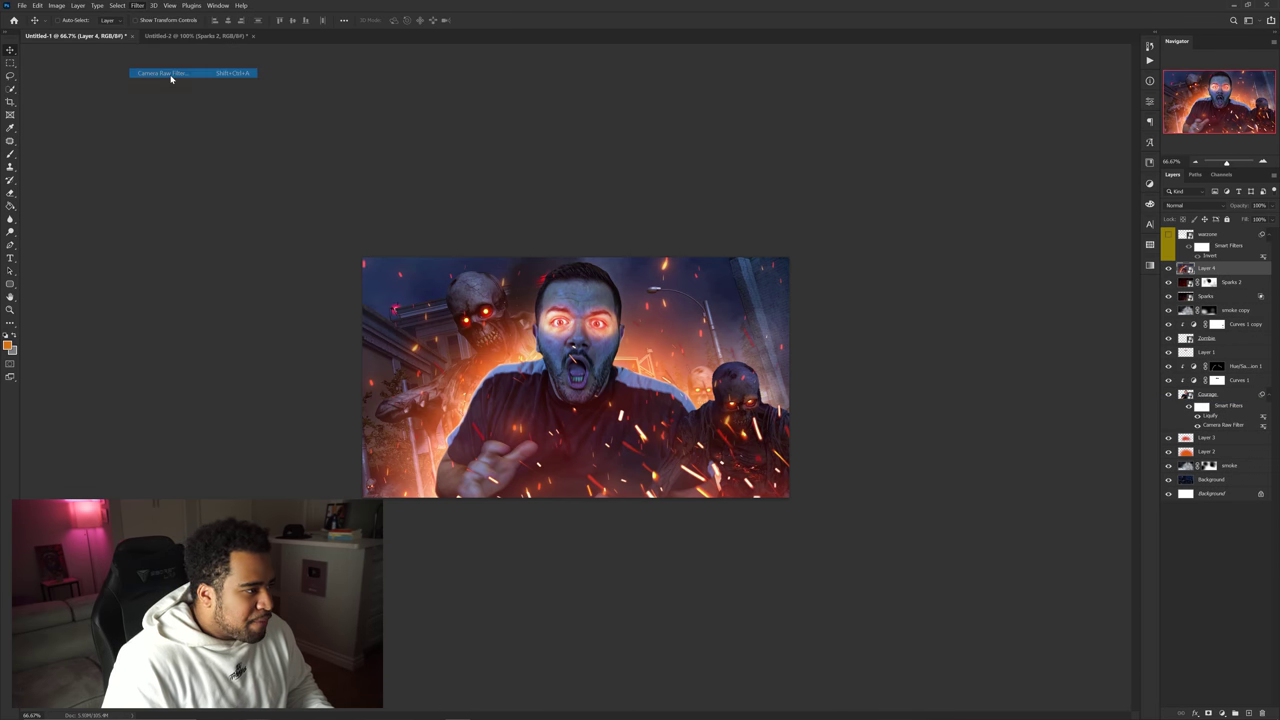
pyautogui.click(171, 76)
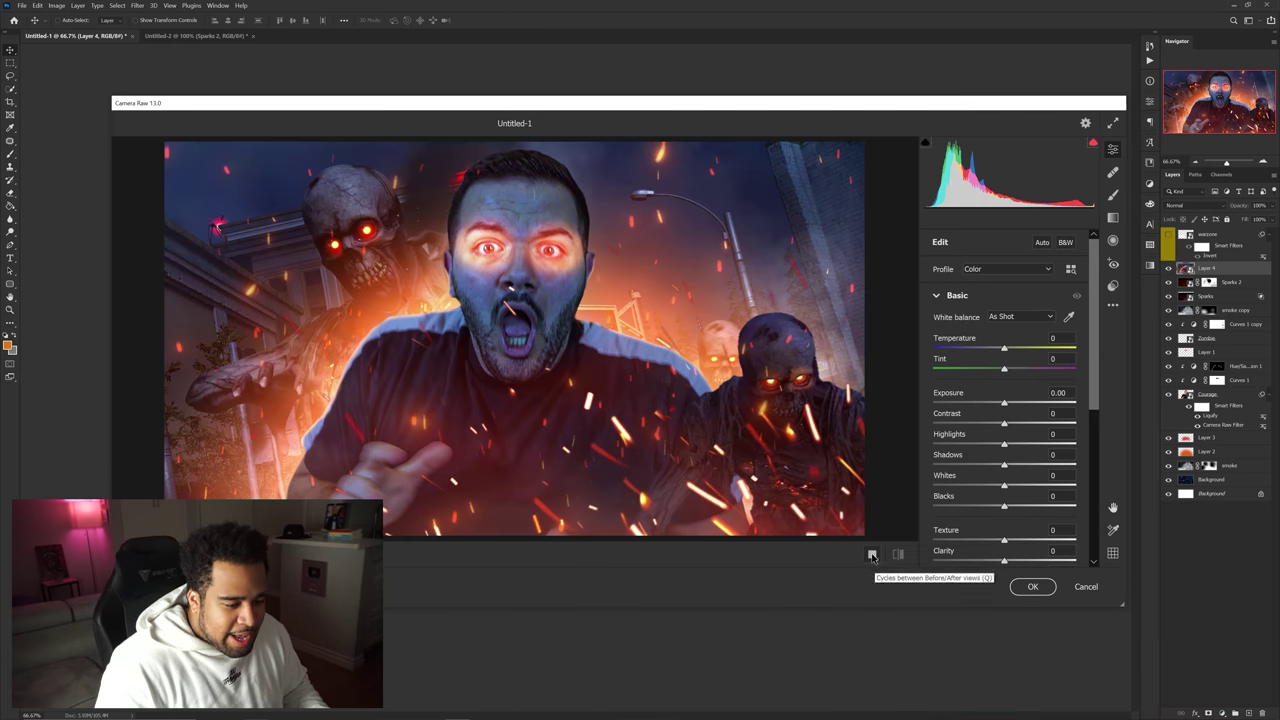
pyautogui.click(871, 553)
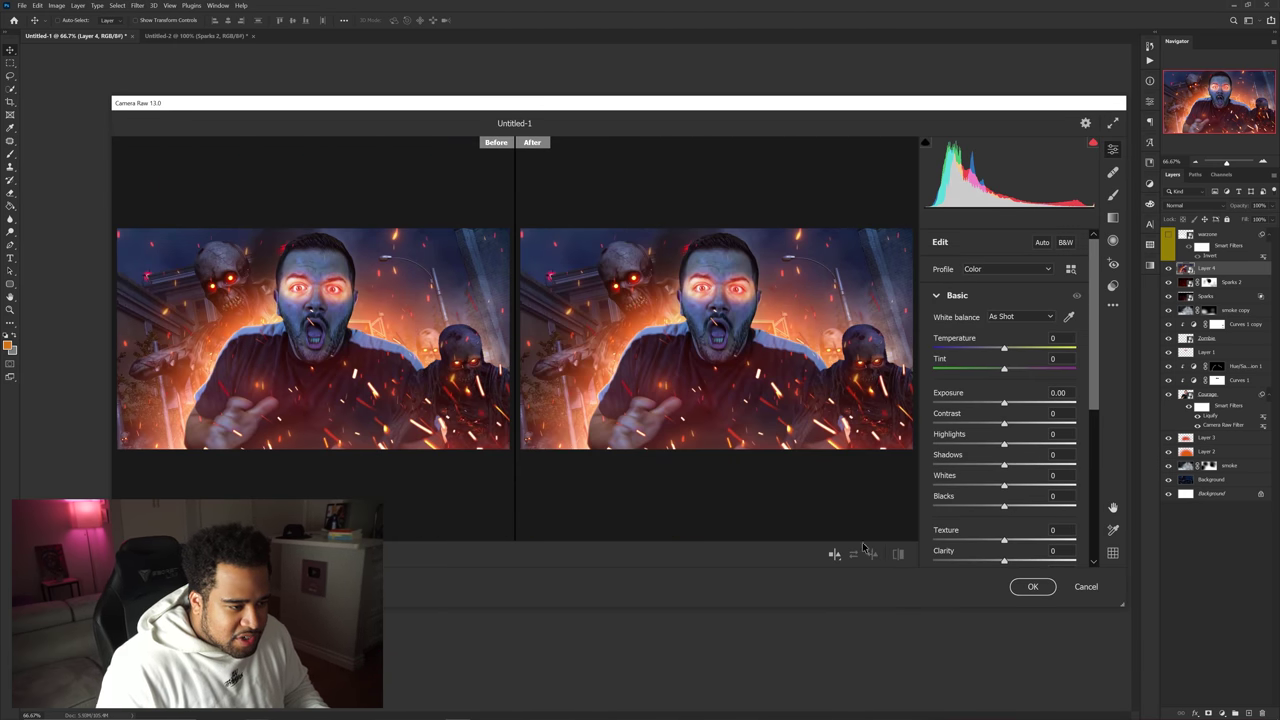
pyautogui.moveTo(1004, 443)
pyautogui.mouseDown()
pyautogui.moveTo(1024, 443)
pyautogui.moveTo(1016, 424)
pyautogui.mouseUp()
pyautogui.moveTo(1004, 465); pyautogui.dragTo(1024, 466)
pyautogui.moveTo(1004, 485)
pyautogui.mouseDown()
pyautogui.moveTo(1037, 487)
pyautogui.moveTo(997, 506)
pyautogui.mouseUp()
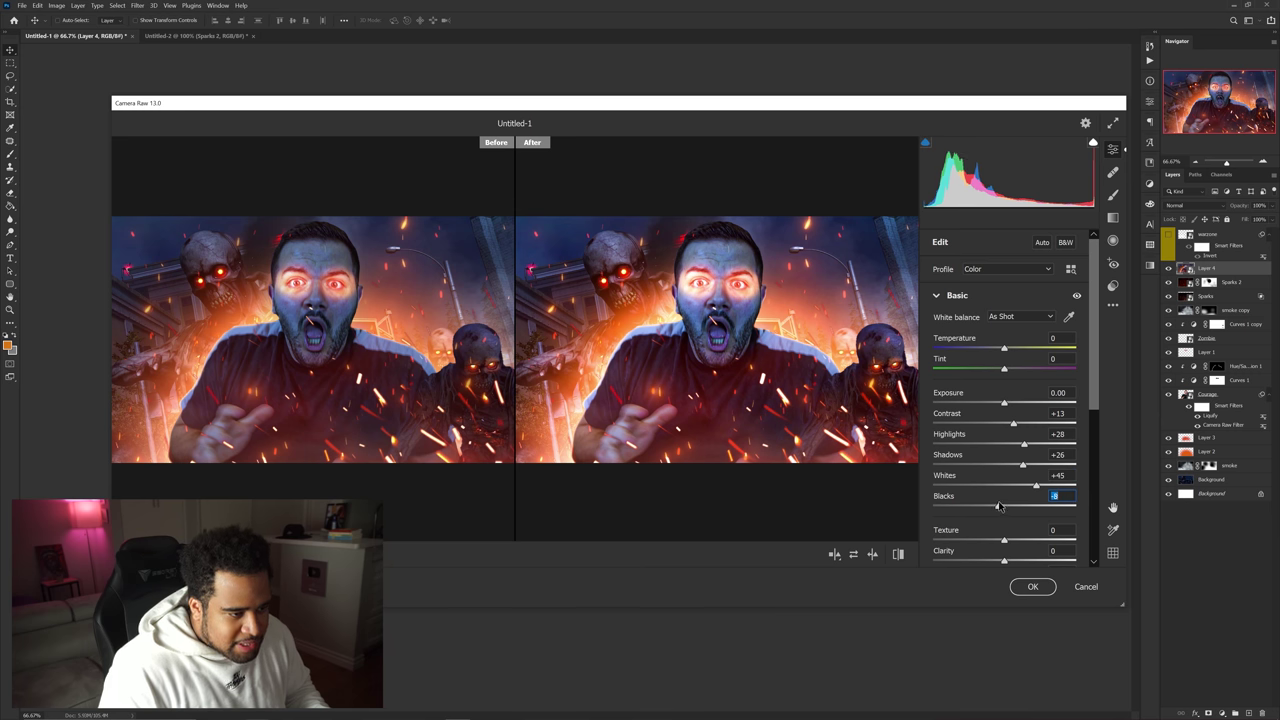
# Set the filter's texture to +21, clarity to +24 and whites to +47.
pyautogui.scroll(-2, 1005, 486)
pyautogui.moveTo(1005, 475); pyautogui.dragTo(1020, 497)
pyautogui.moveTo(1036, 421); pyautogui.dragTo(1039, 421)
pyautogui.scroll(-4, 1008, 492)
pyautogui.scroll(5, 1008, 492)
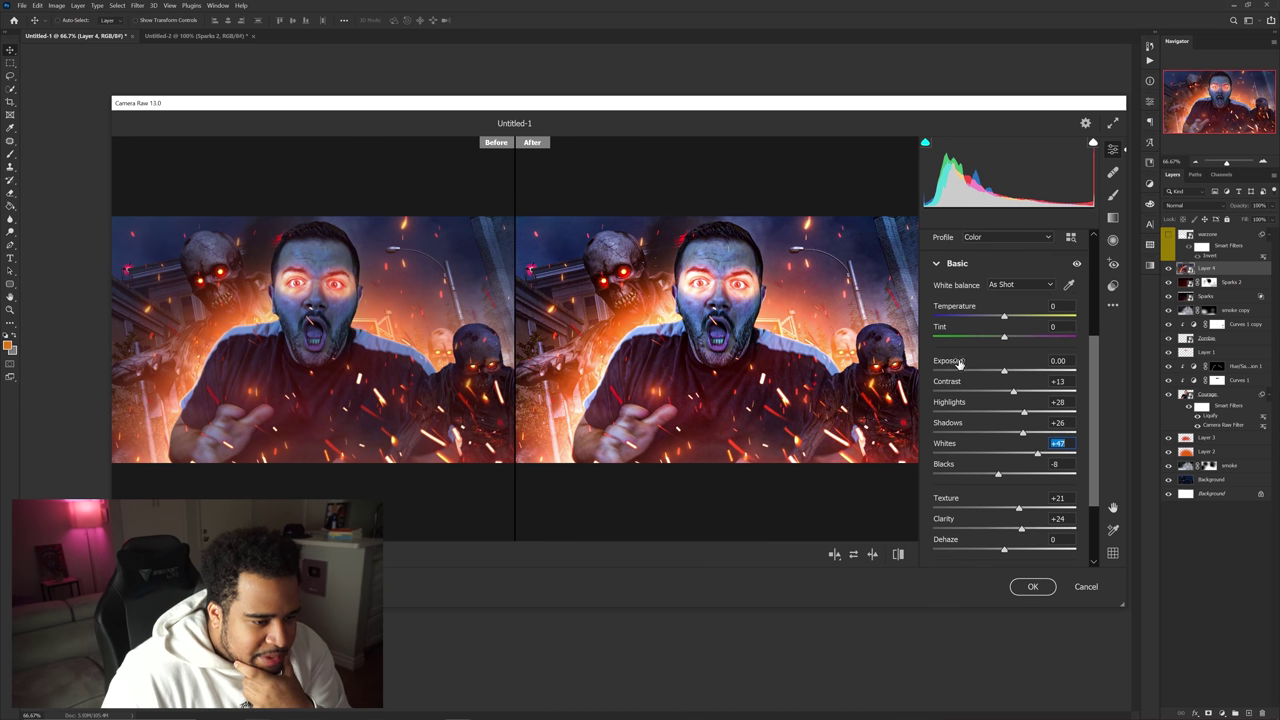
# Grade the shadows to hue 128, saturation 21 and the highlights to hue 128, saturation 16, and raise the grading's blending.
pyautogui.click(940, 271)
pyautogui.click(942, 403)
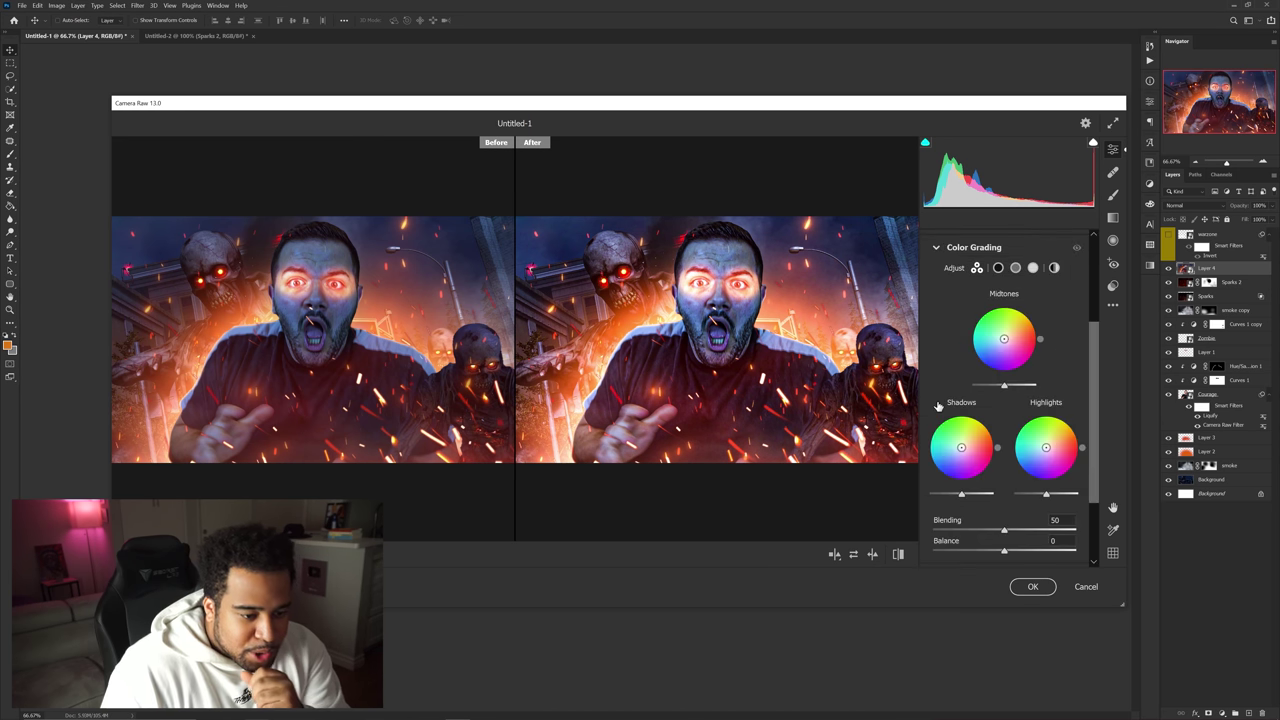
pyautogui.moveTo(947, 432); pyautogui.dragTo(957, 444)
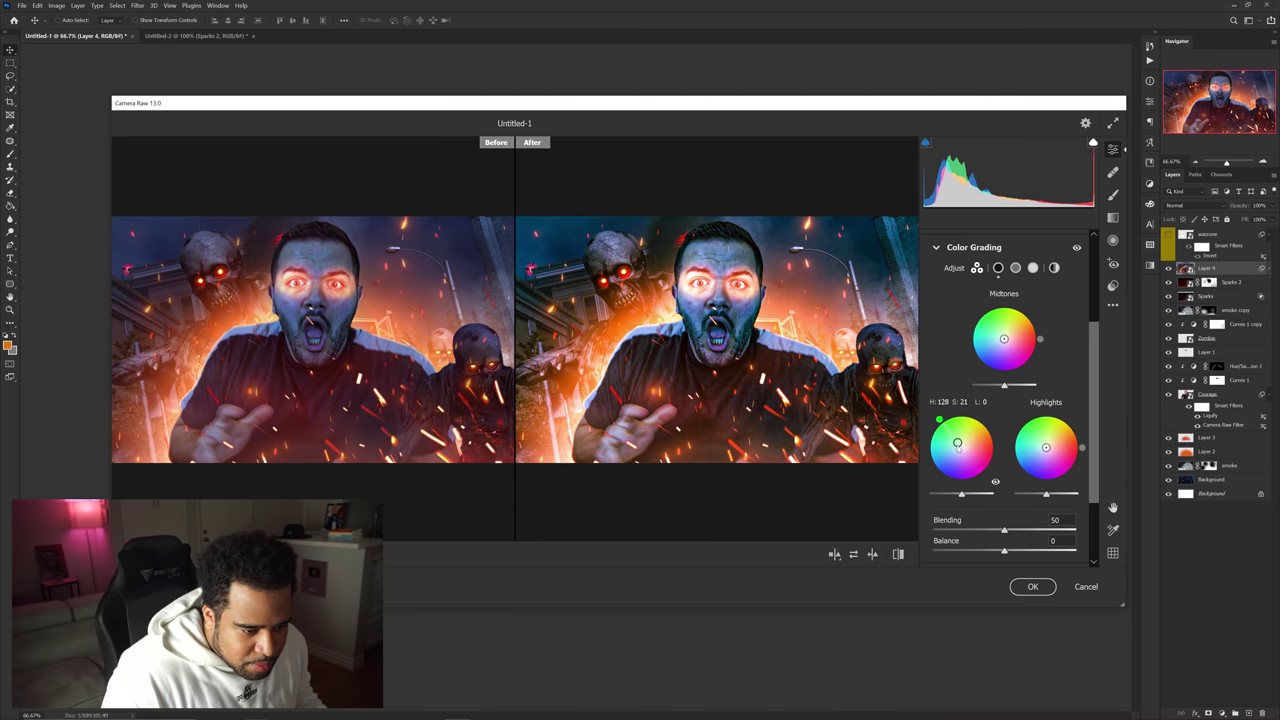
pyautogui.moveTo(1045, 446)
pyautogui.mouseDown()
pyautogui.moveTo(1031, 426)
pyautogui.moveTo(1043, 443)
pyautogui.mouseUp()
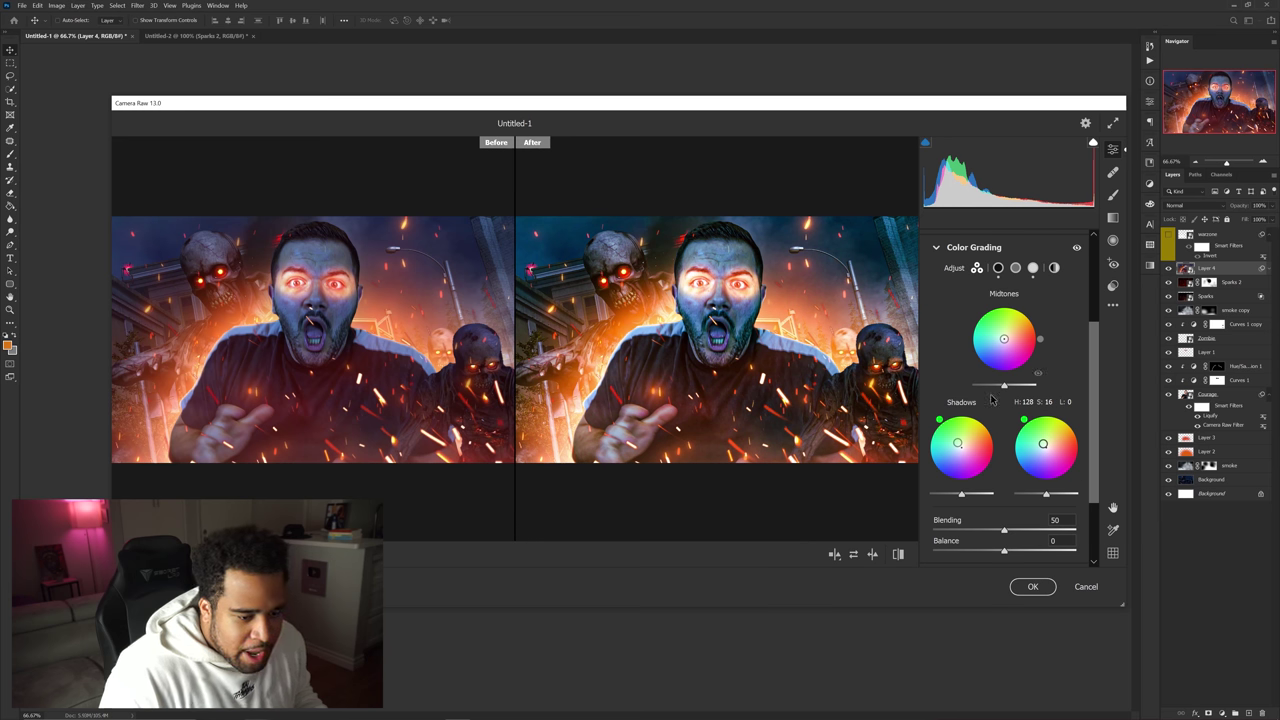
pyautogui.moveTo(1004, 529)
pyautogui.mouseDown()
pyautogui.moveTo(1059, 530)
pyautogui.moveTo(1025, 530)
pyautogui.mouseUp()
# Set the lens distortion in the Optics settings to about -8.
pyautogui.scroll(-2, 997, 482)
pyautogui.click(952, 475)
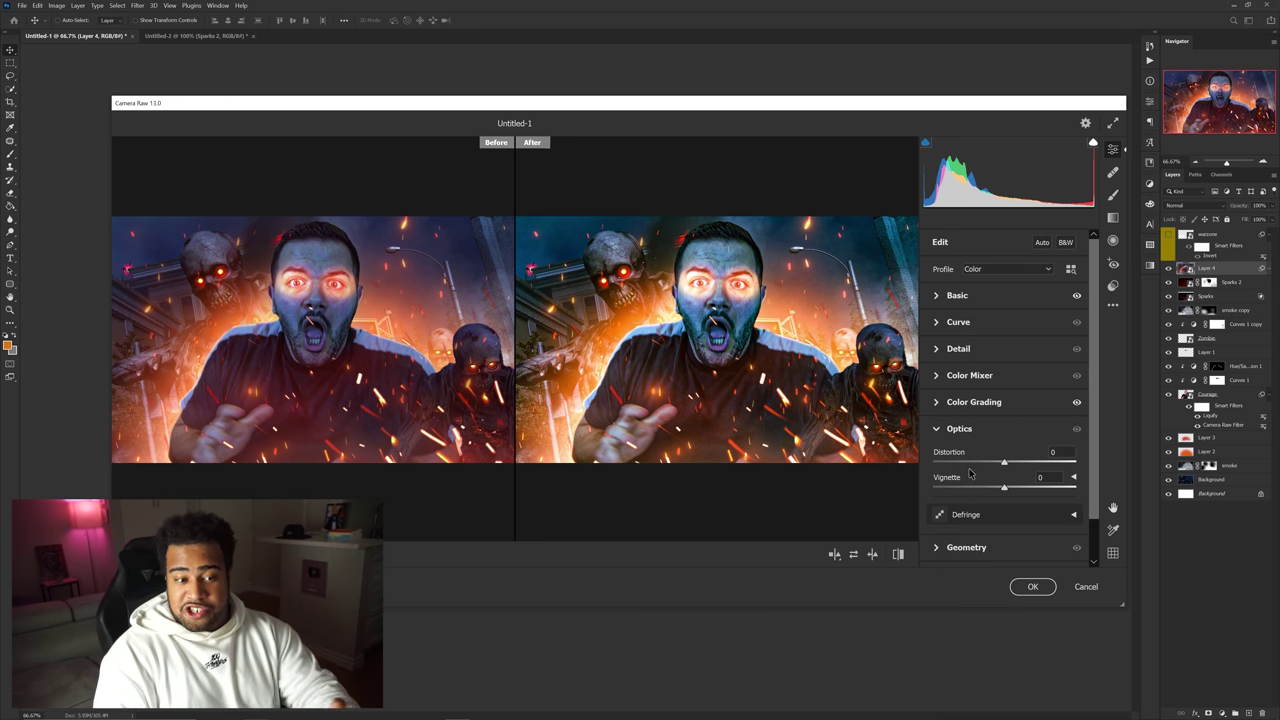
pyautogui.moveTo(1006, 463)
pyautogui.mouseDown()
pyautogui.moveTo(1121, 462)
pyautogui.moveTo(963, 465)
pyautogui.moveTo(998, 463)
pyautogui.mouseUp()
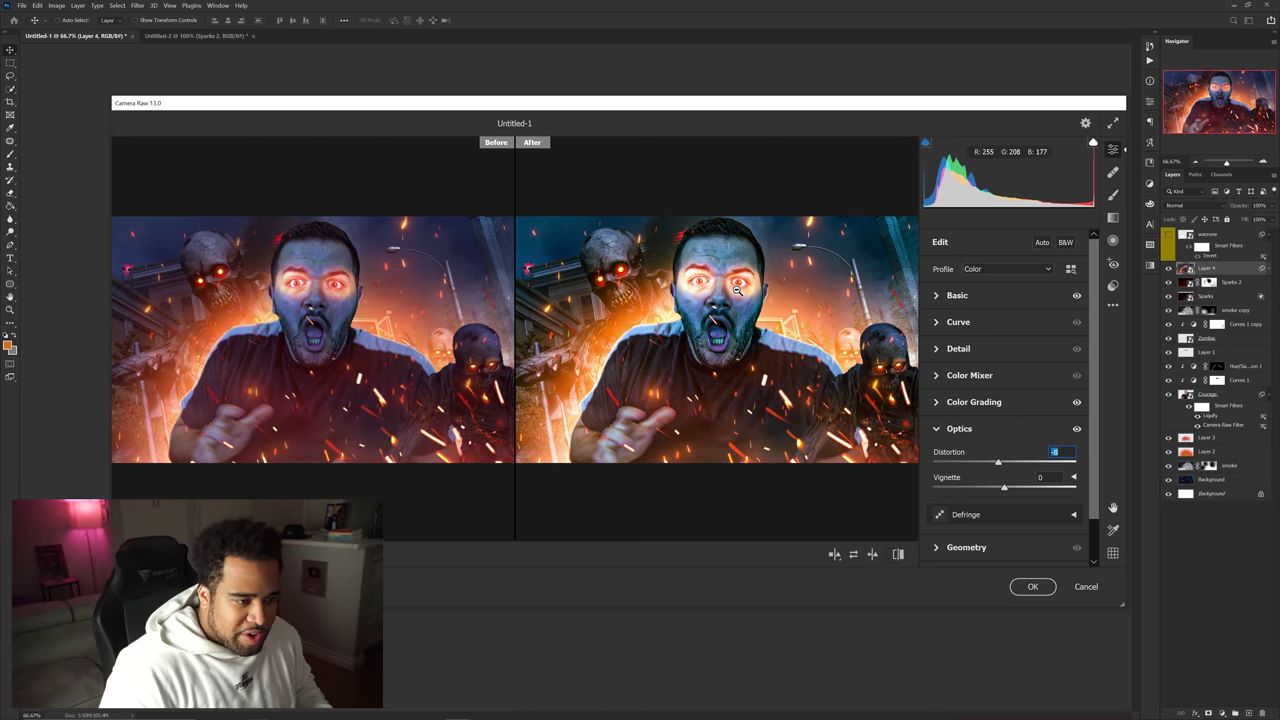
# Fine-tune the HSL colours, setting luminance to yellows +17, greens +17, aquas +9 and blues +5, and apply the filter.
pyautogui.click(941, 375)
pyautogui.click(976, 329)
pyautogui.moveTo(1004, 384)
pyautogui.mouseDown()
pyautogui.moveTo(992, 386)
pyautogui.moveTo(1018, 384)
pyautogui.moveTo(983, 387)
pyautogui.moveTo(1000, 366)
pyautogui.moveTo(983, 406)
pyautogui.moveTo(1001, 406)
pyautogui.mouseUp()
pyautogui.click(941, 330)
pyautogui.moveTo(1003, 469)
pyautogui.mouseDown()
pyautogui.moveTo(1016, 406)
pyautogui.moveTo(1008, 467)
pyautogui.mouseUp()
pyautogui.click(1022, 329)
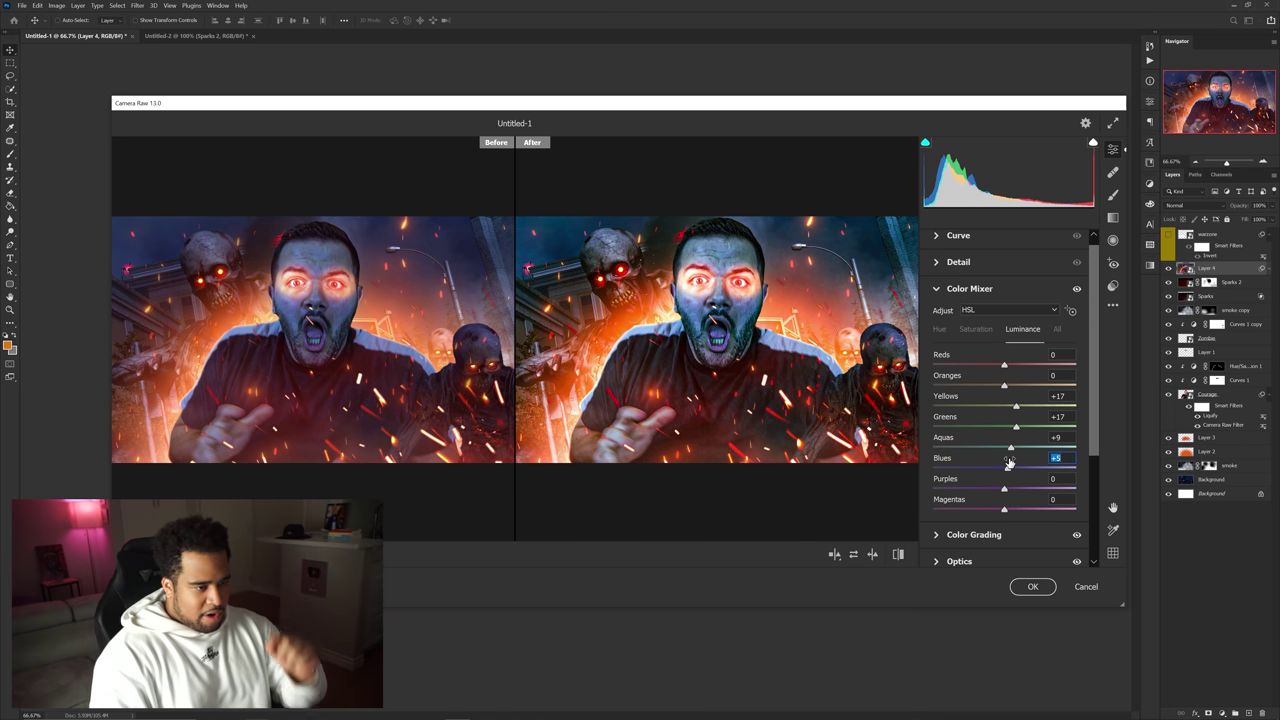
pyautogui.click(1033, 586)
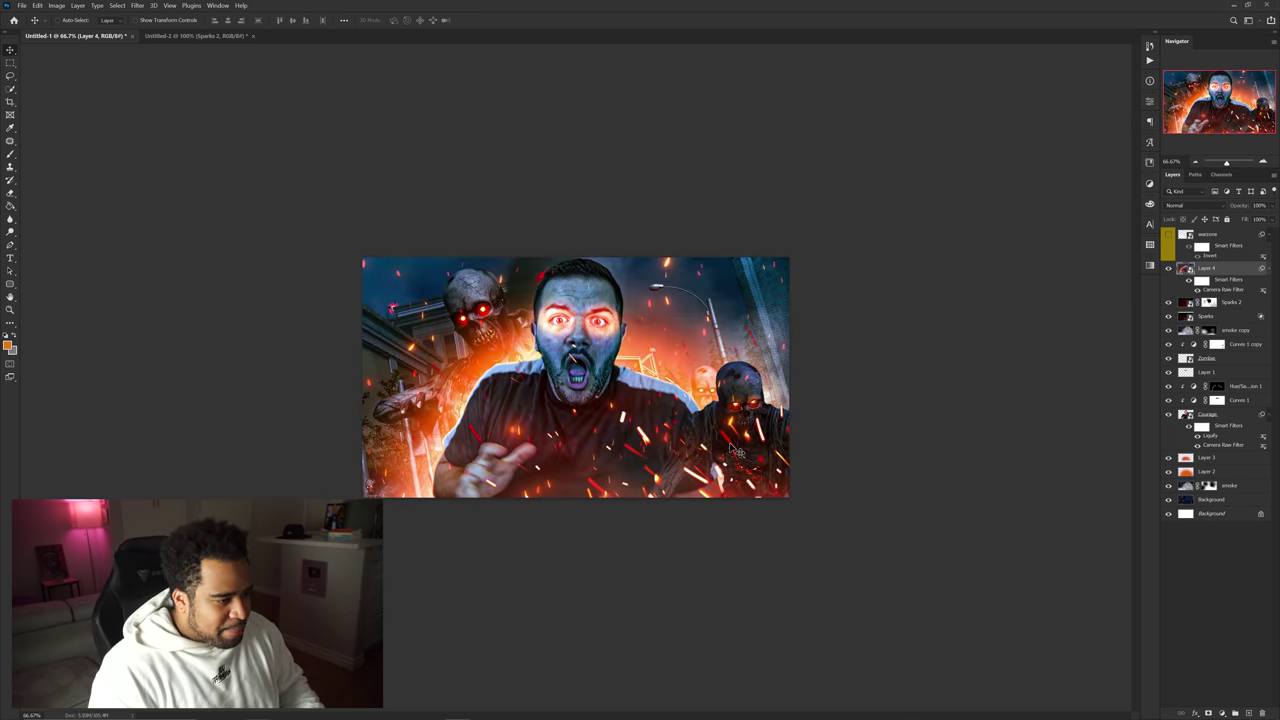
# Review the colour-graded composite in full-screen mode.
pyautogui.press('f')
pyautogui.press('f')
pyautogui.moveTo(804, 461); pyautogui.dragTo(917, 438)
pyautogui.press('f')
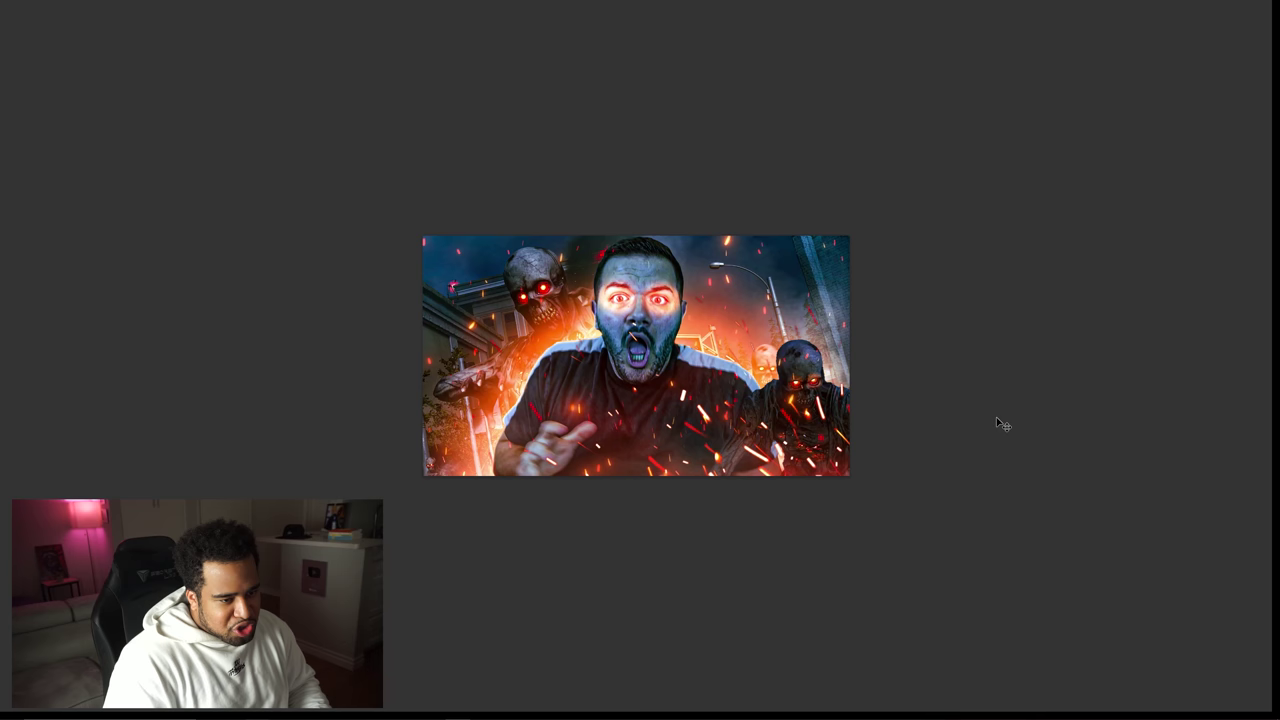
# Unhide the warzone logo, enlarge it slightly and position it in the lower-left area of the image.
pyautogui.hotkey('ctrl', 't')
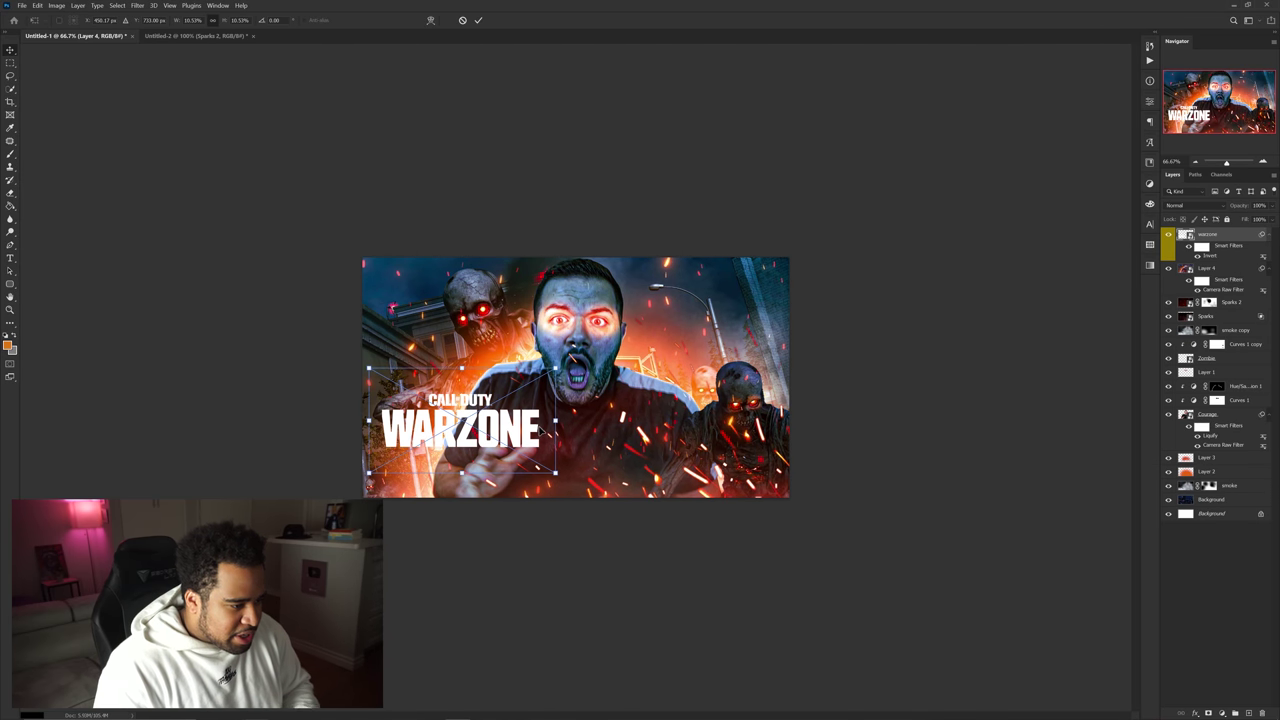
pyautogui.moveTo(561, 428); pyautogui.dragTo(487, 425)
pyautogui.press('Return')
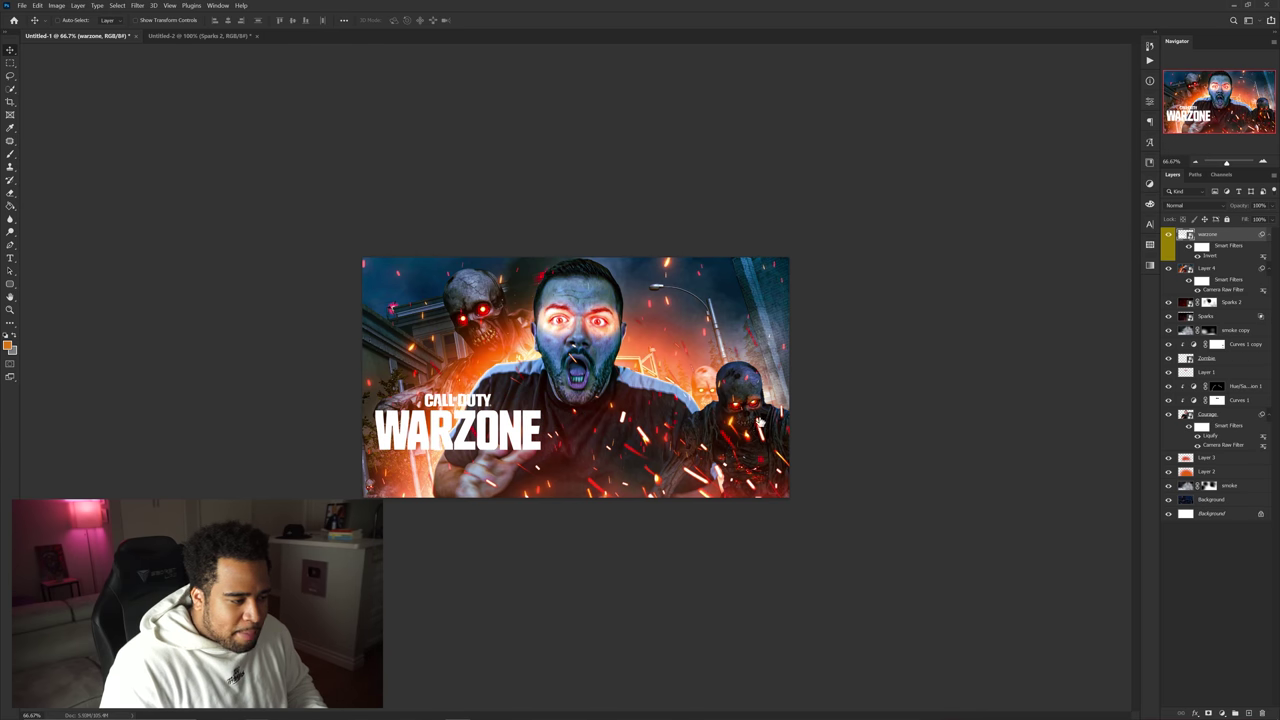
# Add a drop shadow to the warzone logo in a dark blue sampled from the night sky, with 0% spread.
pyautogui.click(905, 381)
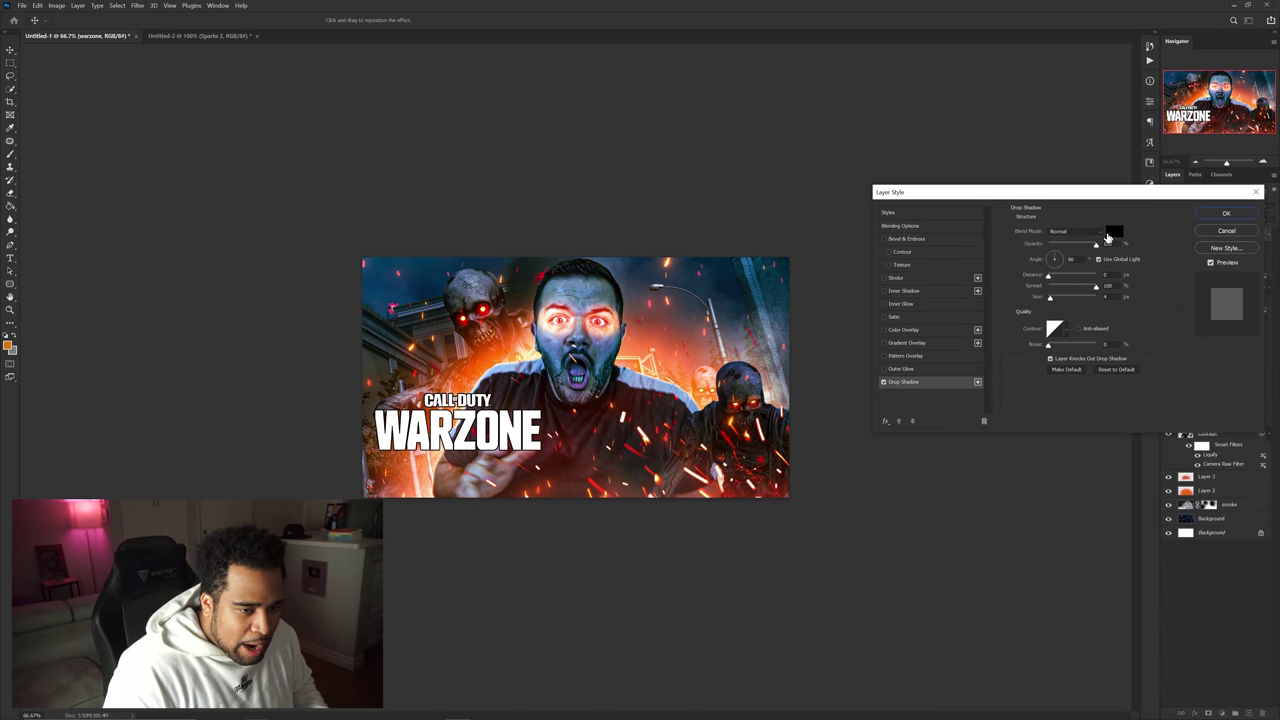
pyautogui.click(1109, 234)
pyautogui.click(422, 294)
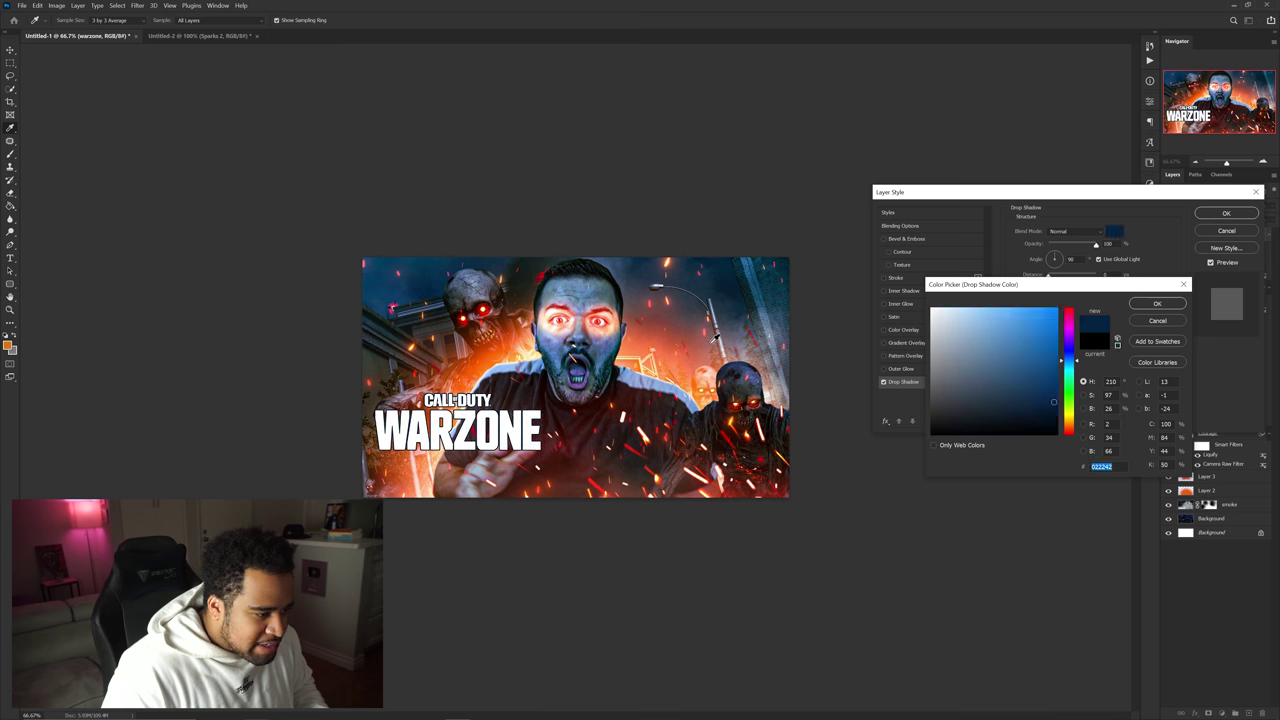
pyautogui.click(1045, 414)
pyautogui.click(1155, 305)
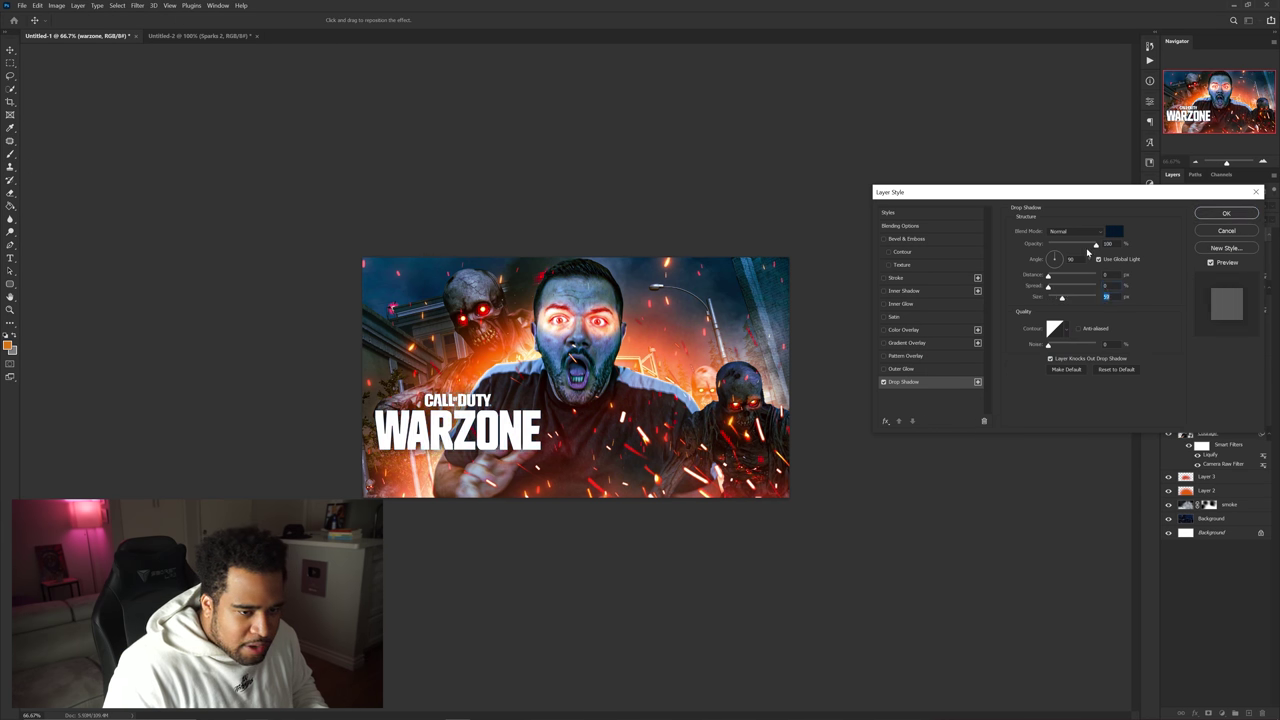
# Set the logo's drop shadow to colour 020c16 at 52% opacity and shift the logo slightly down and right.
pyautogui.click(1112, 232)
pyautogui.click(1044, 424)
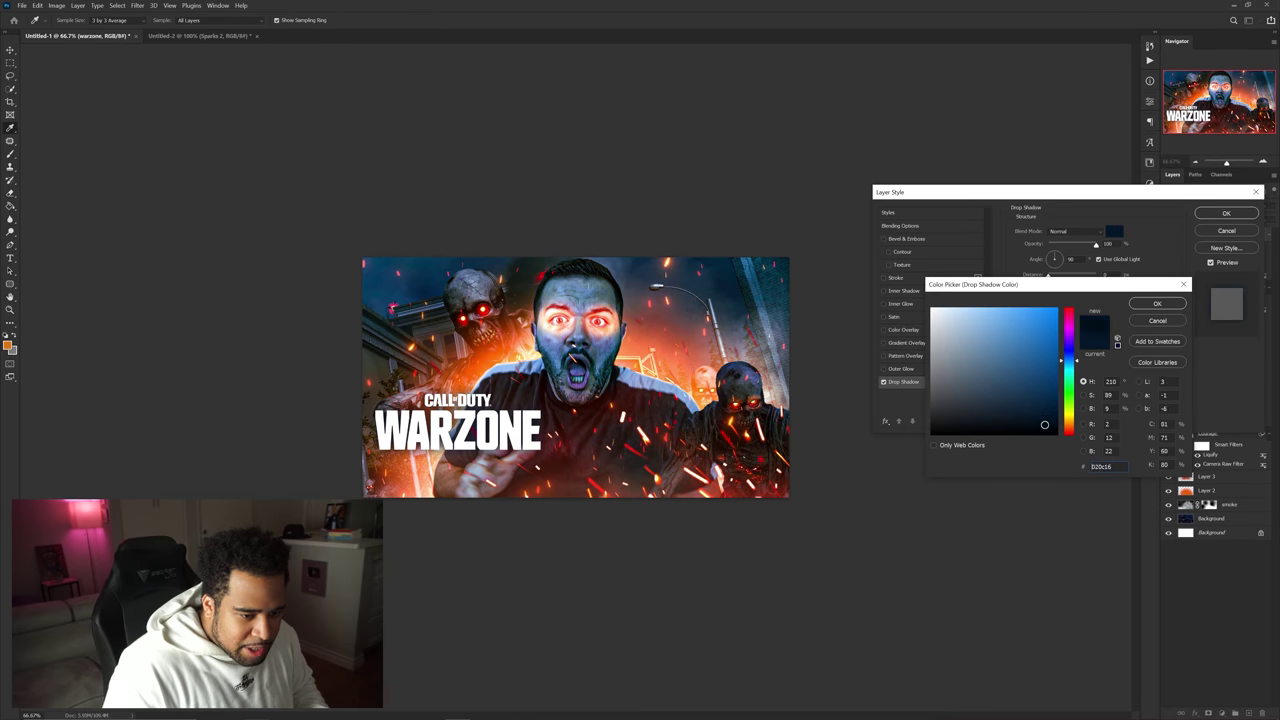
pyautogui.click(1159, 304)
pyautogui.moveTo(1096, 244); pyautogui.dragTo(1077, 246)
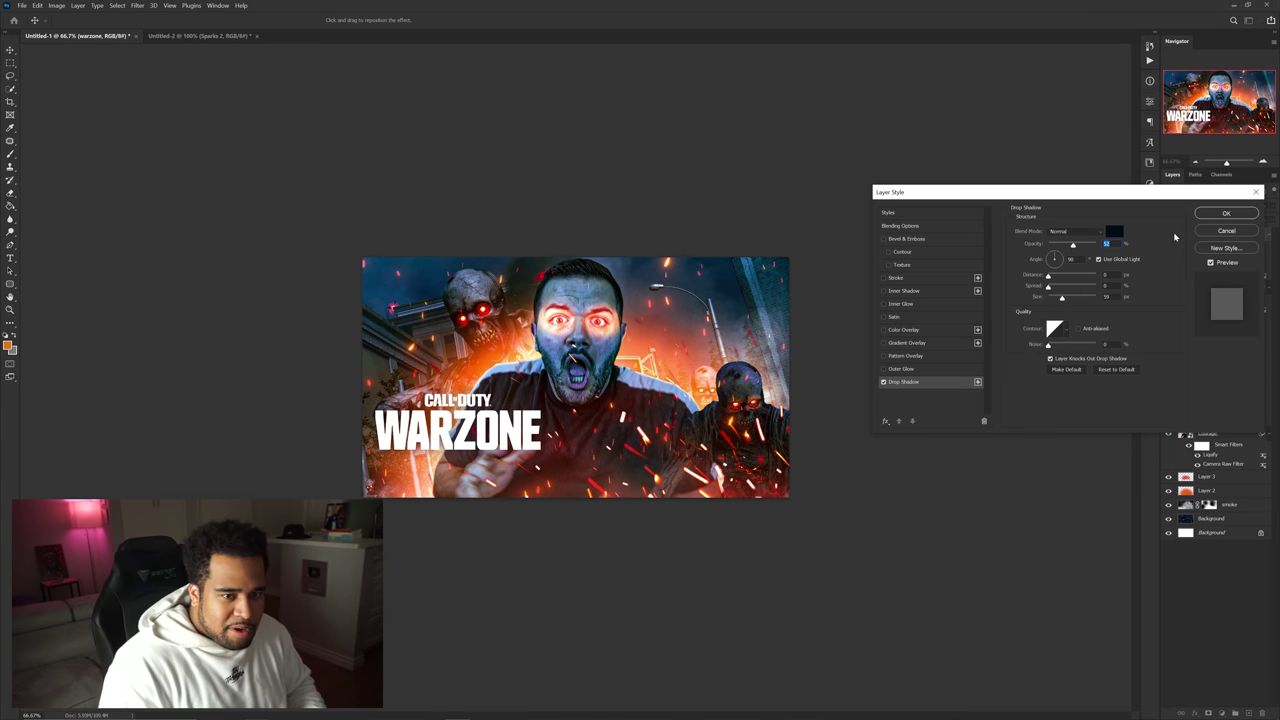
pyautogui.click(1226, 213)
pyautogui.moveTo(507, 419); pyautogui.dragTo(521, 432)
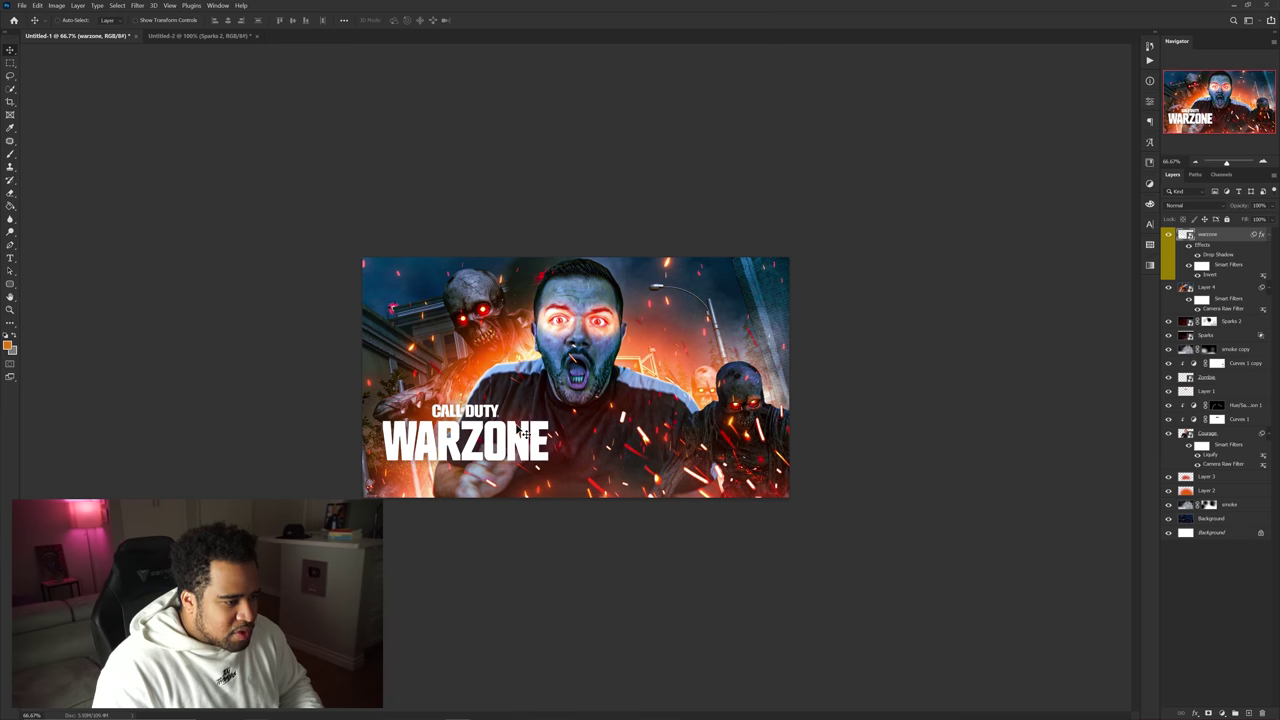
# Examine the finished thumbnail enlarged in full-screen mode and at a reduced 50% zoom.
pyautogui.hotkey('ctrl', '+')
pyautogui.press('f')
pyautogui.press('f')
pyautogui.moveTo(630, 486); pyautogui.dragTo(873, 408)
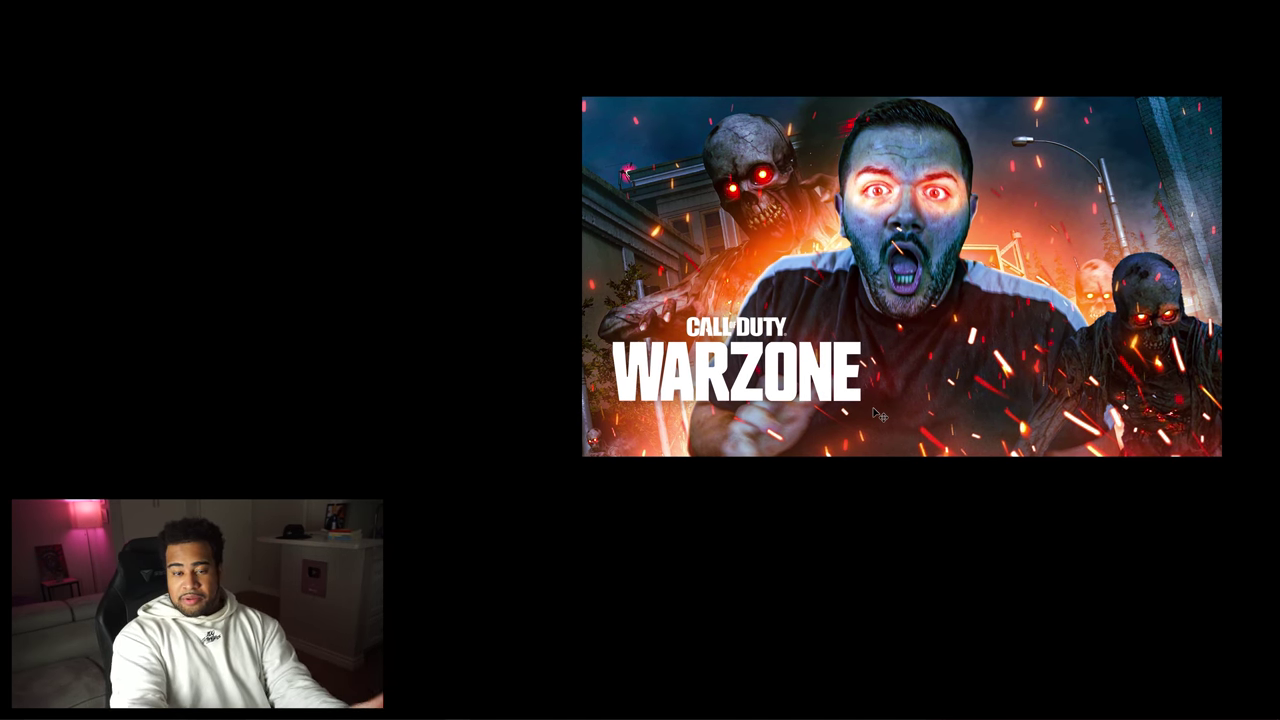
pyautogui.press('f')
pyautogui.hotkey('ctrl', '-')
pyautogui.hotkey('ctrl', '-')
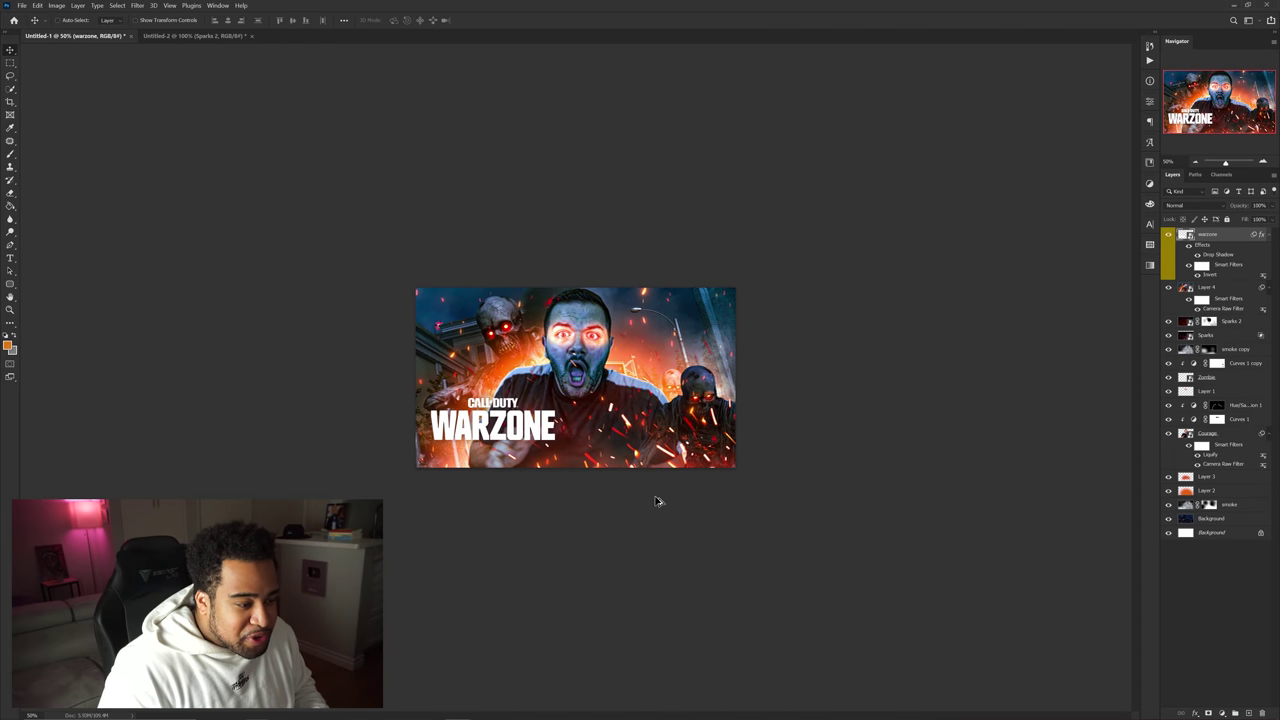
pyautogui.hotkey('ctrl', '+')
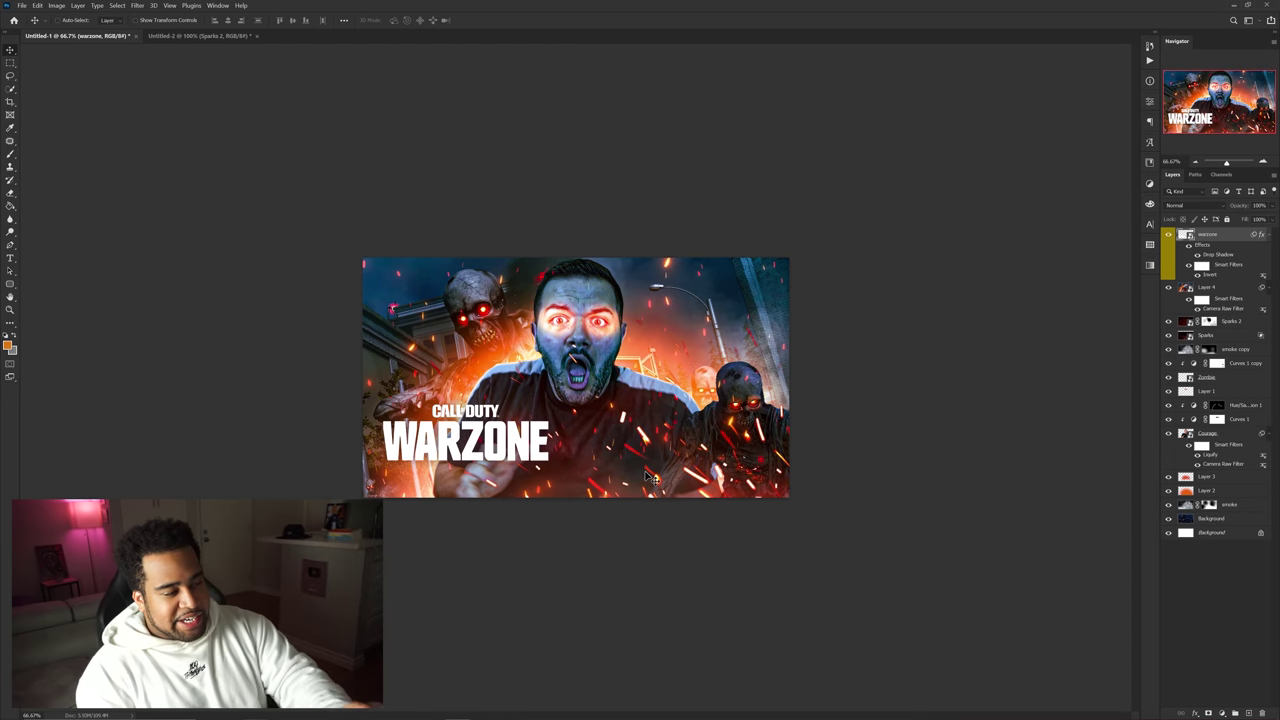